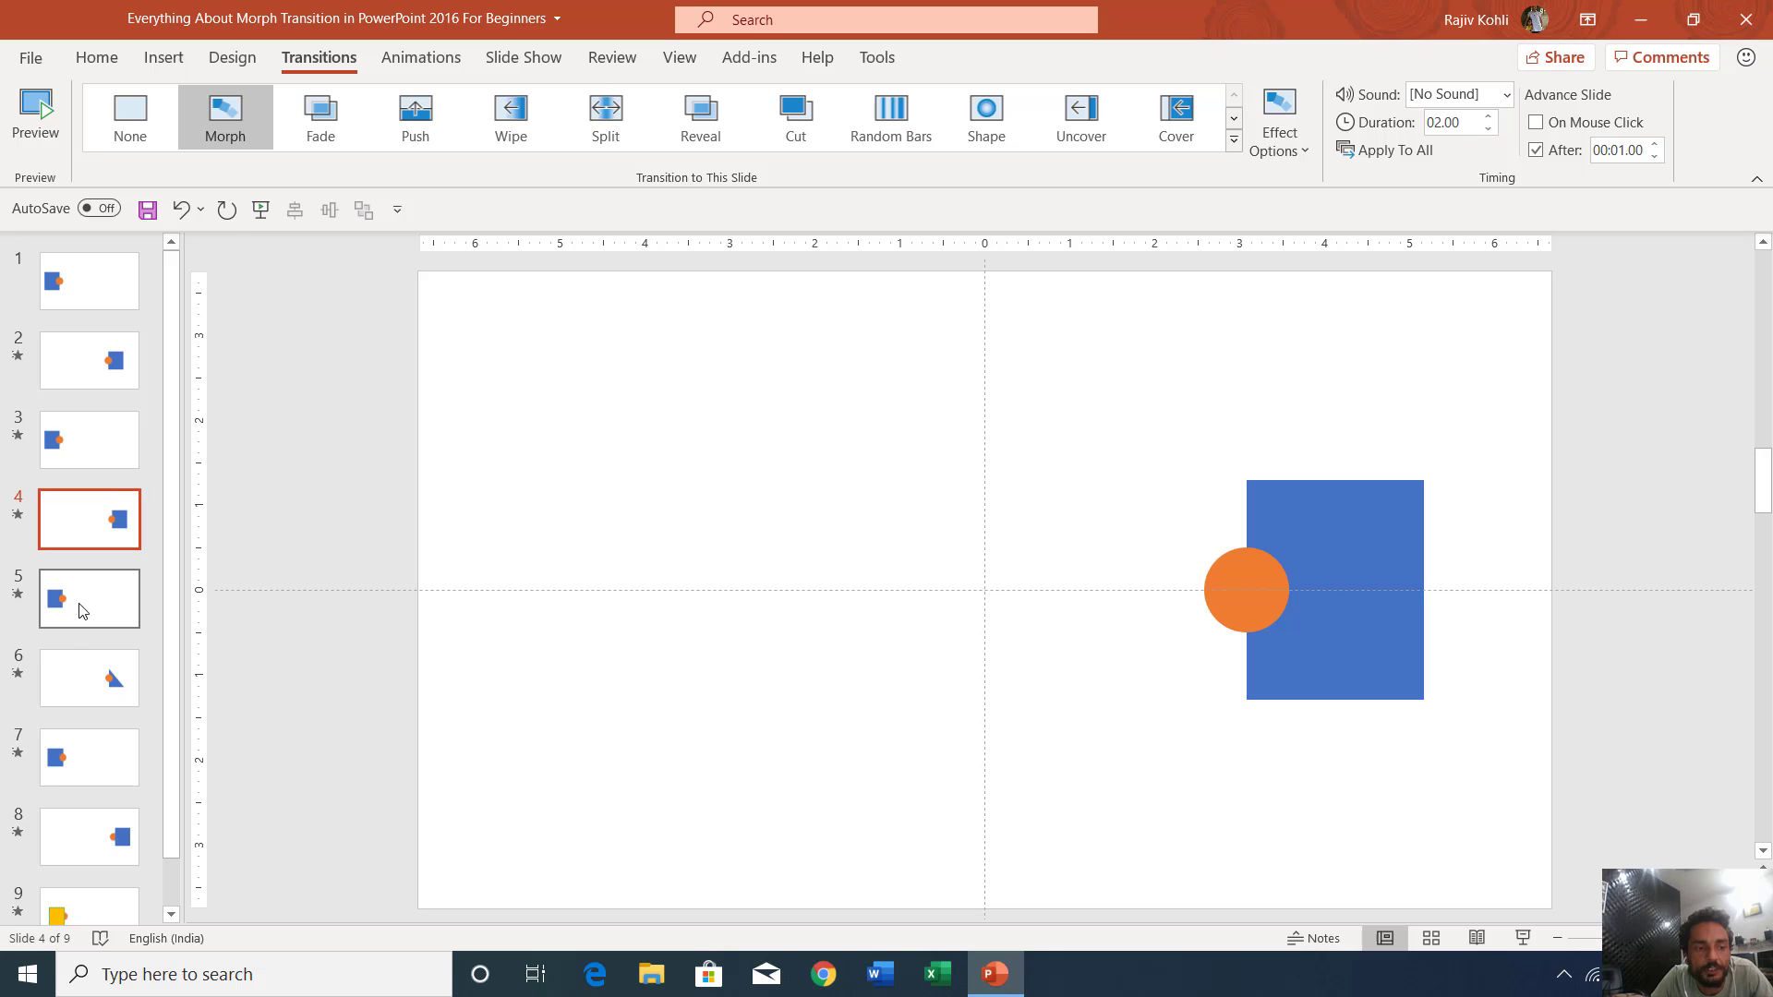
- Show slide 5's animations in the Animation Pane with the blue rectangle selected
click(80, 602)
click(421, 57)
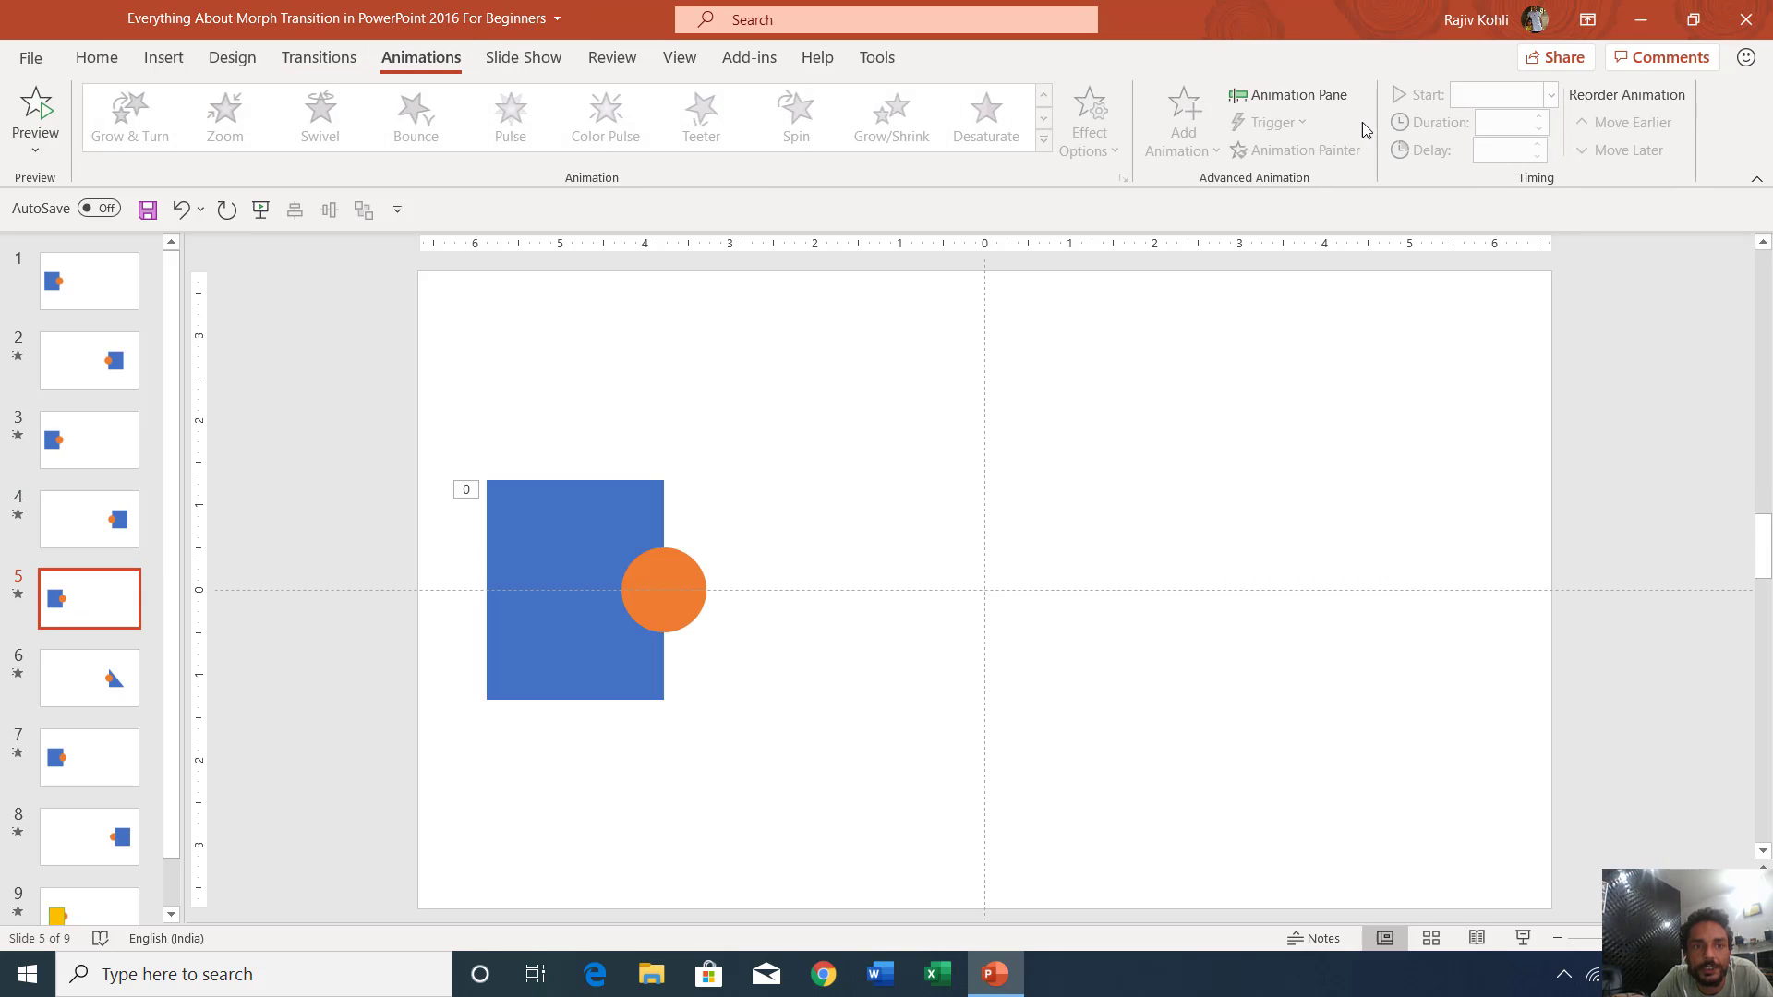
click(1283, 100)
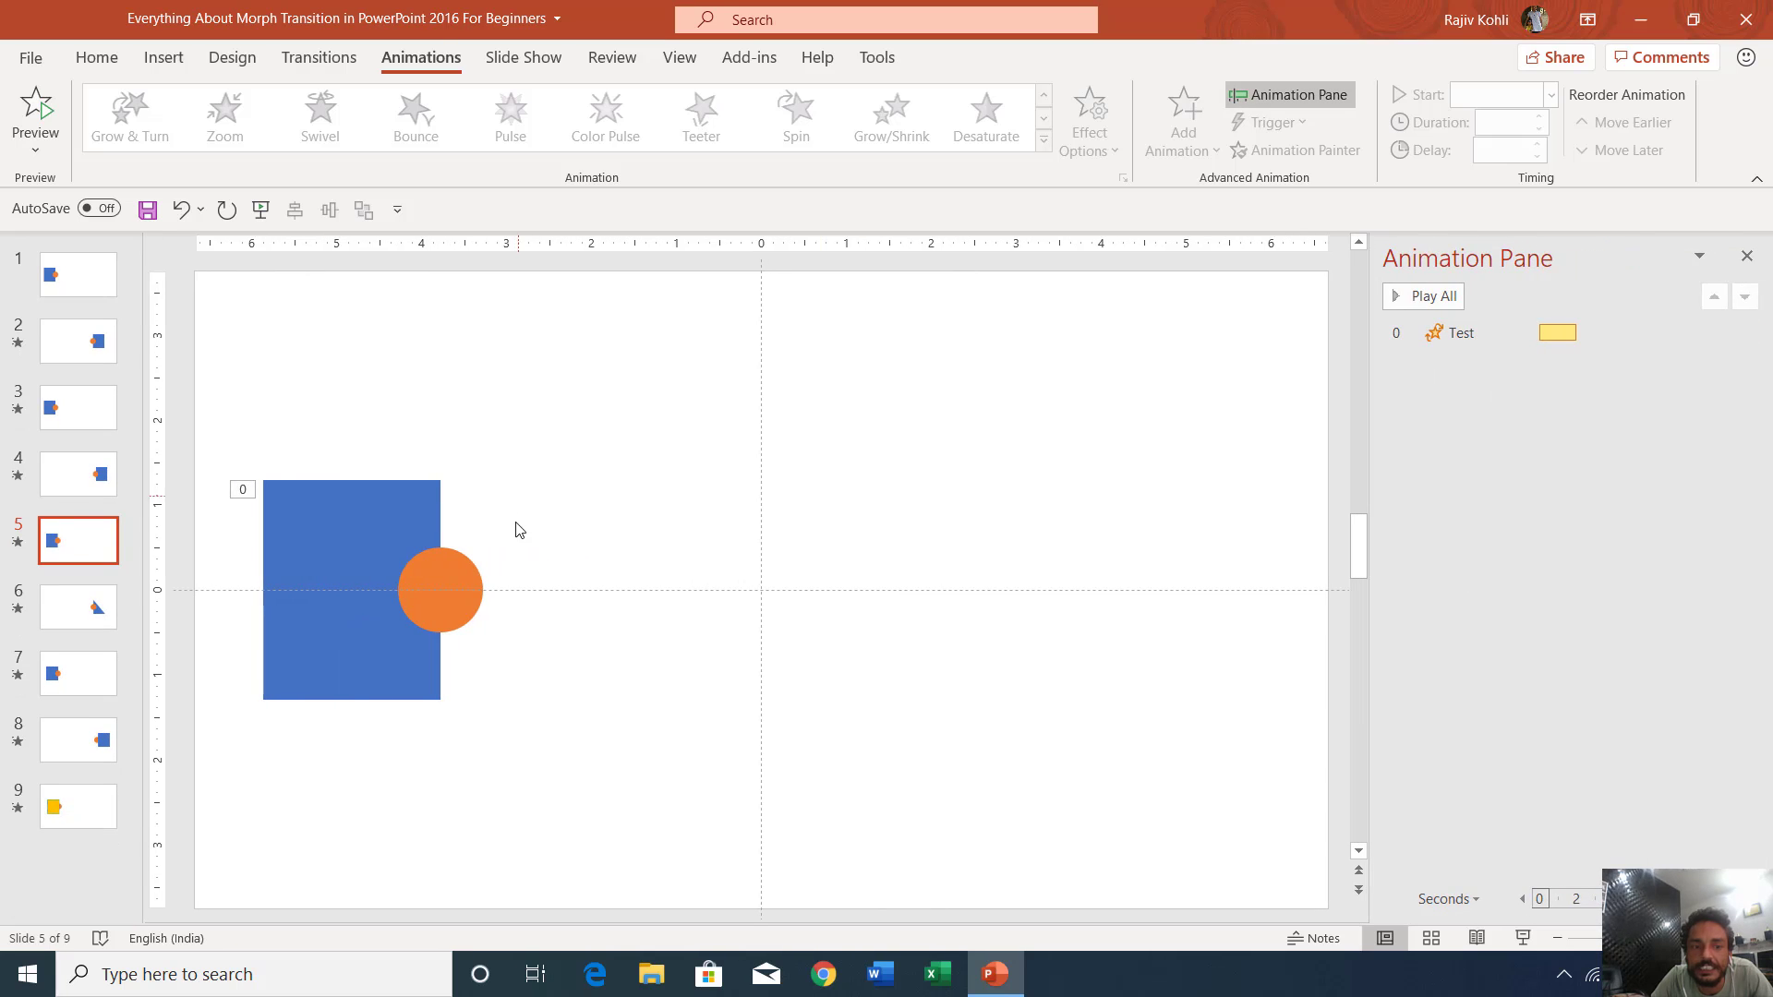
click(394, 517)
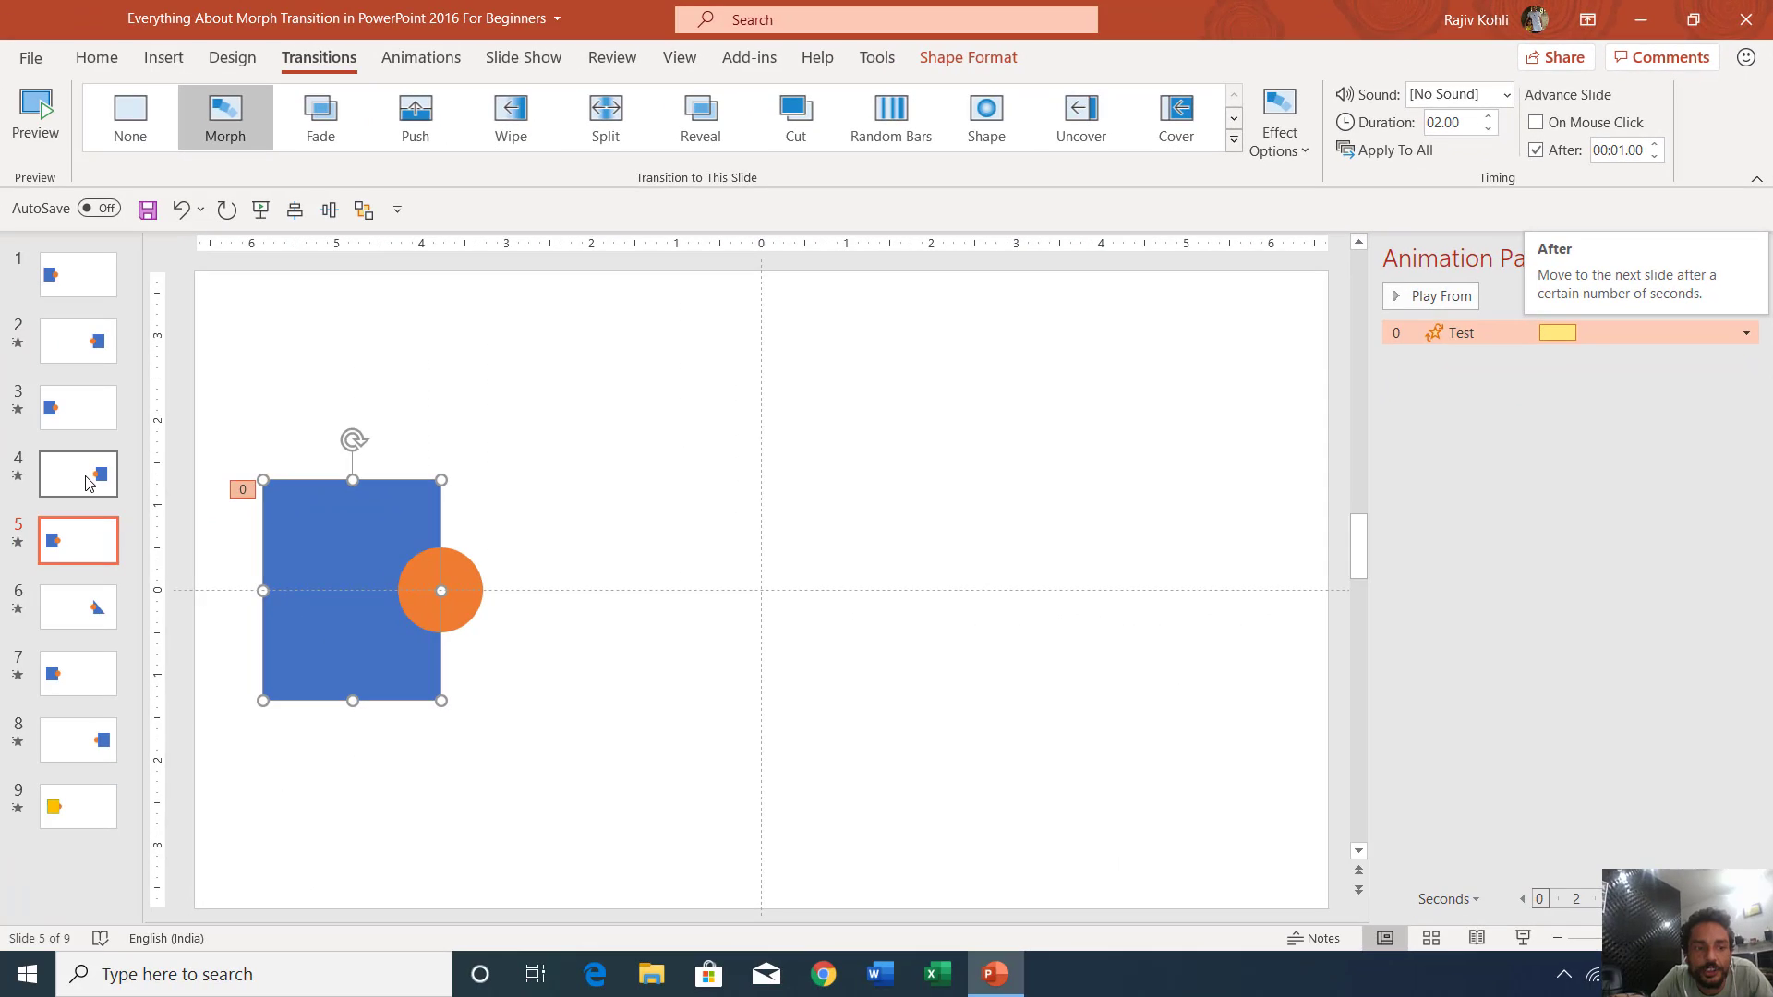
- Preview the Morph from slide 4 into slide 5 in a slide show
click(88, 476)
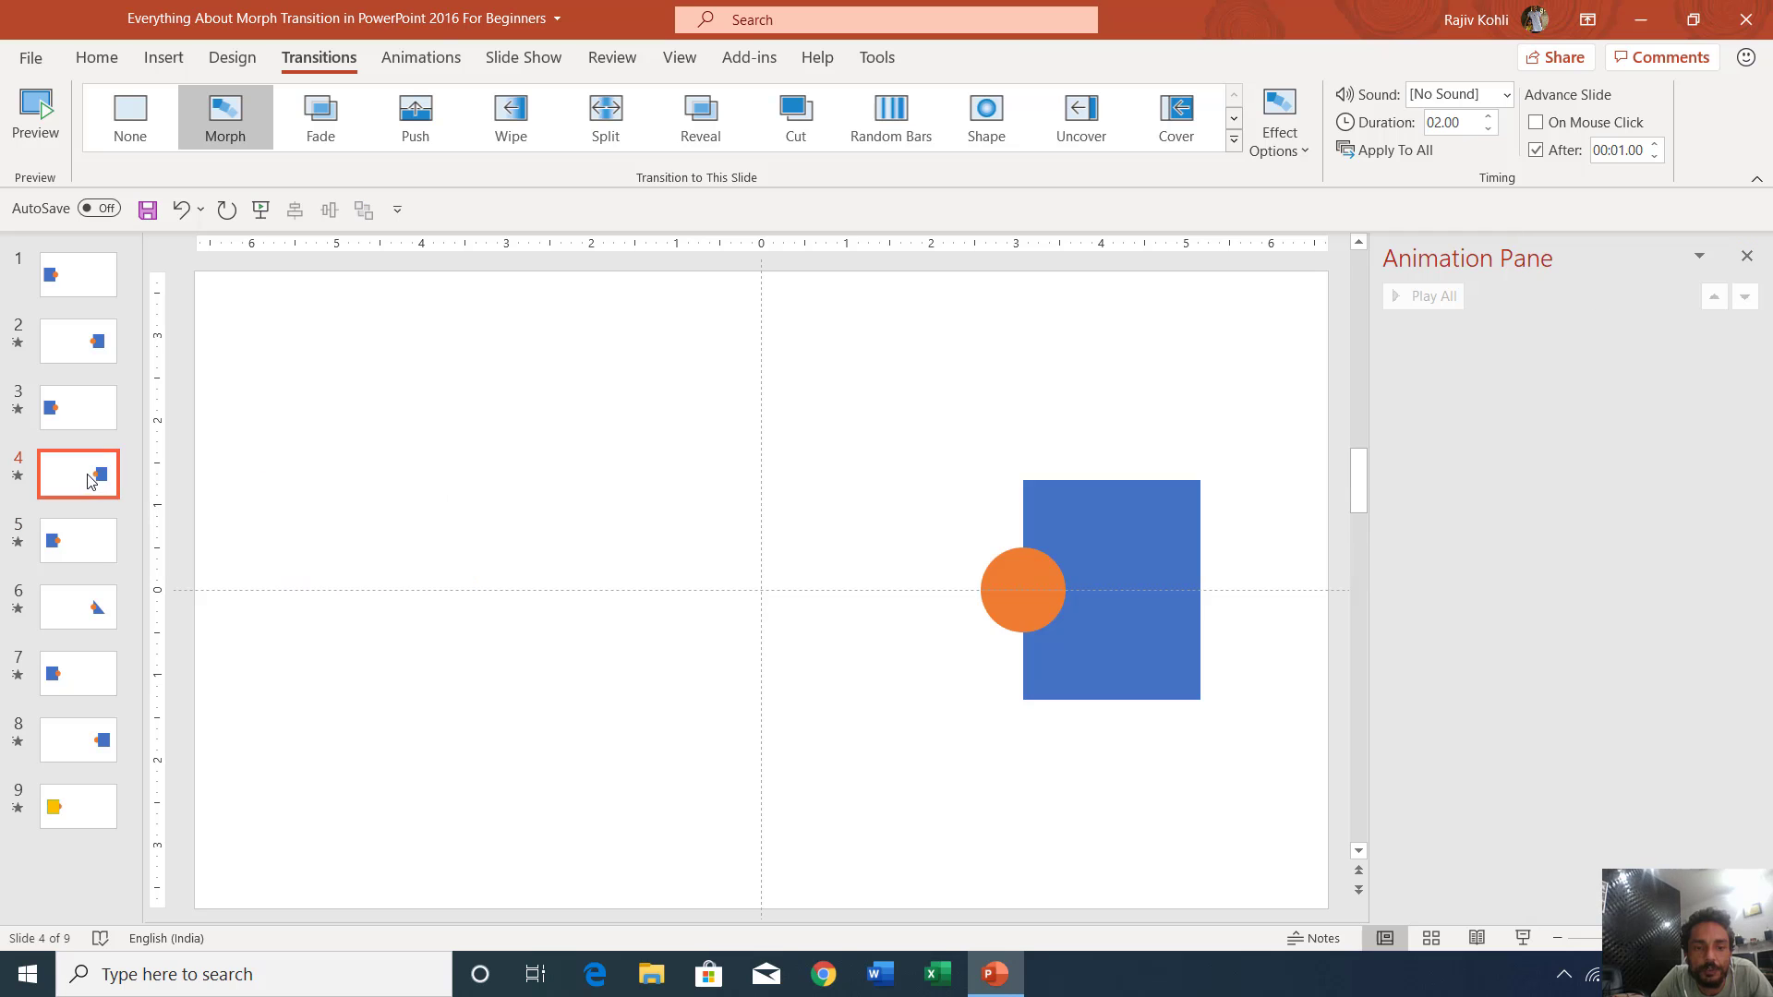
click(1523, 938)
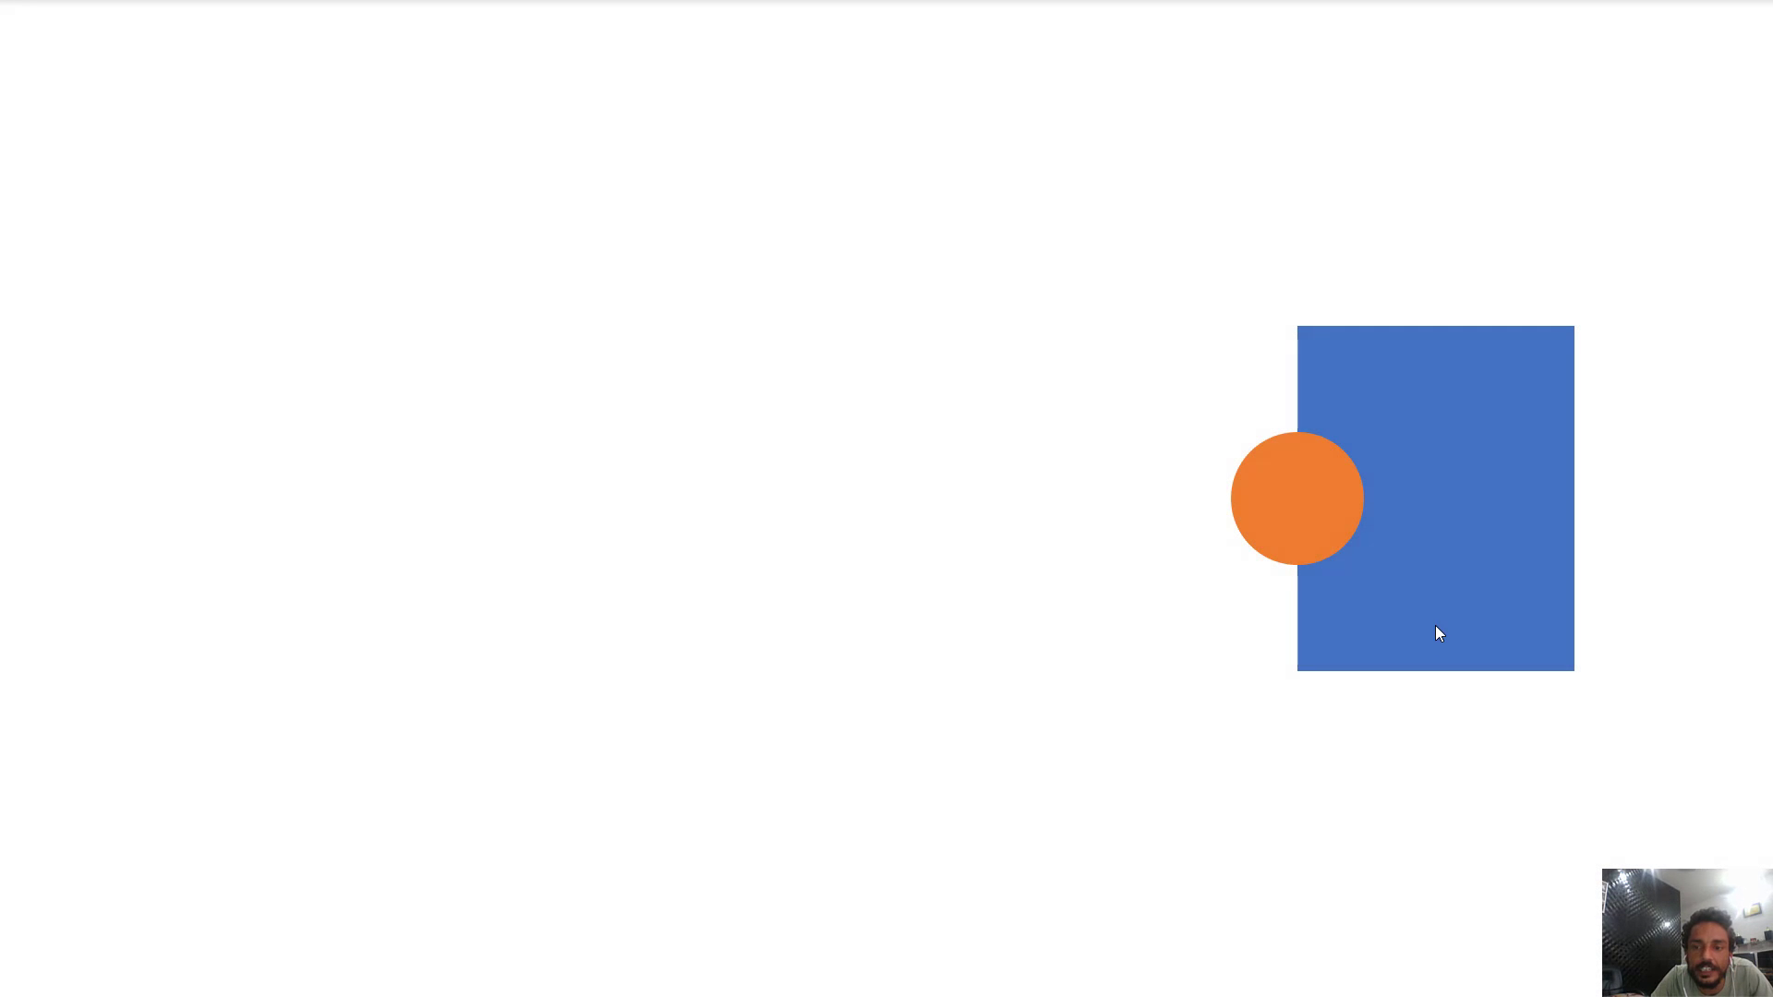
click(1459, 585)
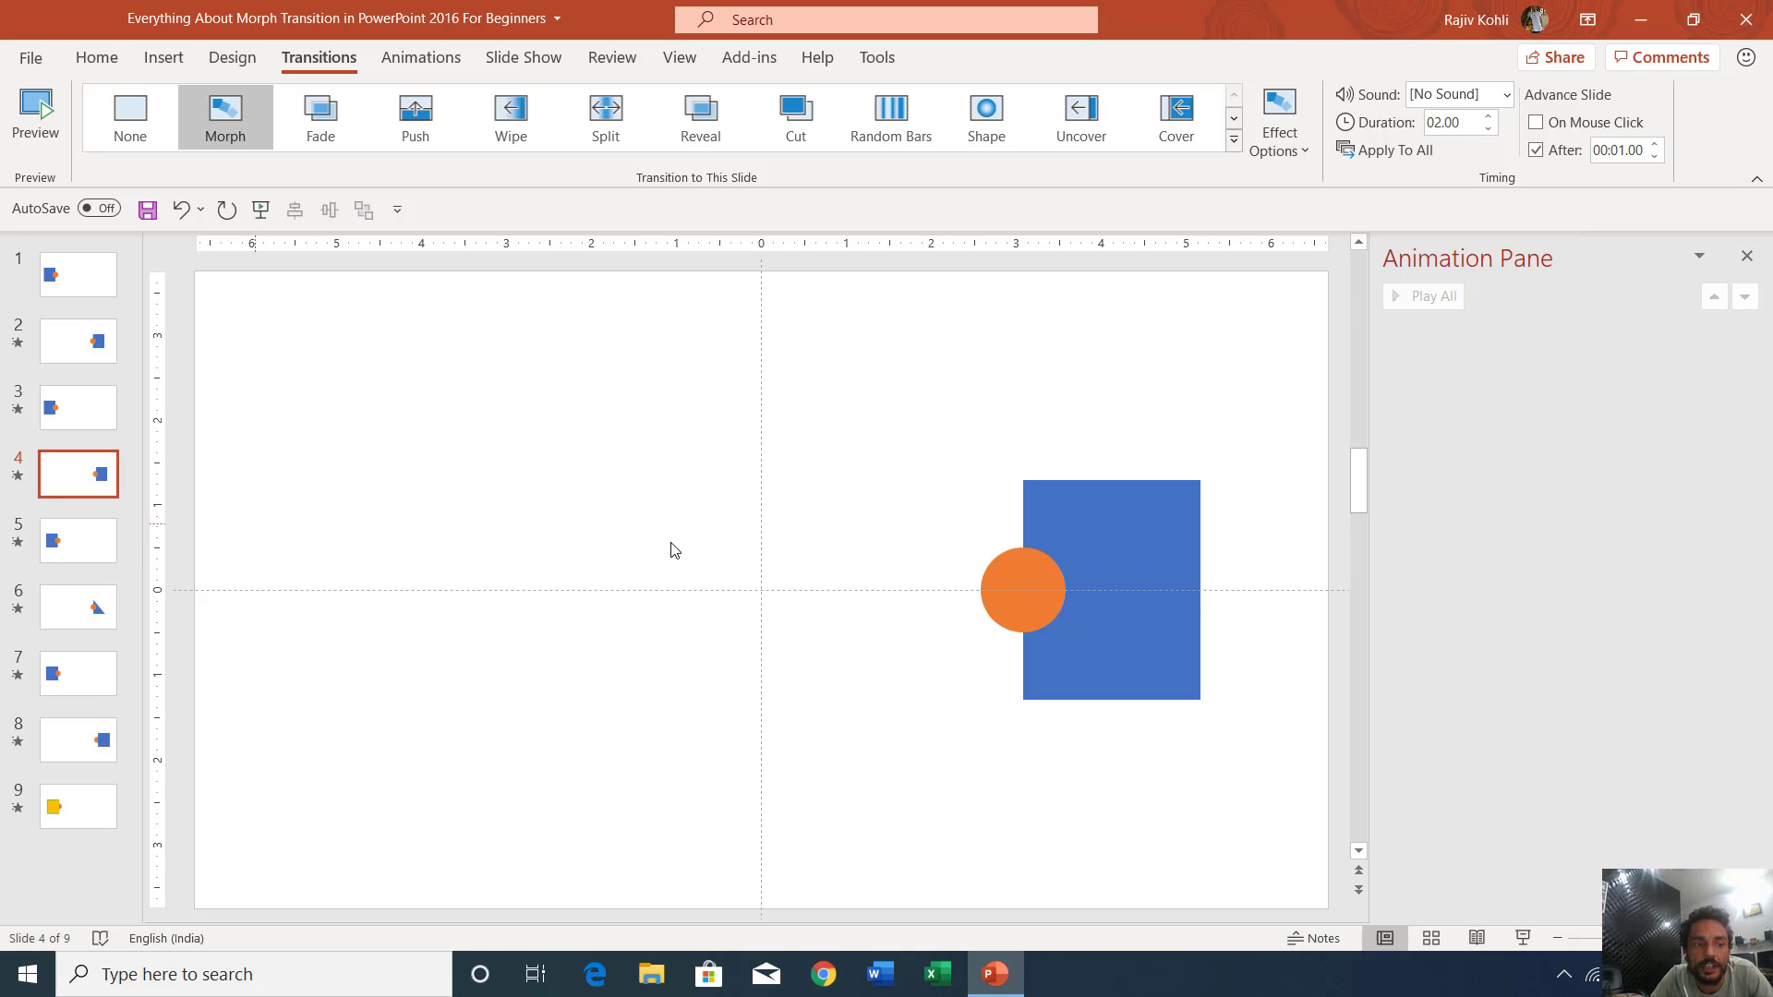
- Play the slide show from slide 4 through the Morph to slide 6, then end it
click(88, 536)
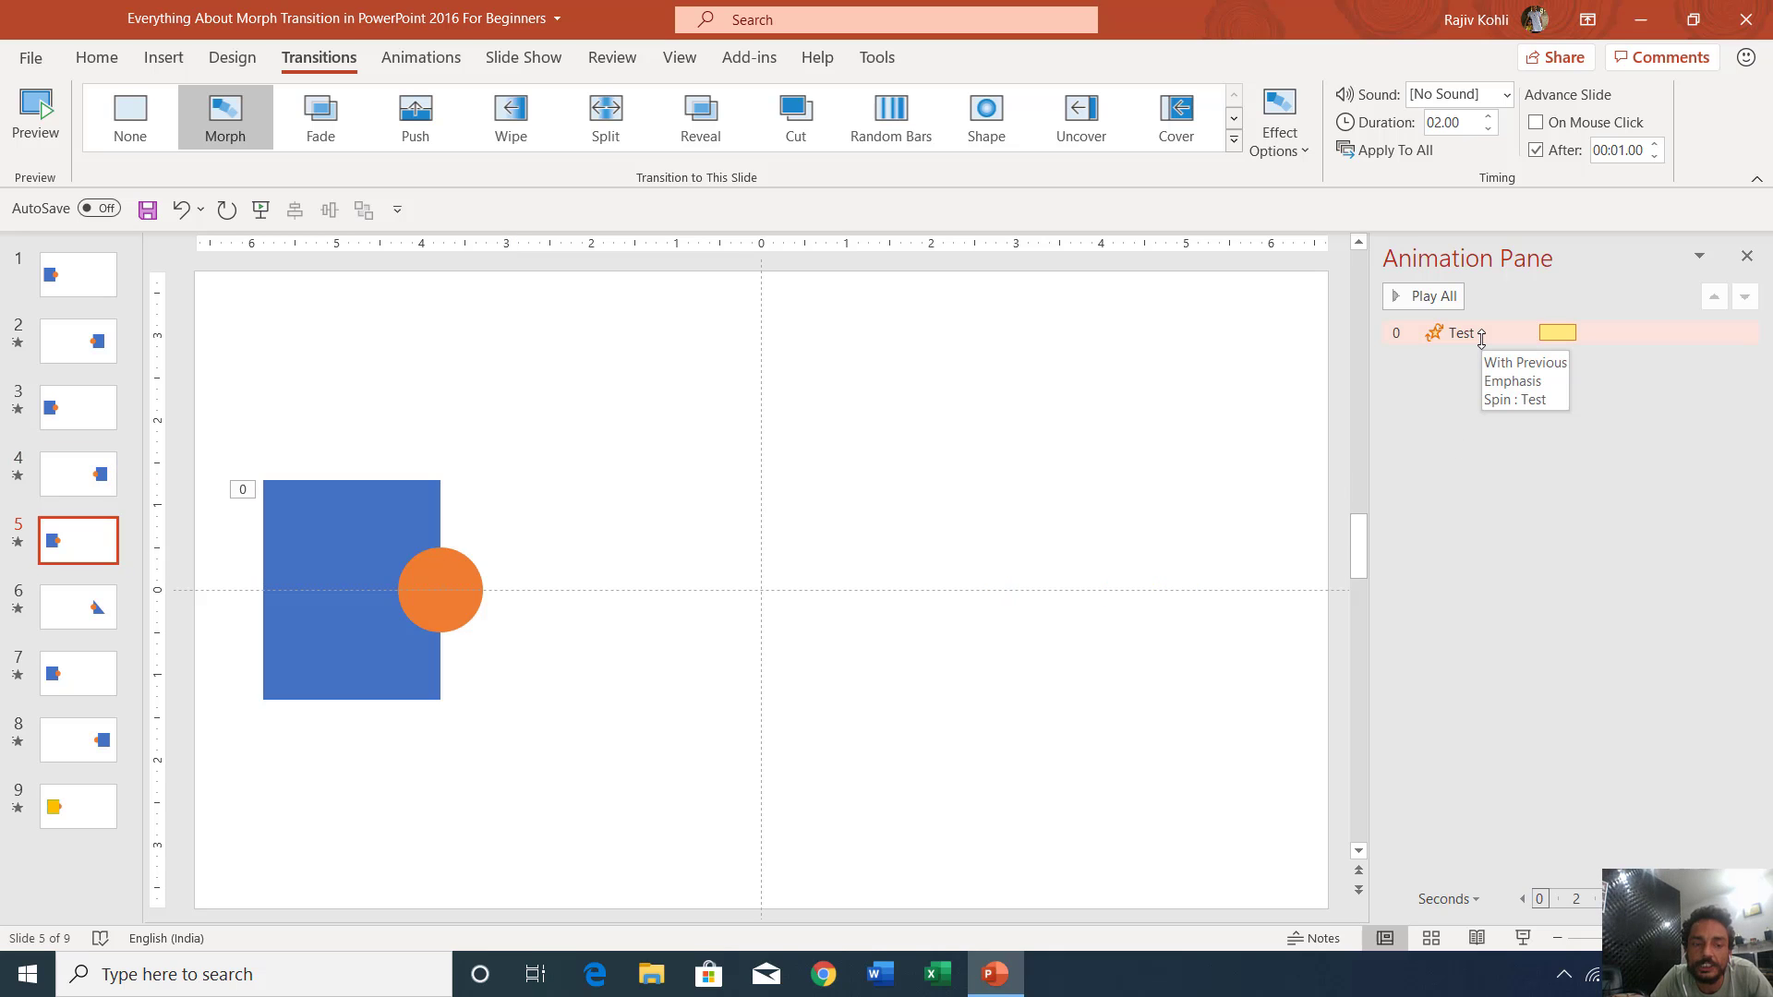
key(Up)
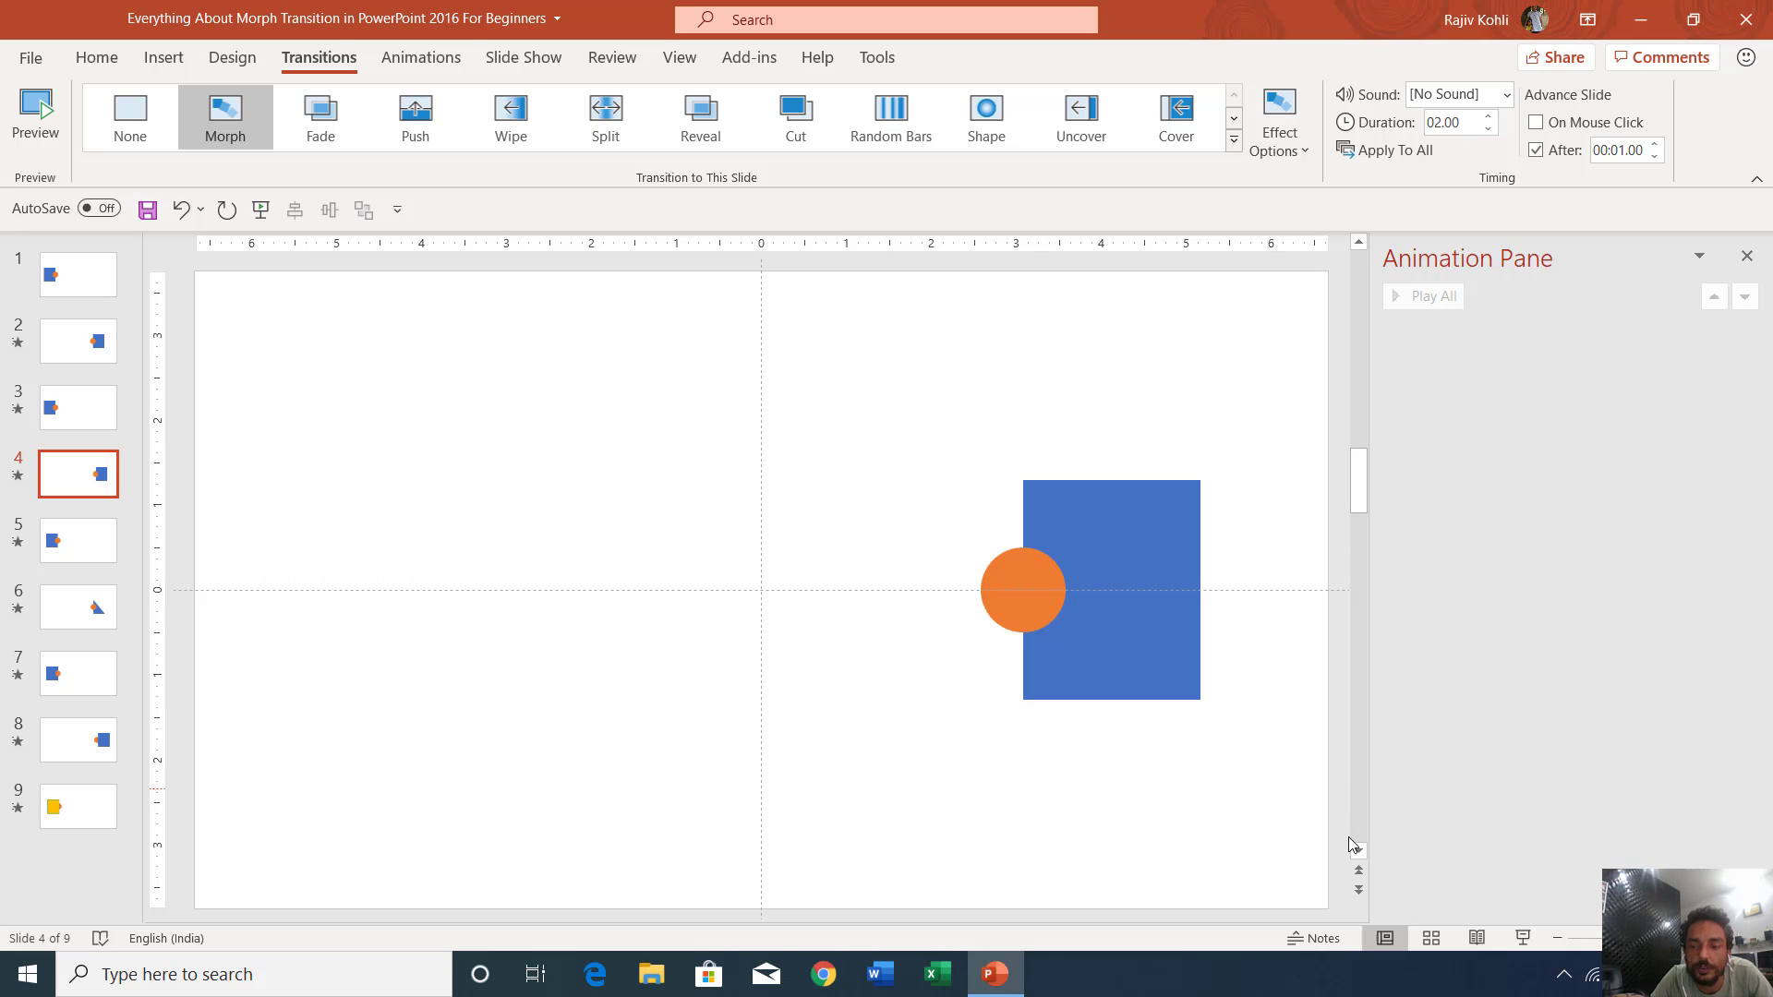
click(1518, 937)
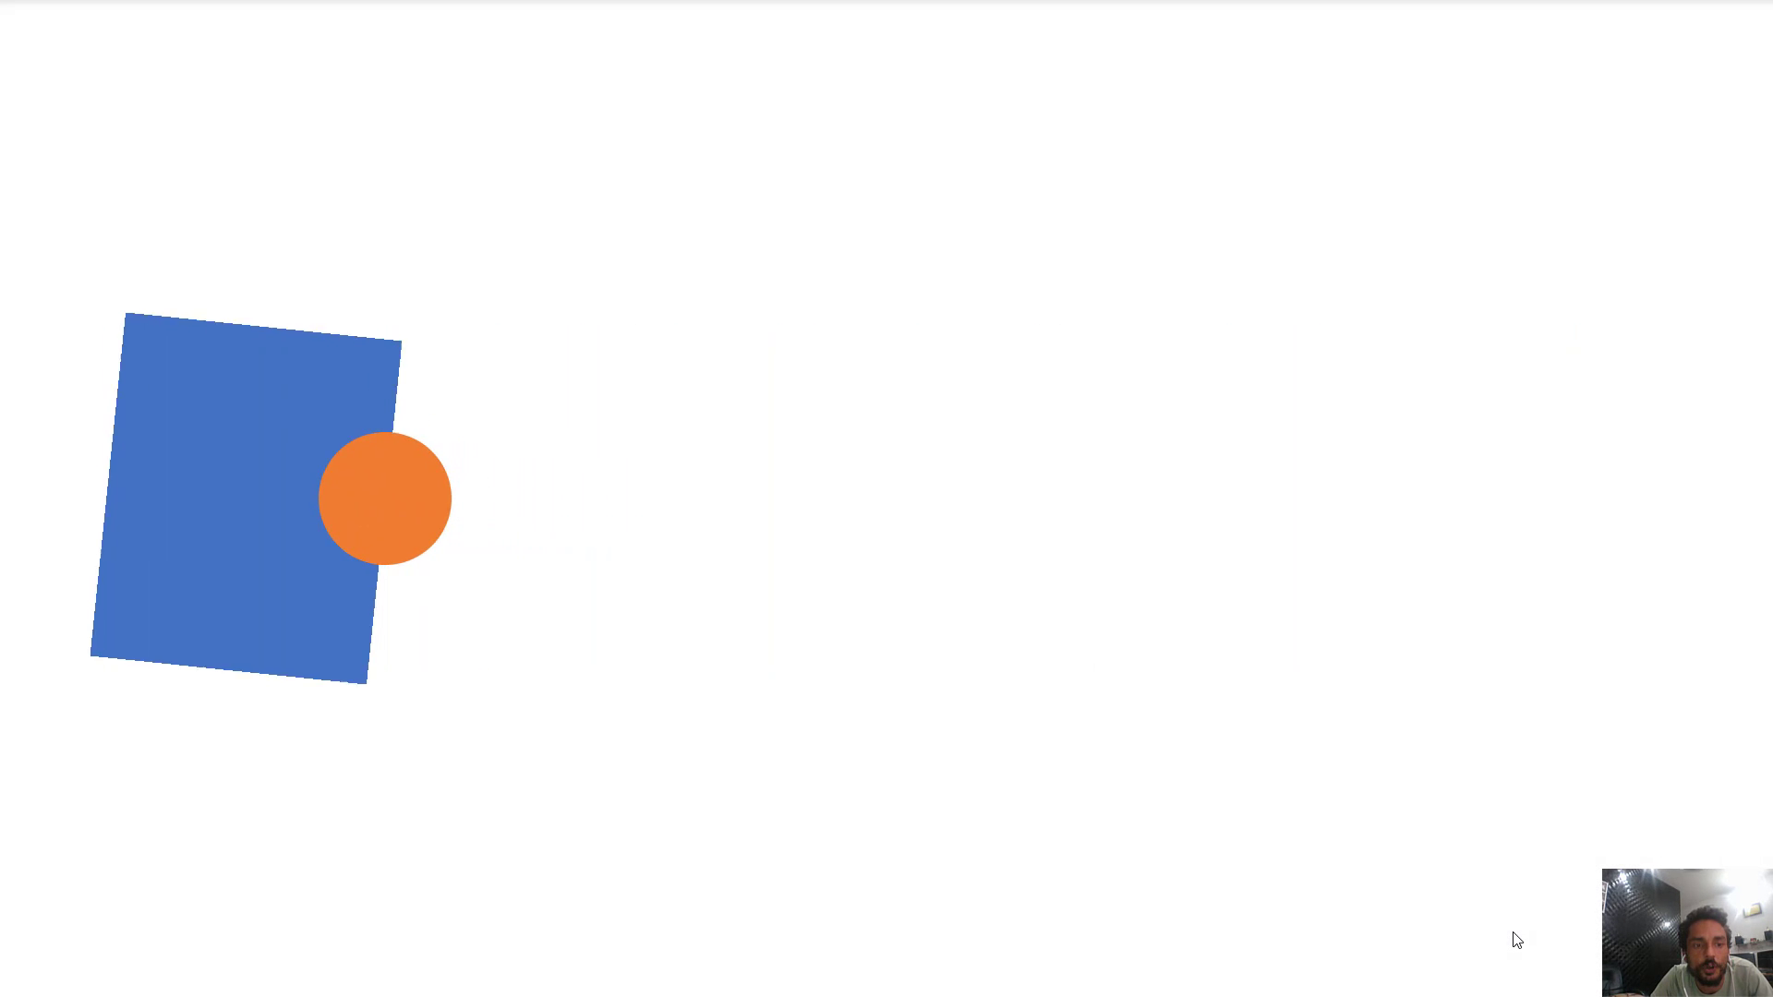
click(1516, 939)
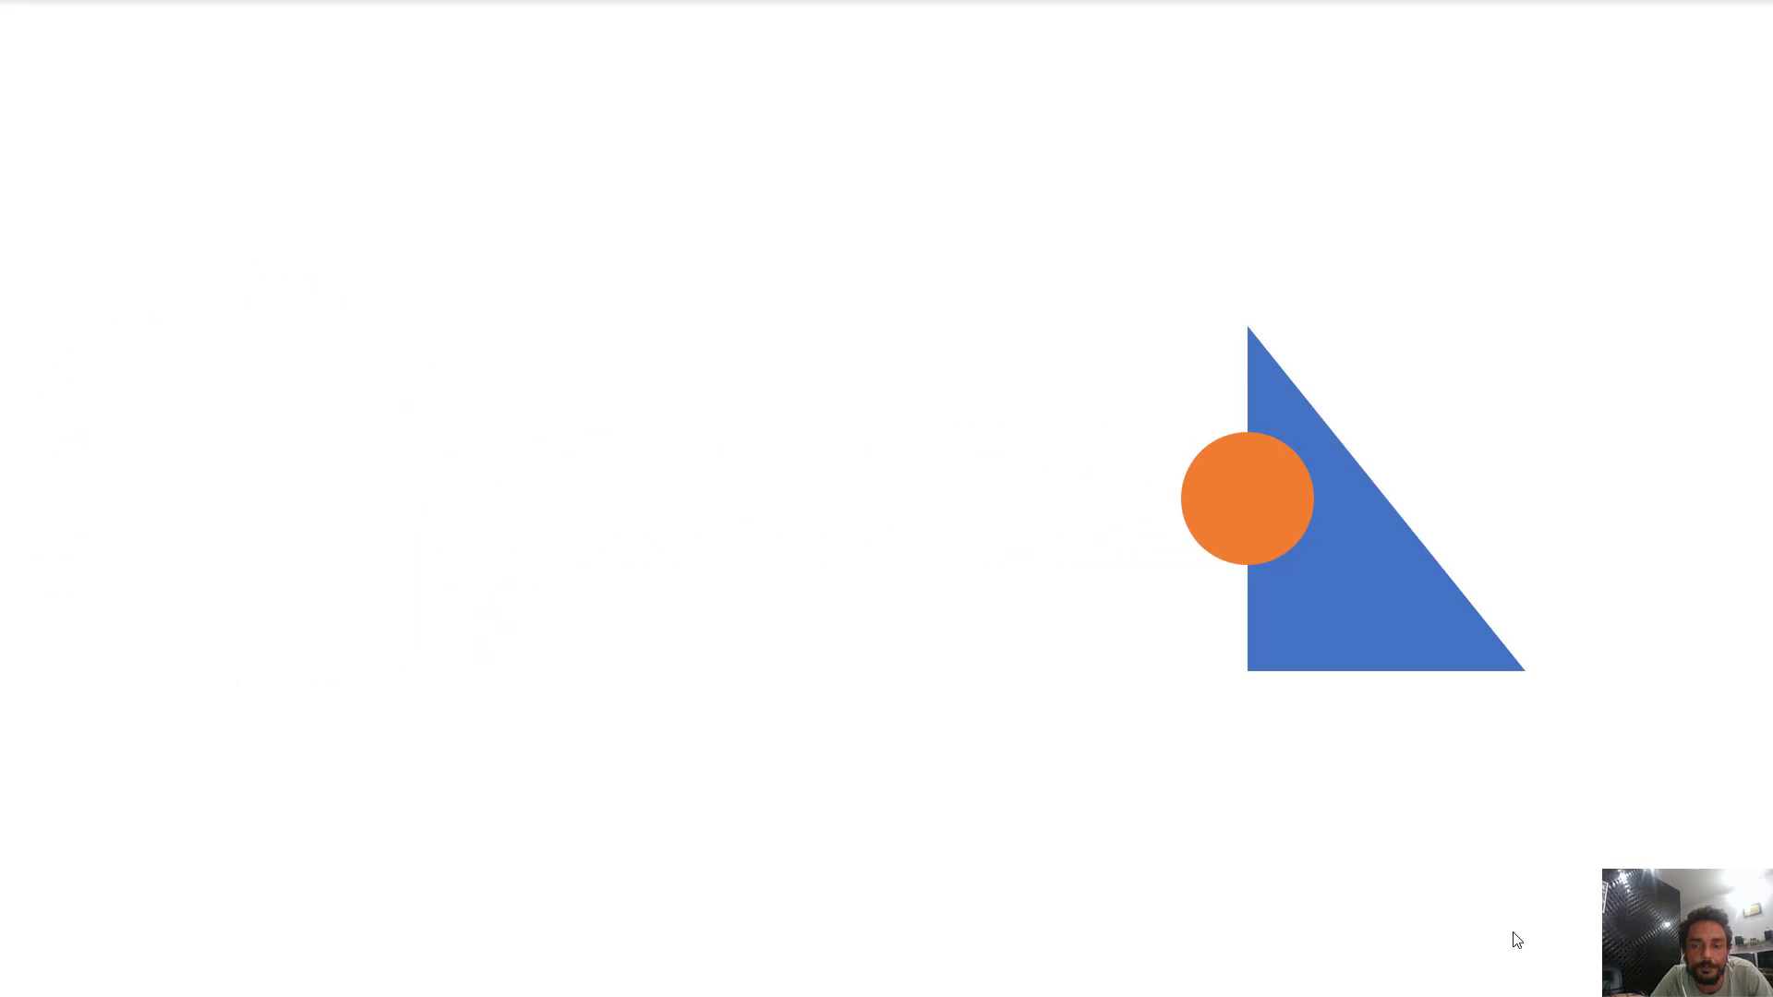
key(Escape)
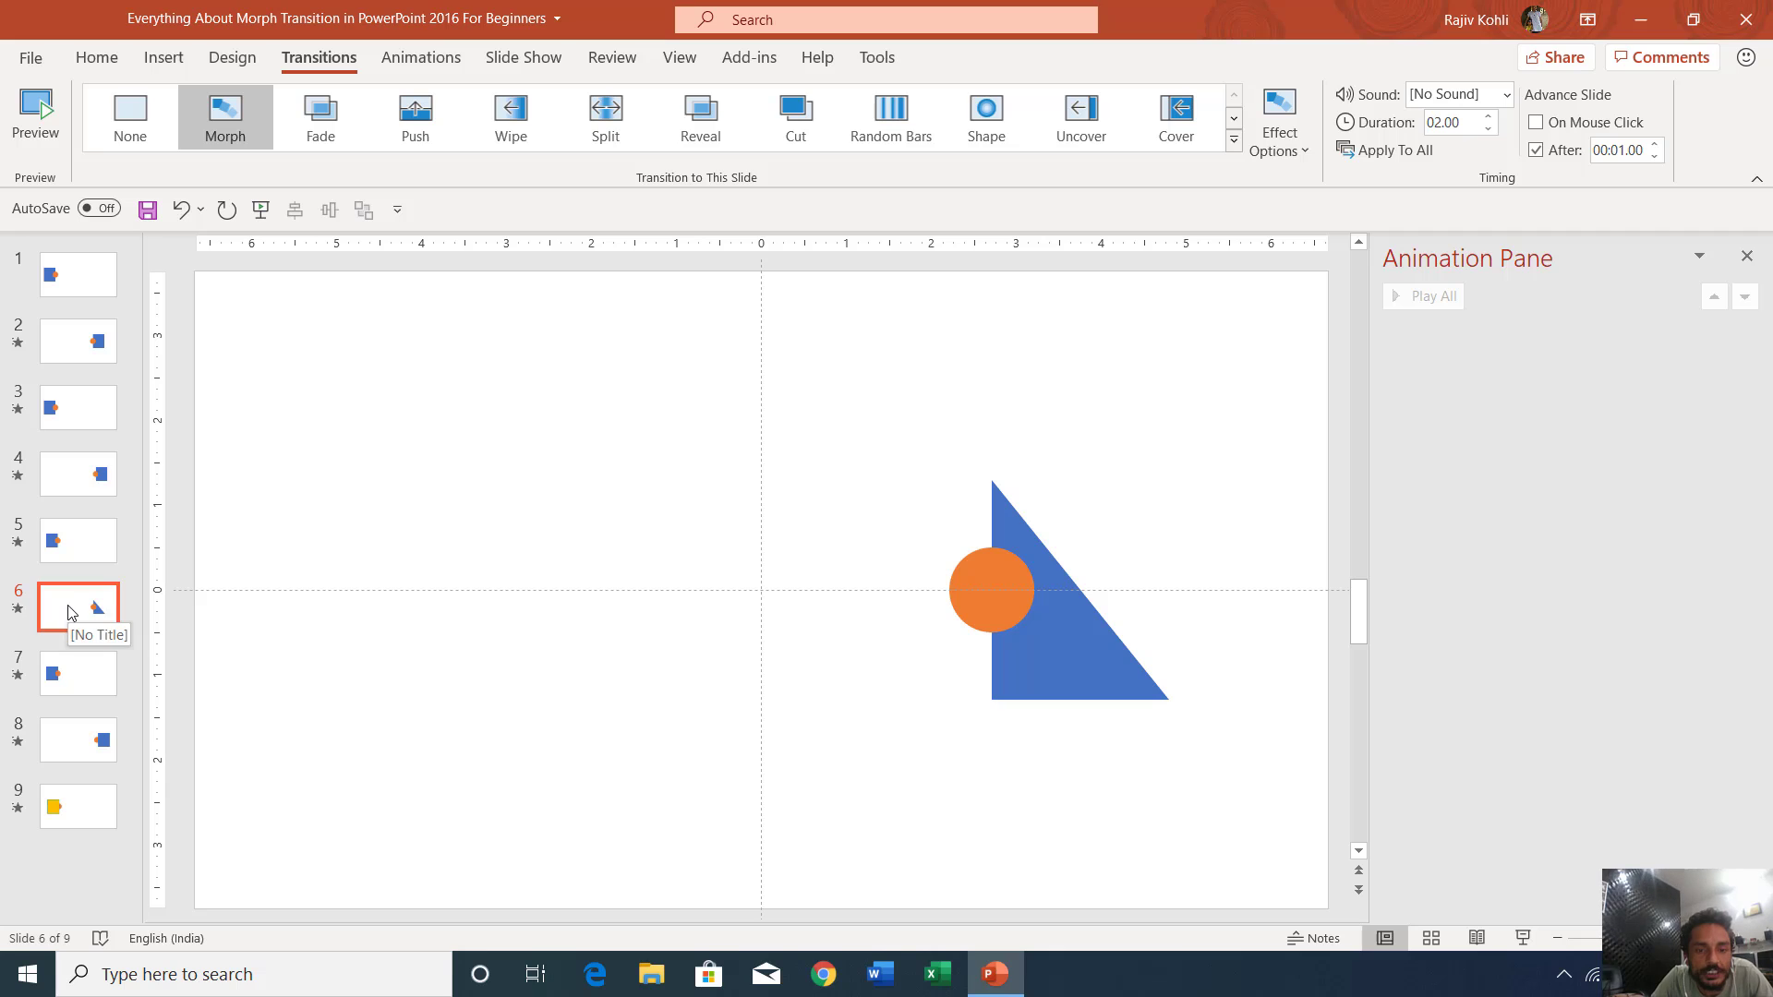
click(1104, 649)
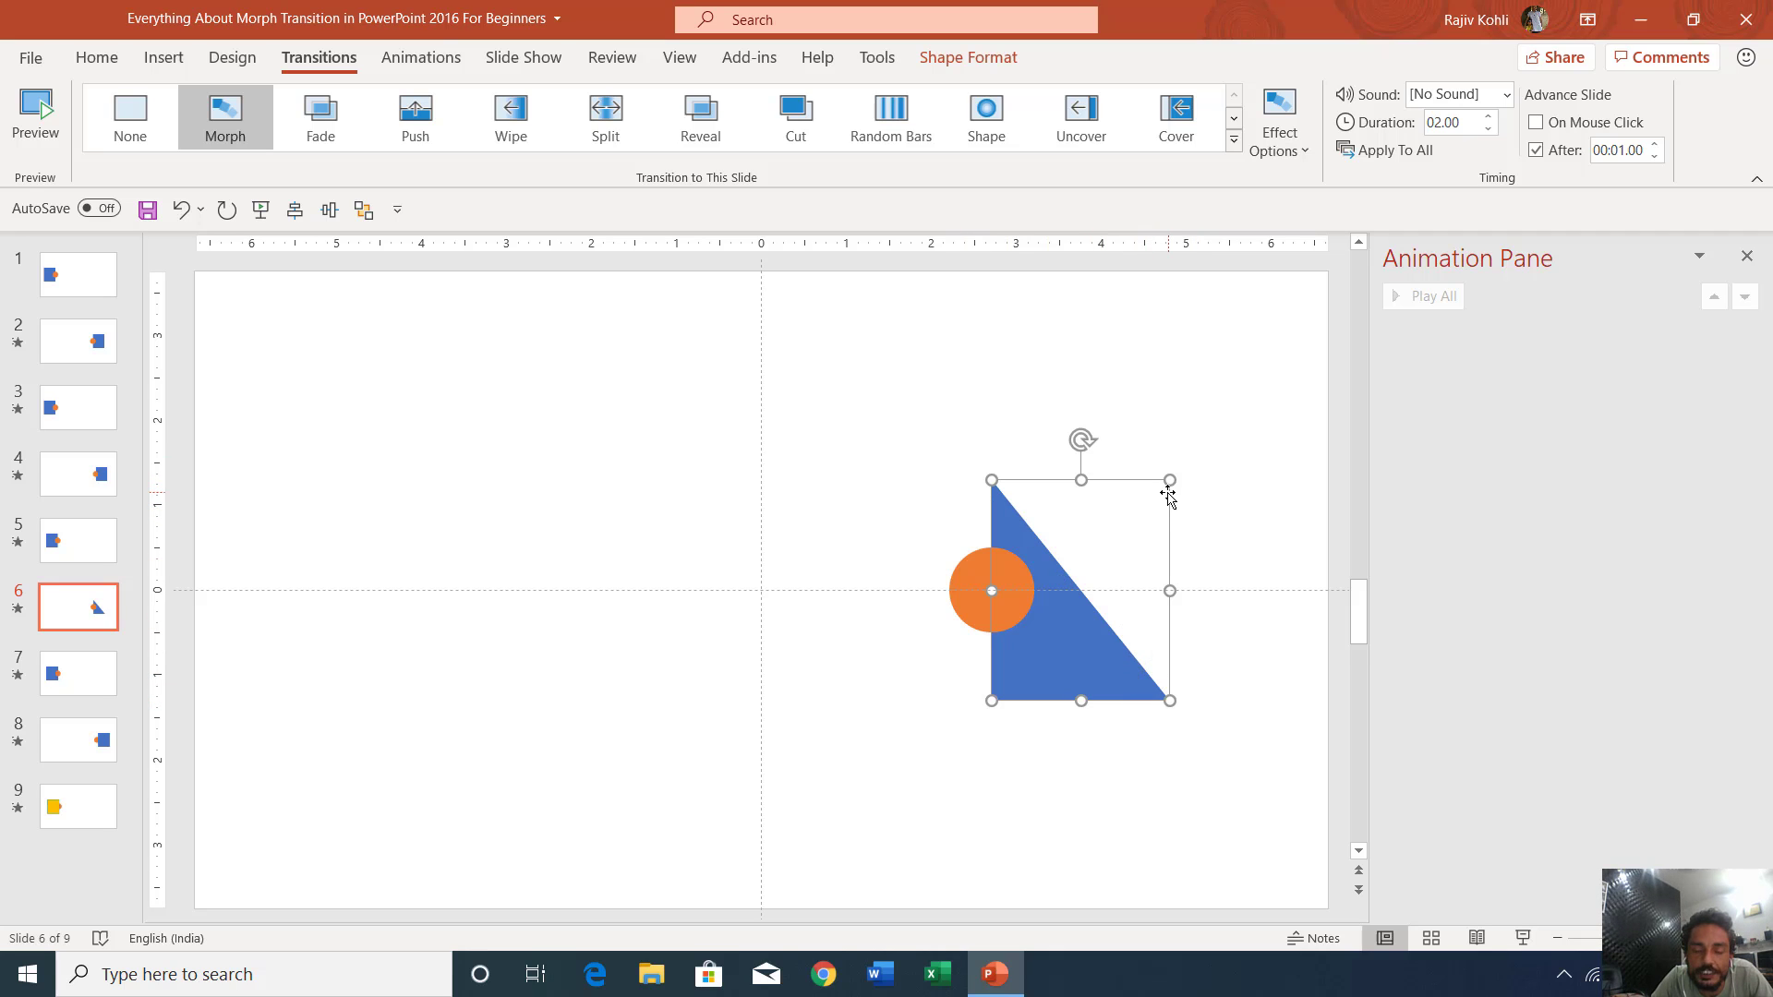
click(163, 57)
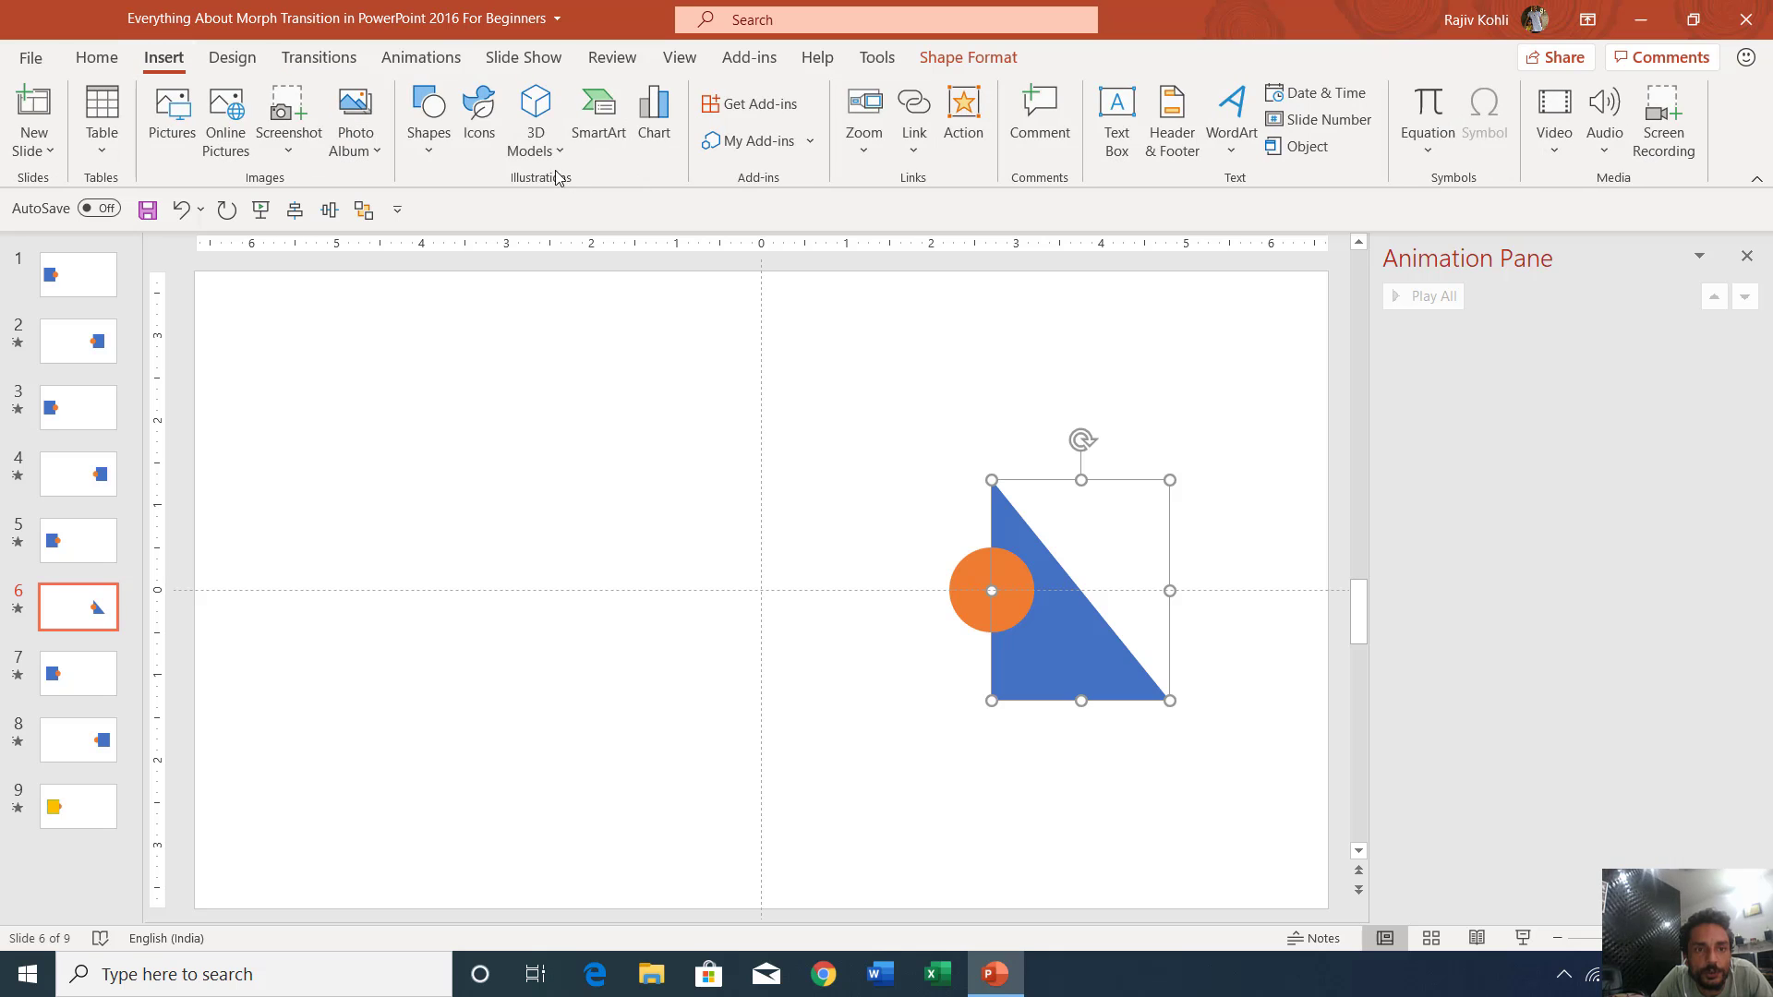
click(428, 116)
click(489, 212)
drag(511, 412, 750, 735)
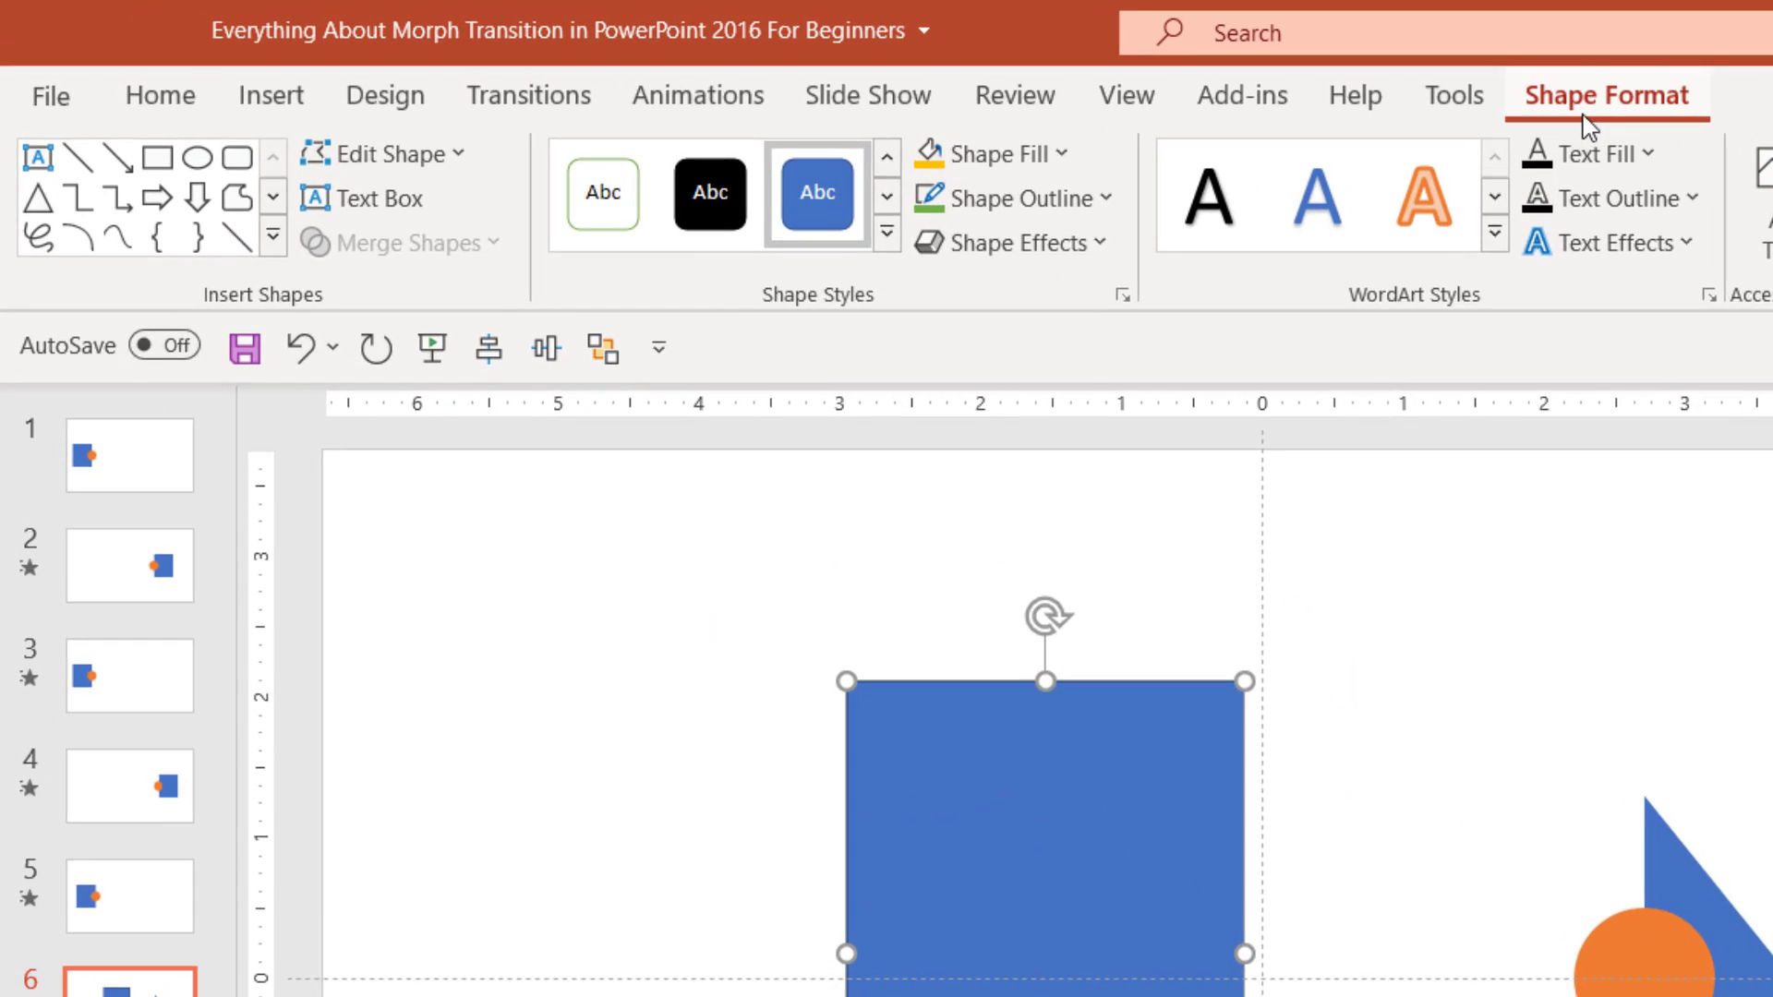
click(356, 157)
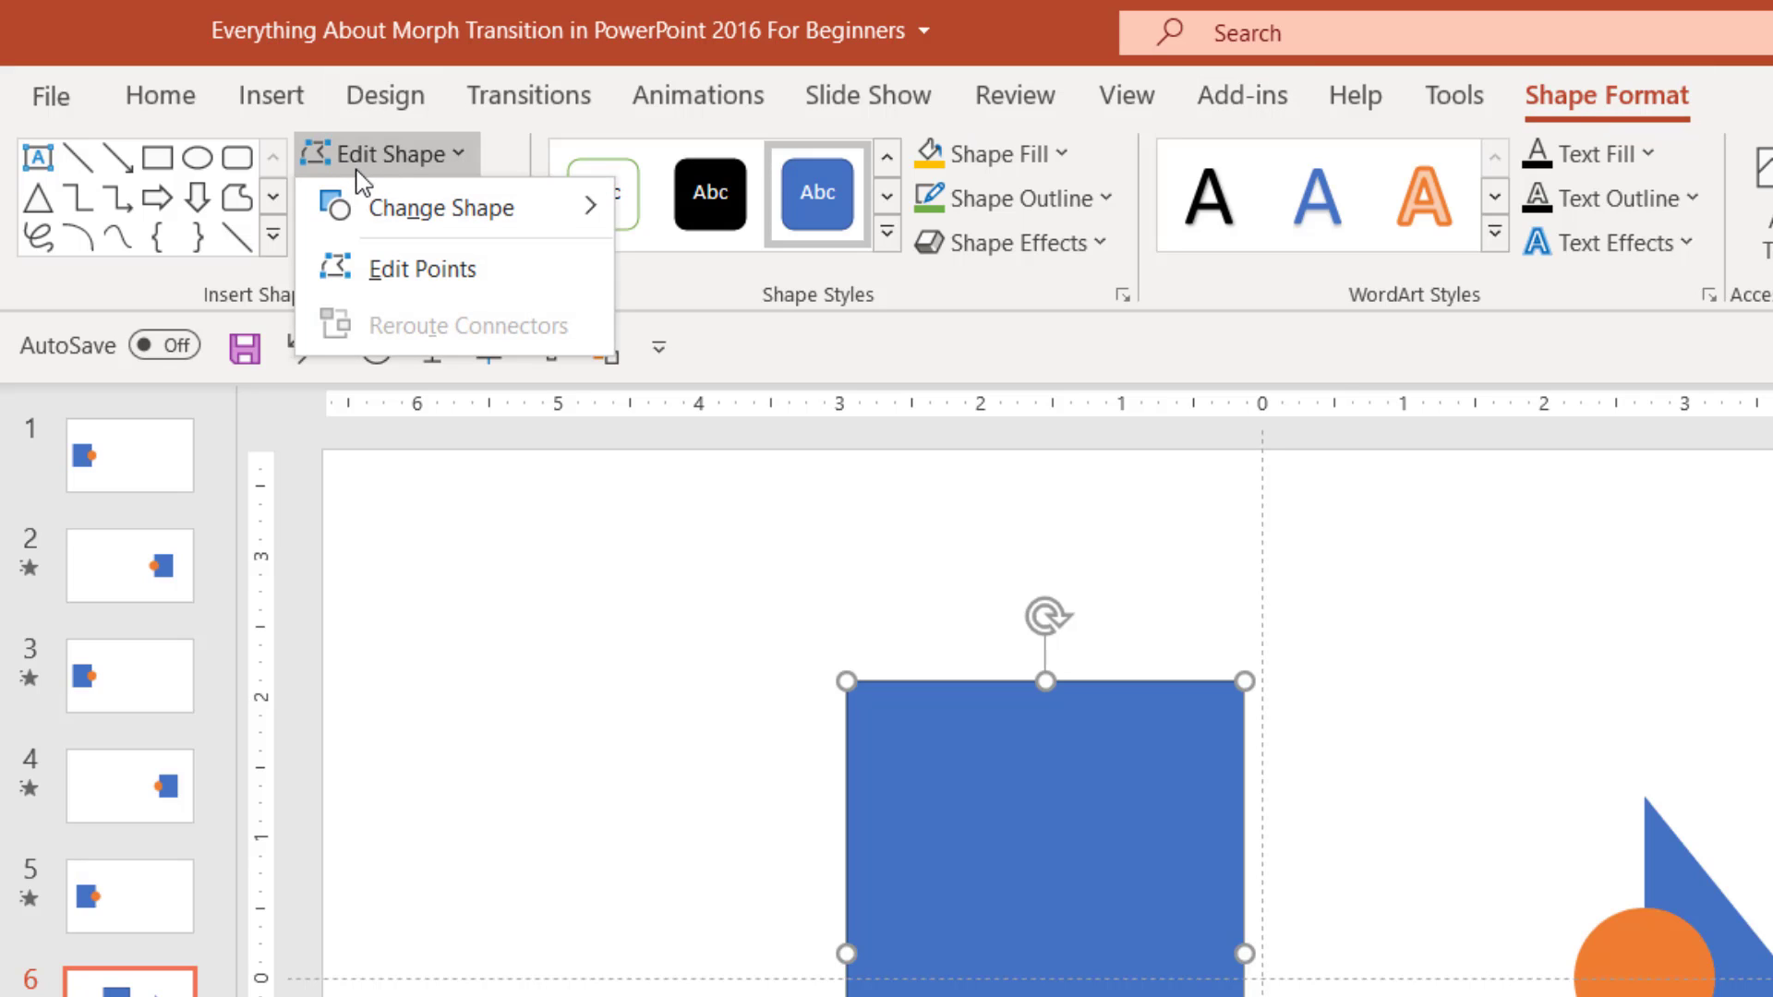
click(368, 270)
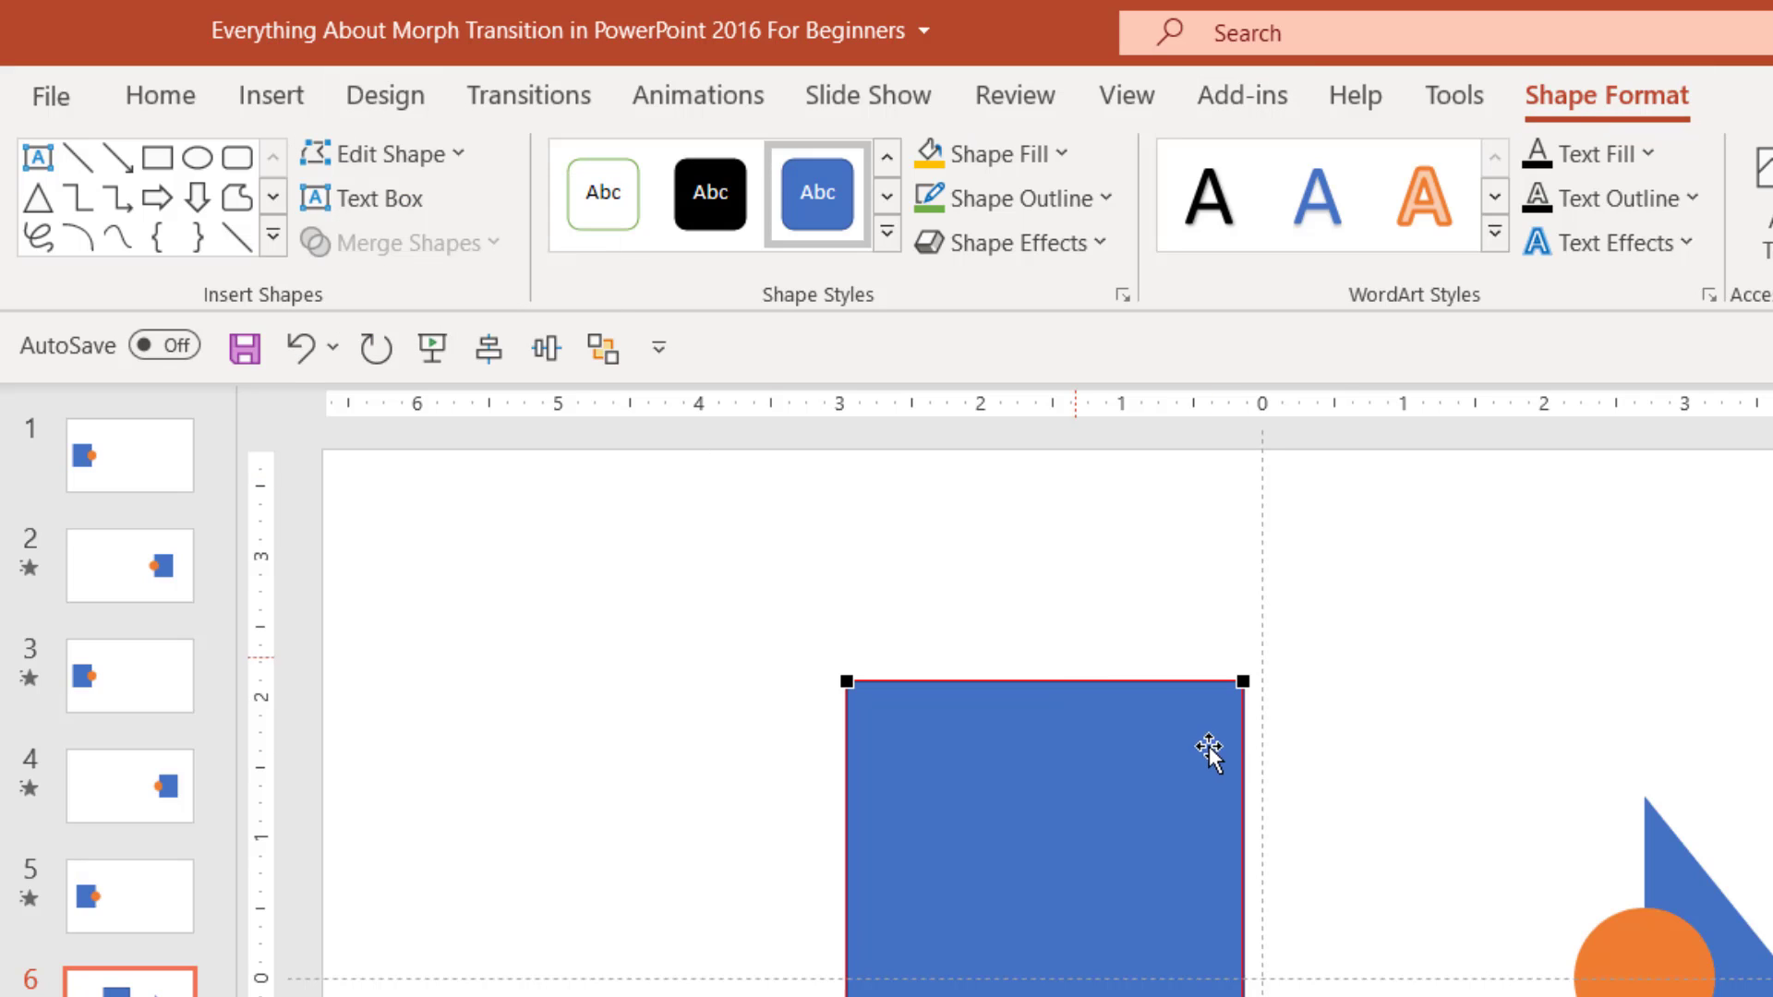
right_click(1243, 681)
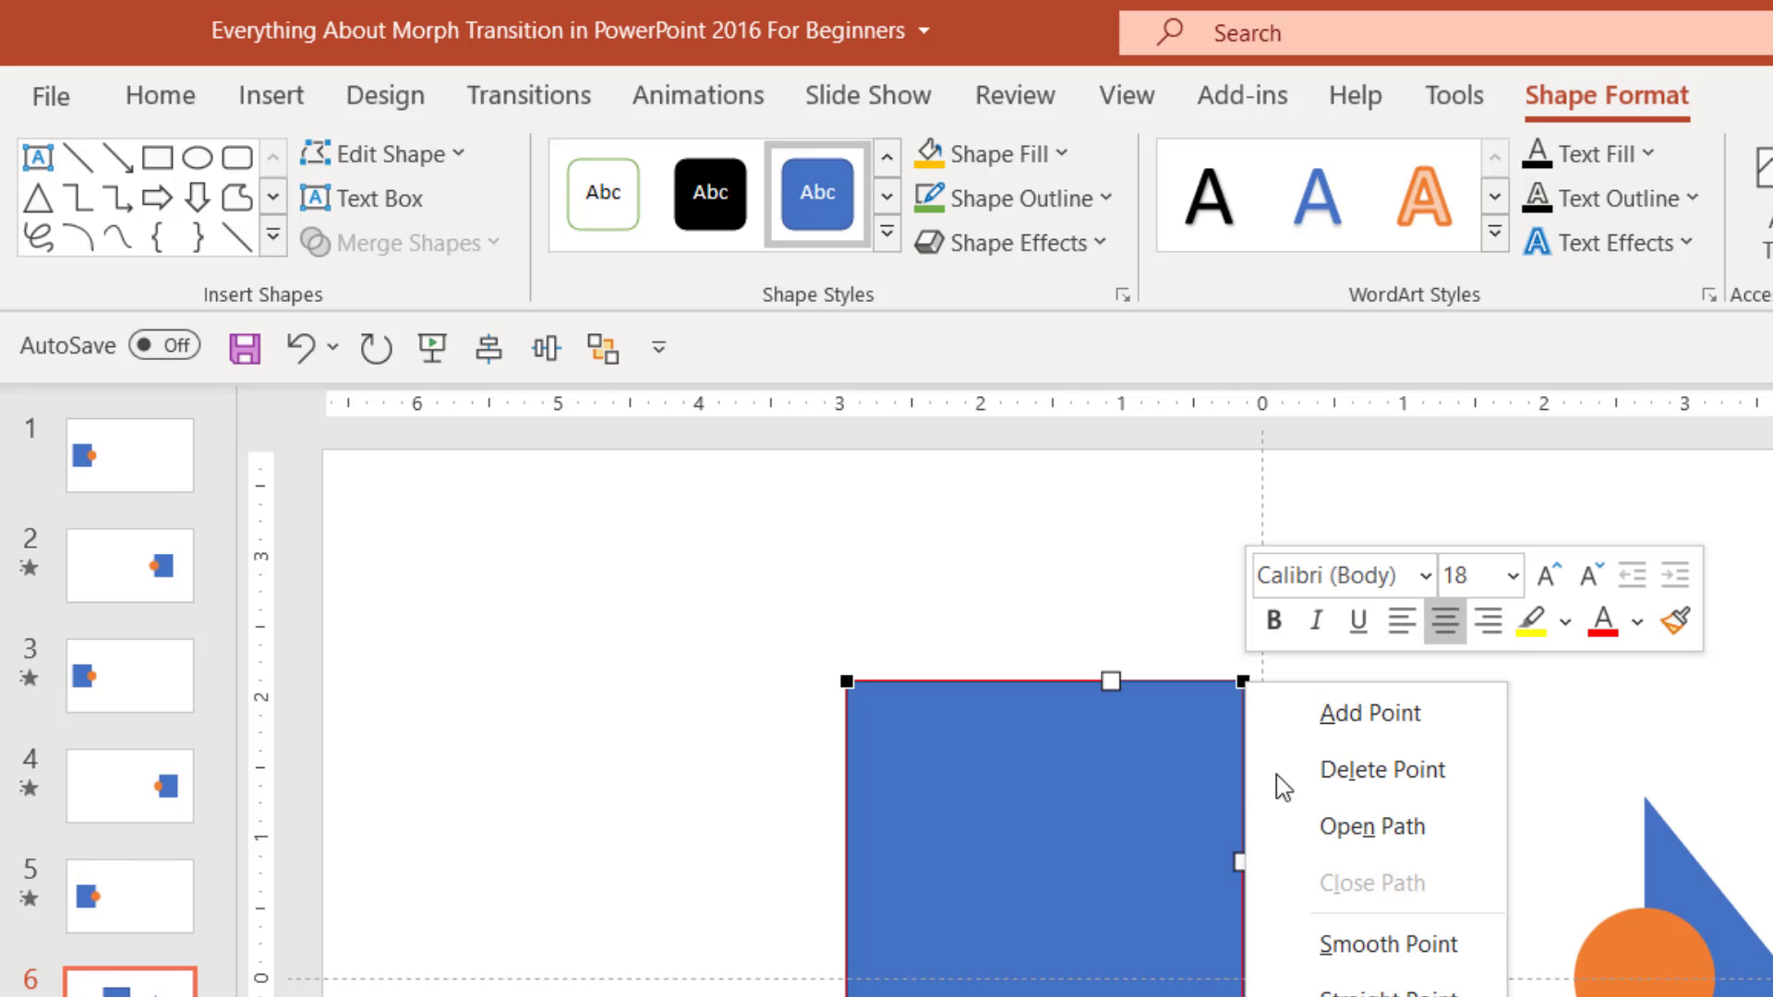
click(1308, 772)
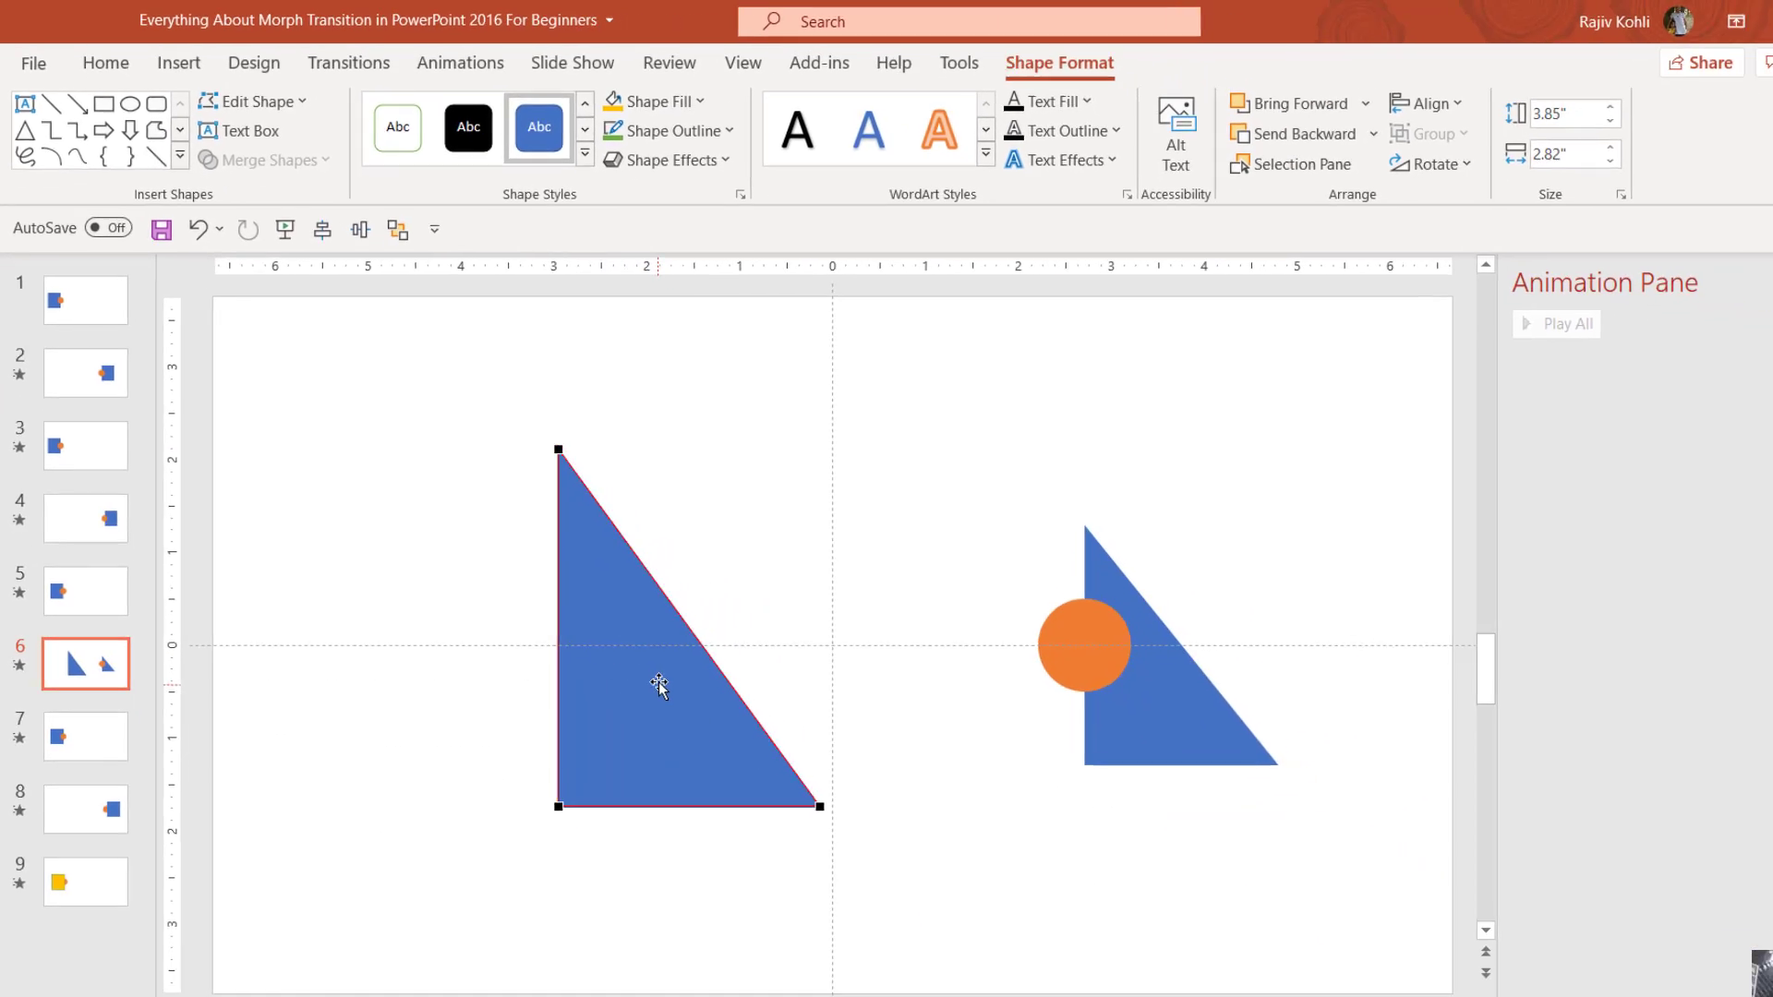
key(Escape)
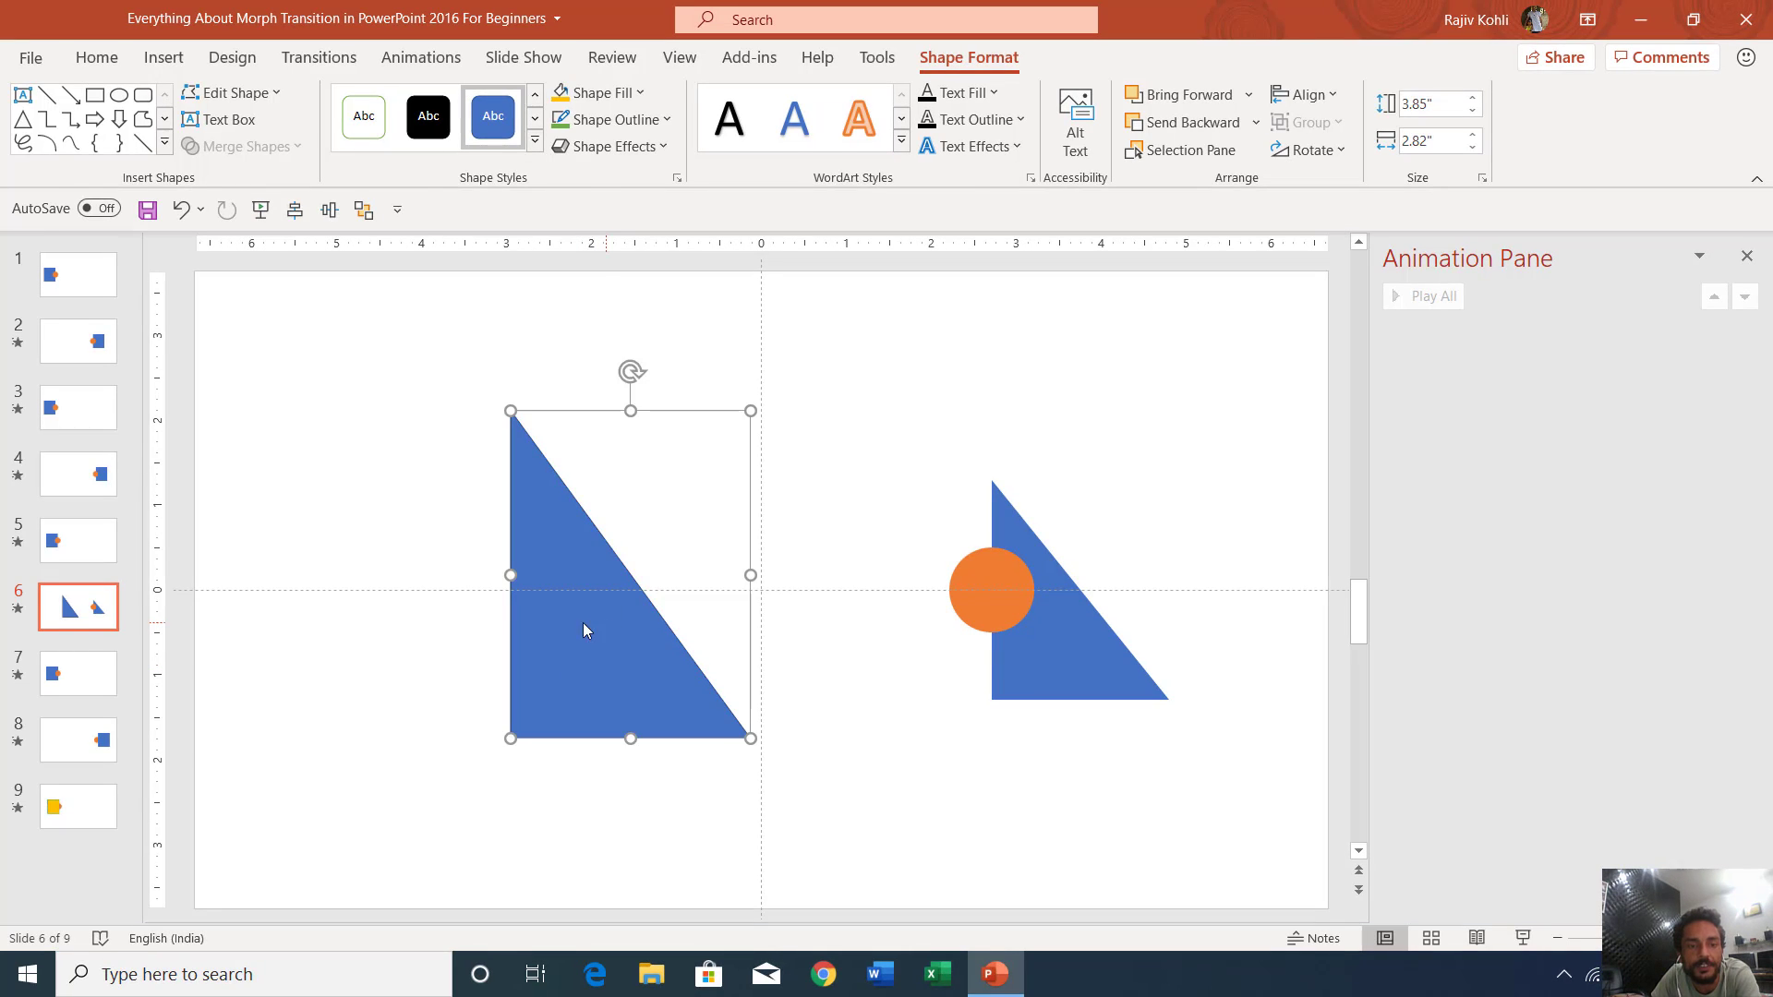
key(Delete)
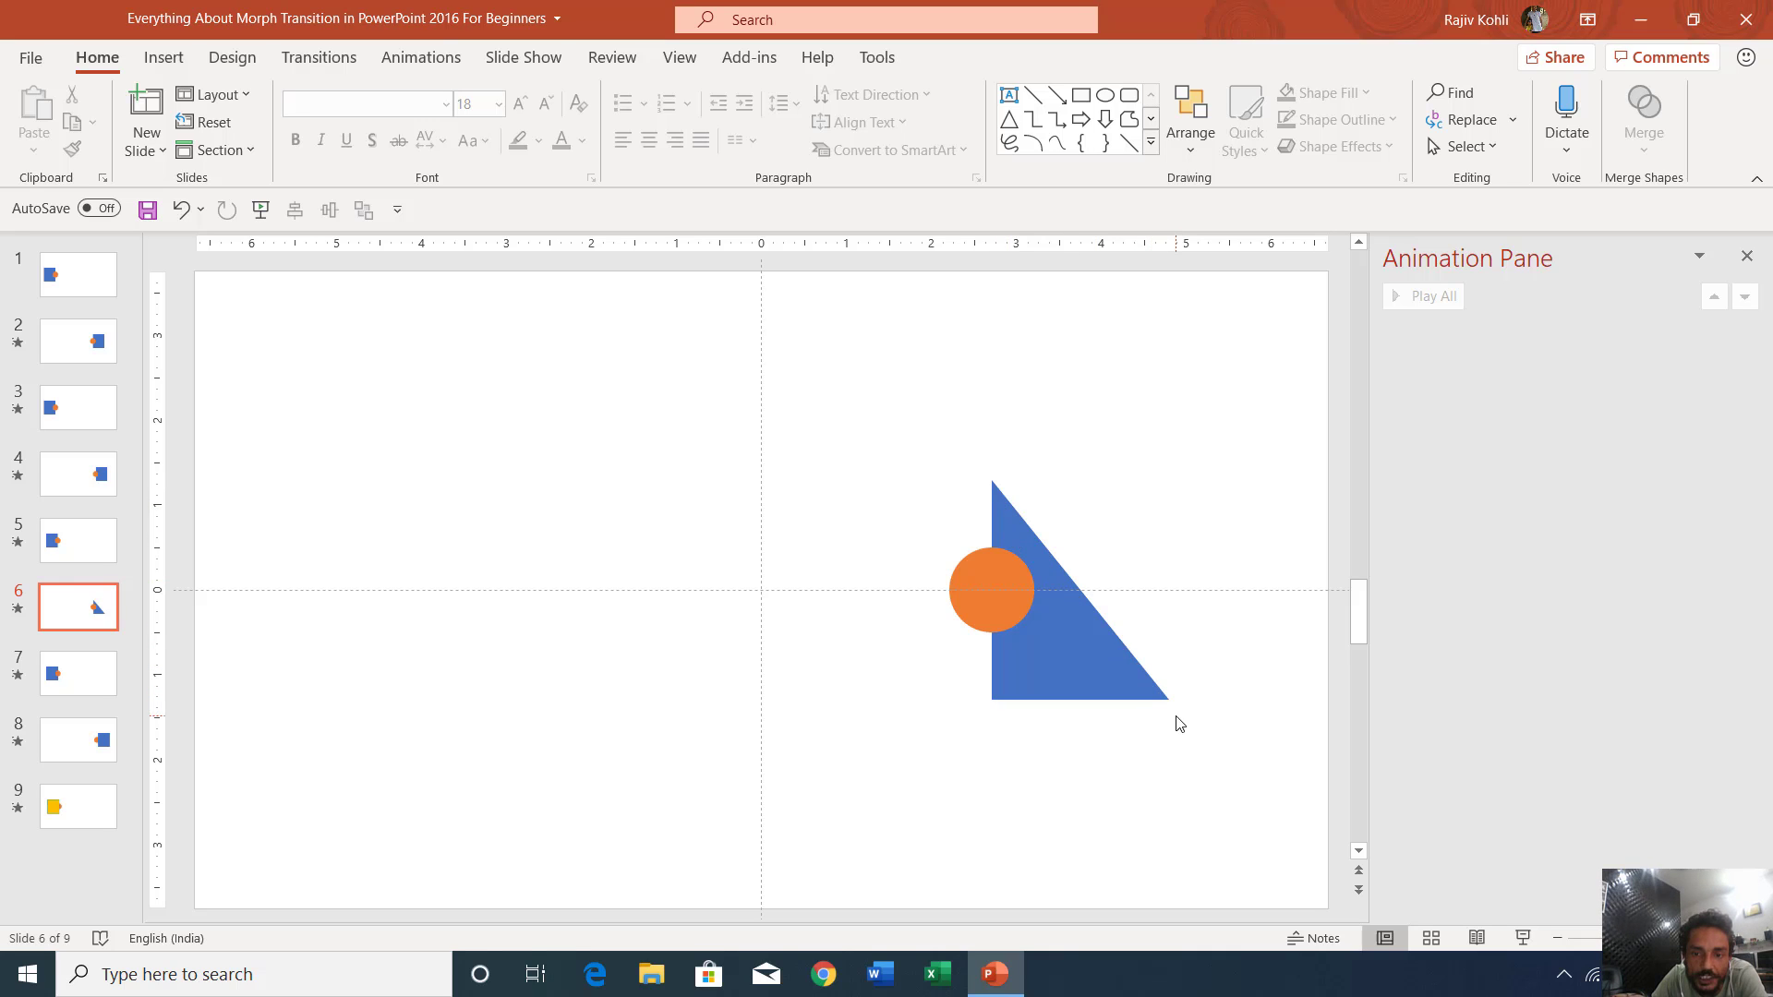
- Preview the slide show from slide 5, then return to slide 6 with the triangle
click(74, 543)
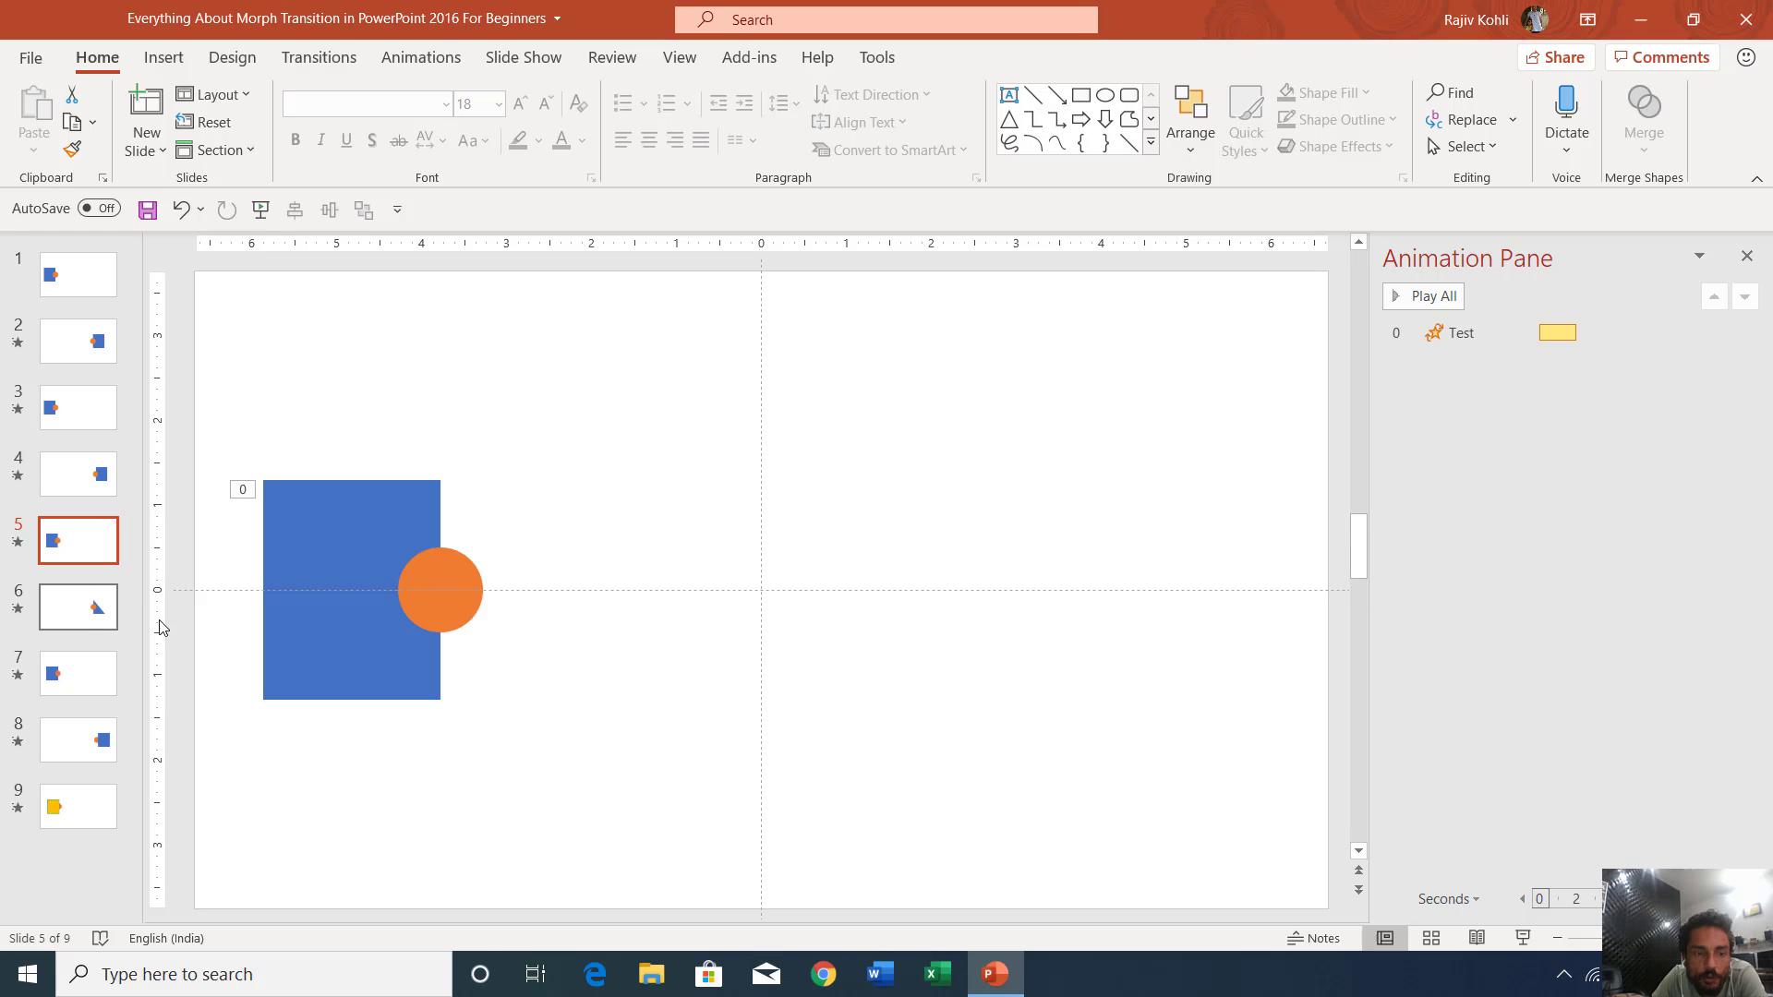
click(1523, 938)
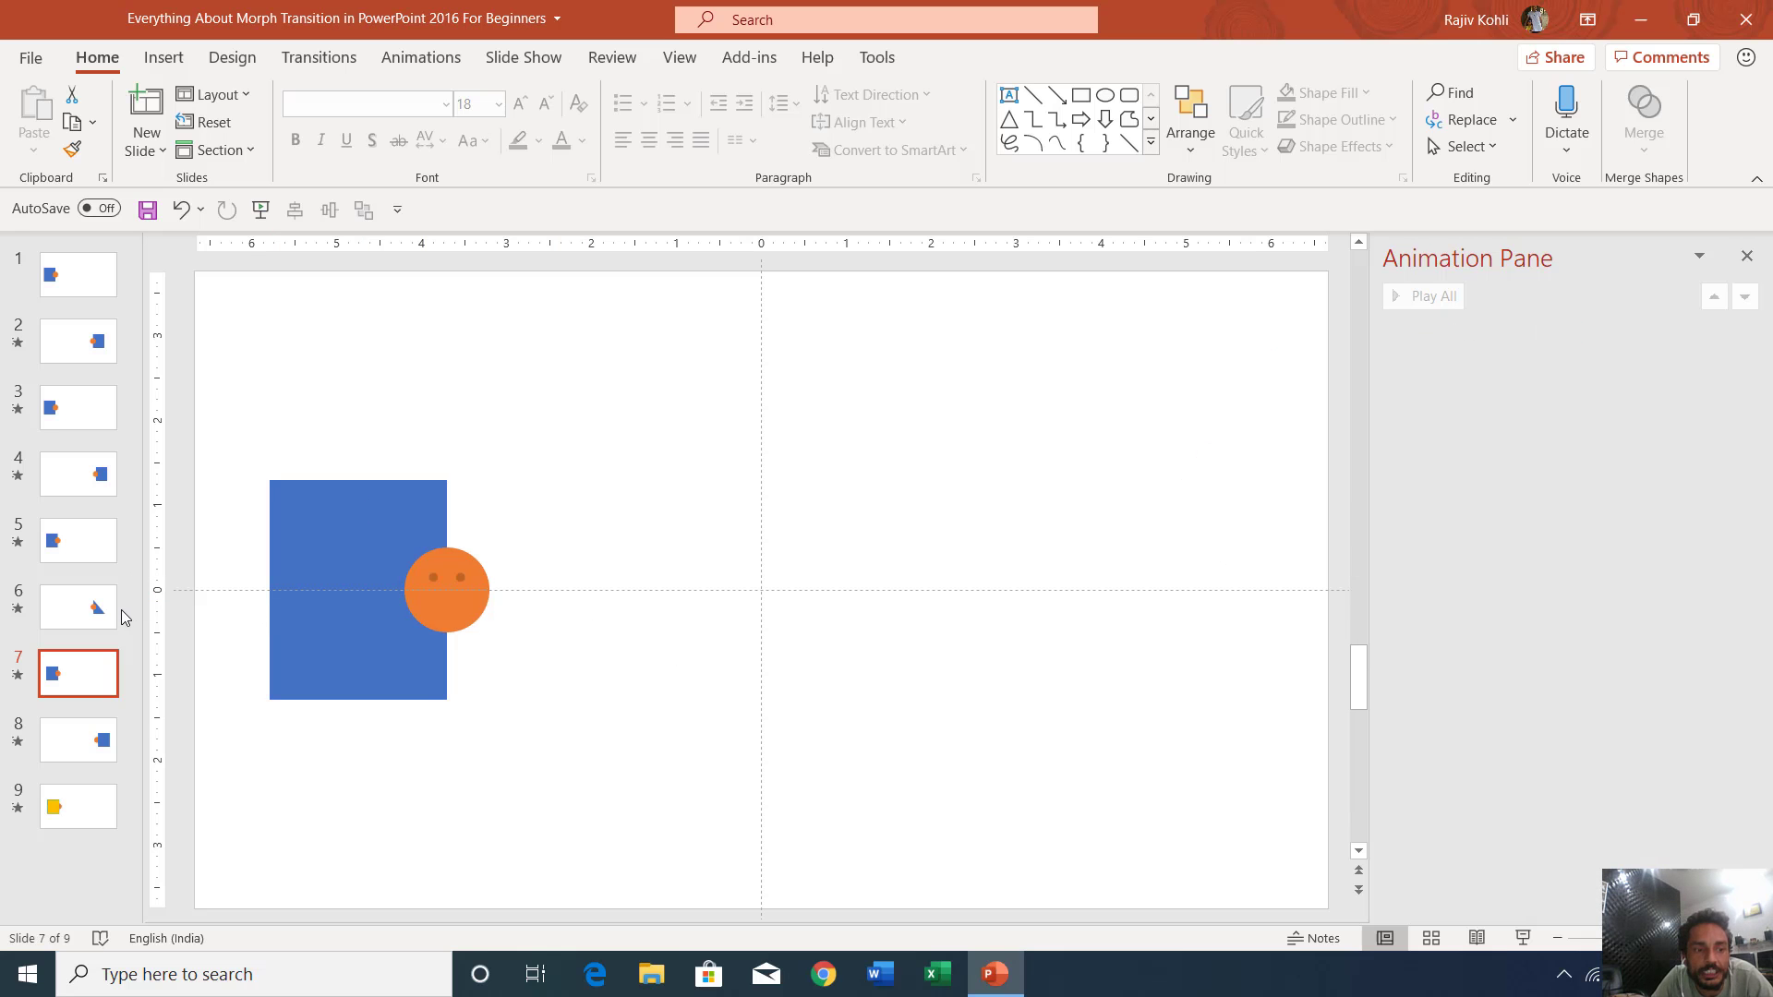
click(103, 611)
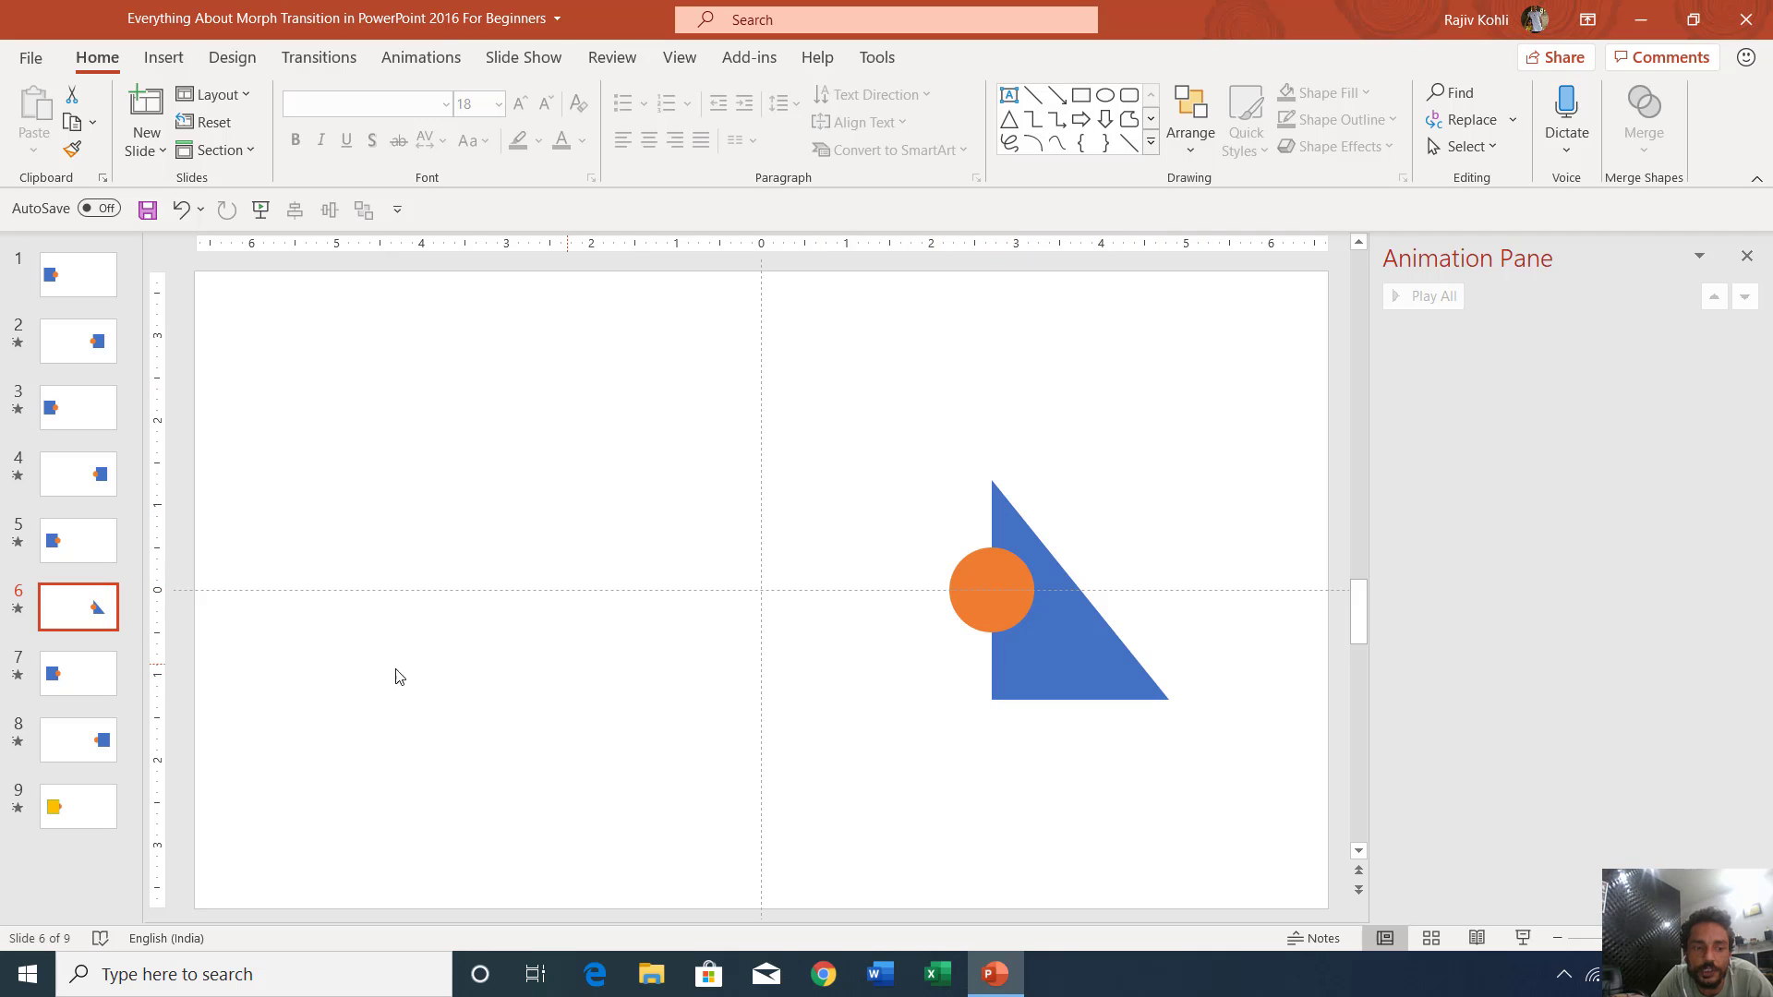
- Compare slide 6 and slide 7 and check the slide transition settings
click(87, 682)
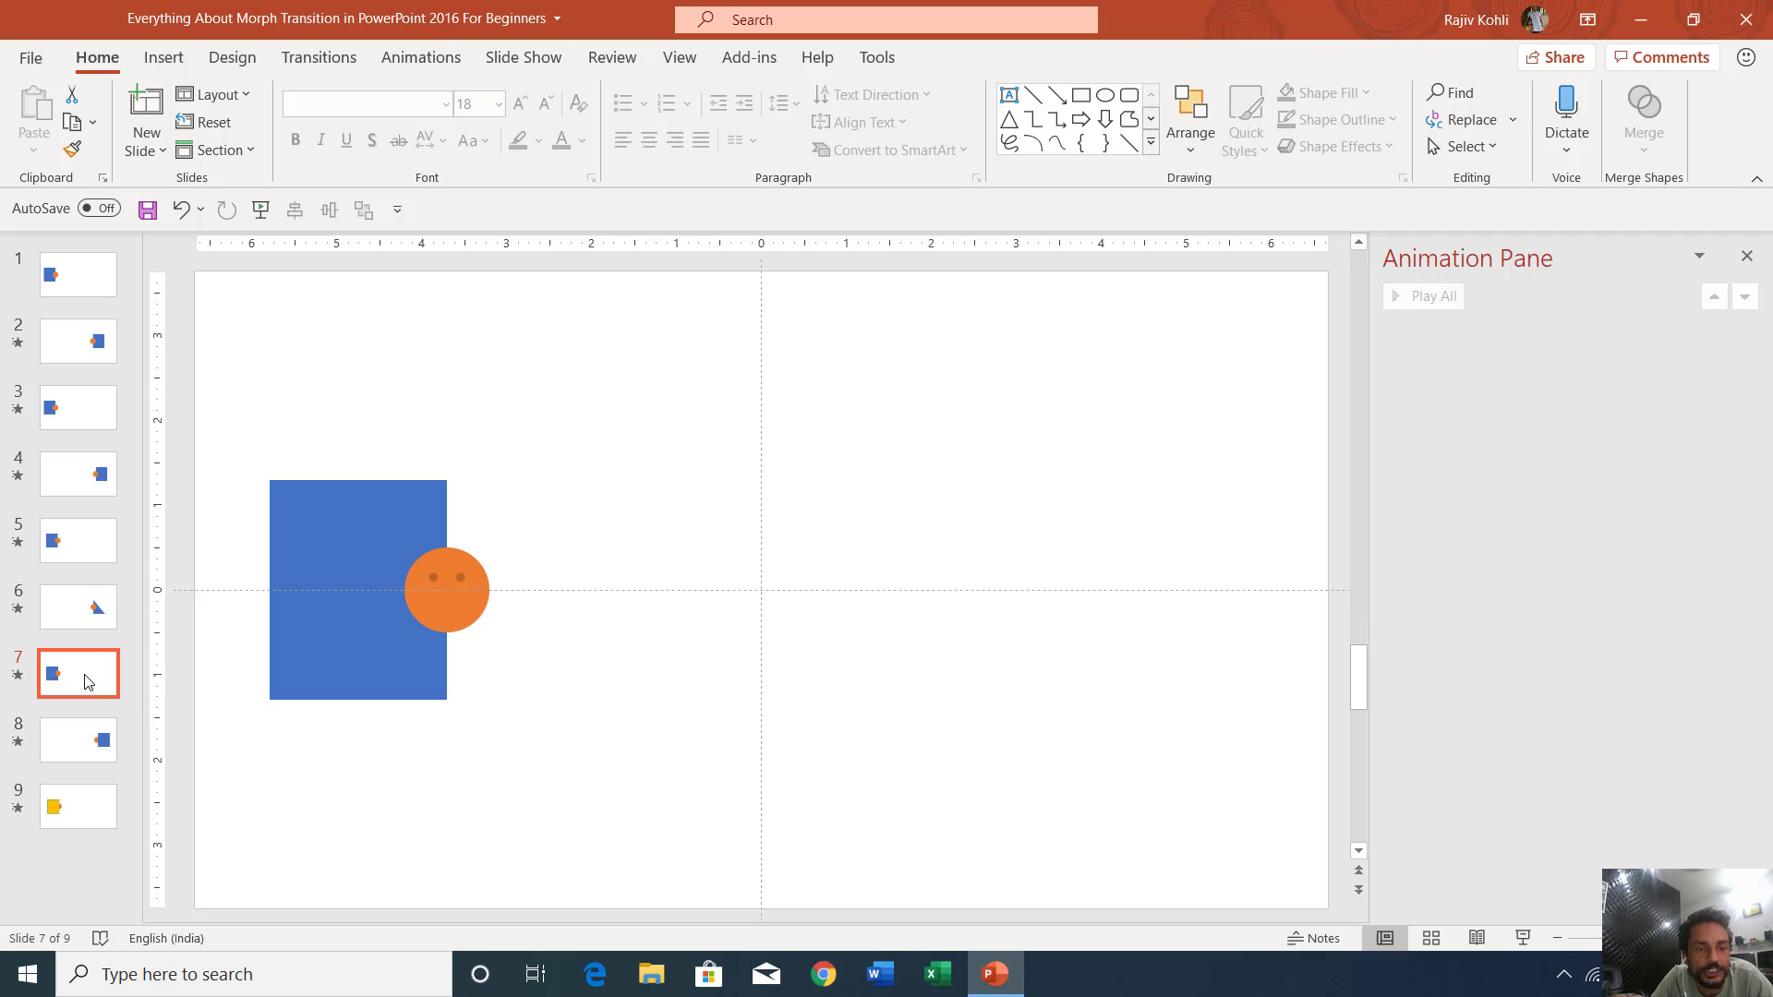
click(85, 614)
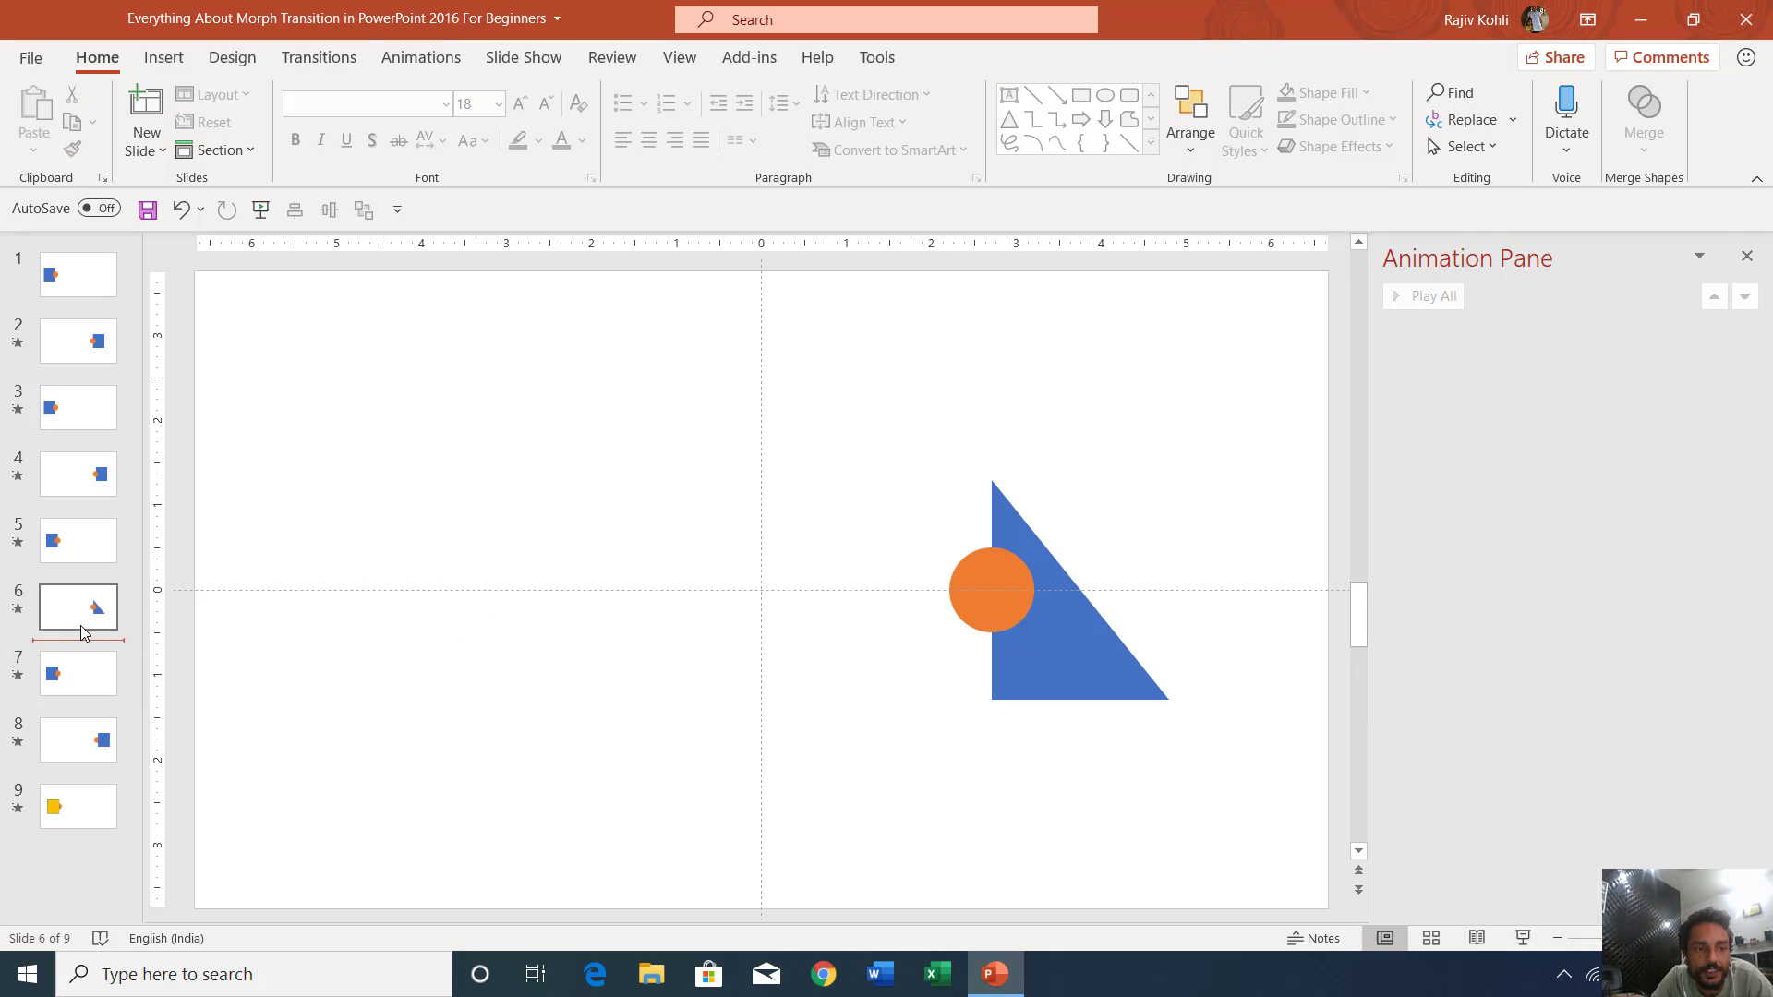
click(318, 59)
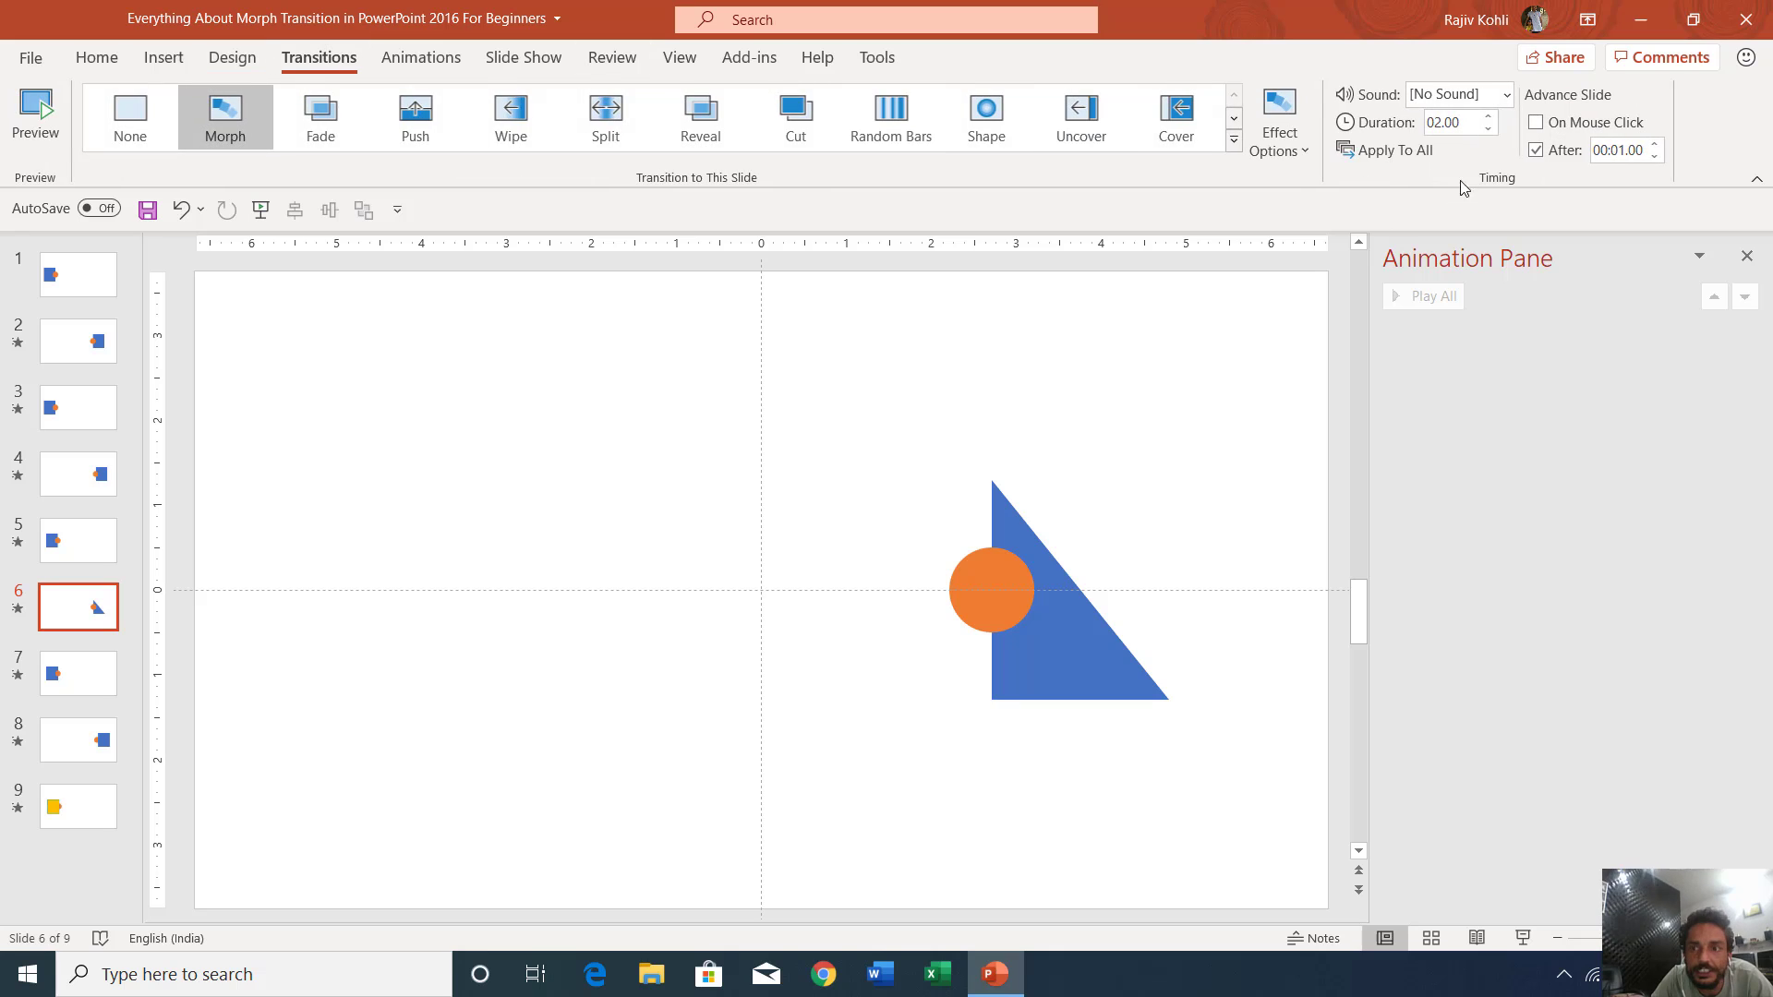
click(77, 680)
click(91, 613)
click(75, 673)
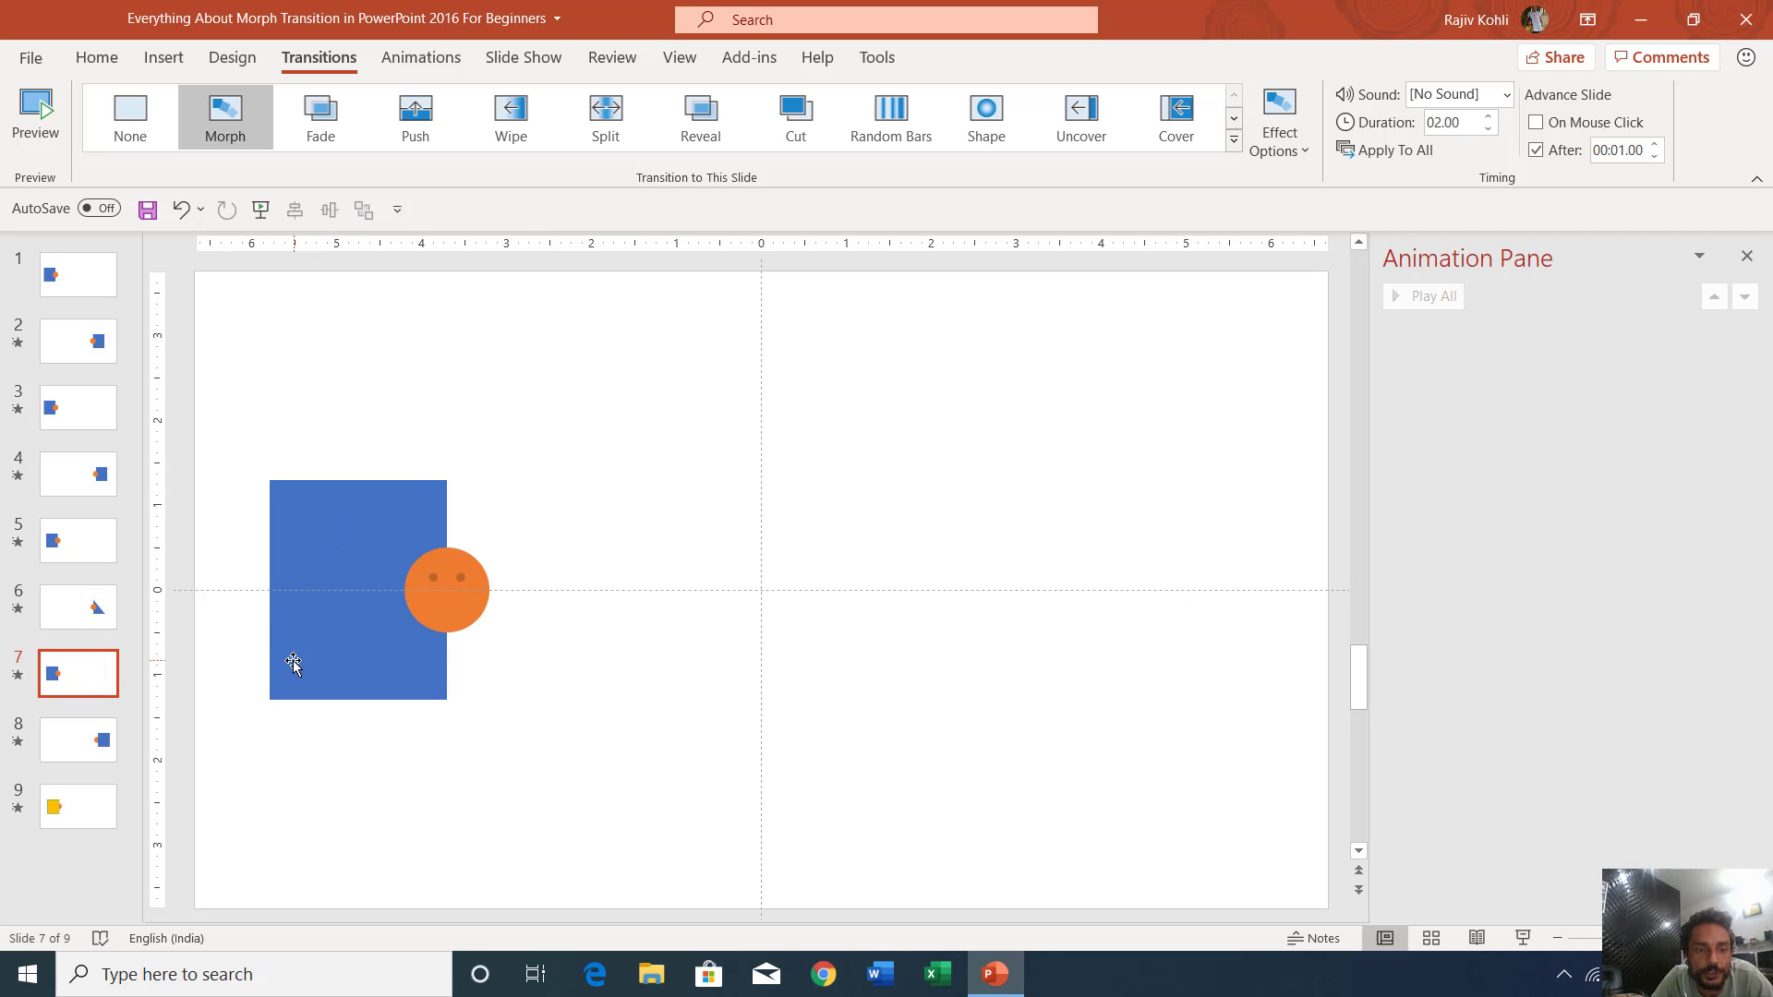
- Change slide 7's orange circle face into a Sun shape via Change Shape
click(434, 609)
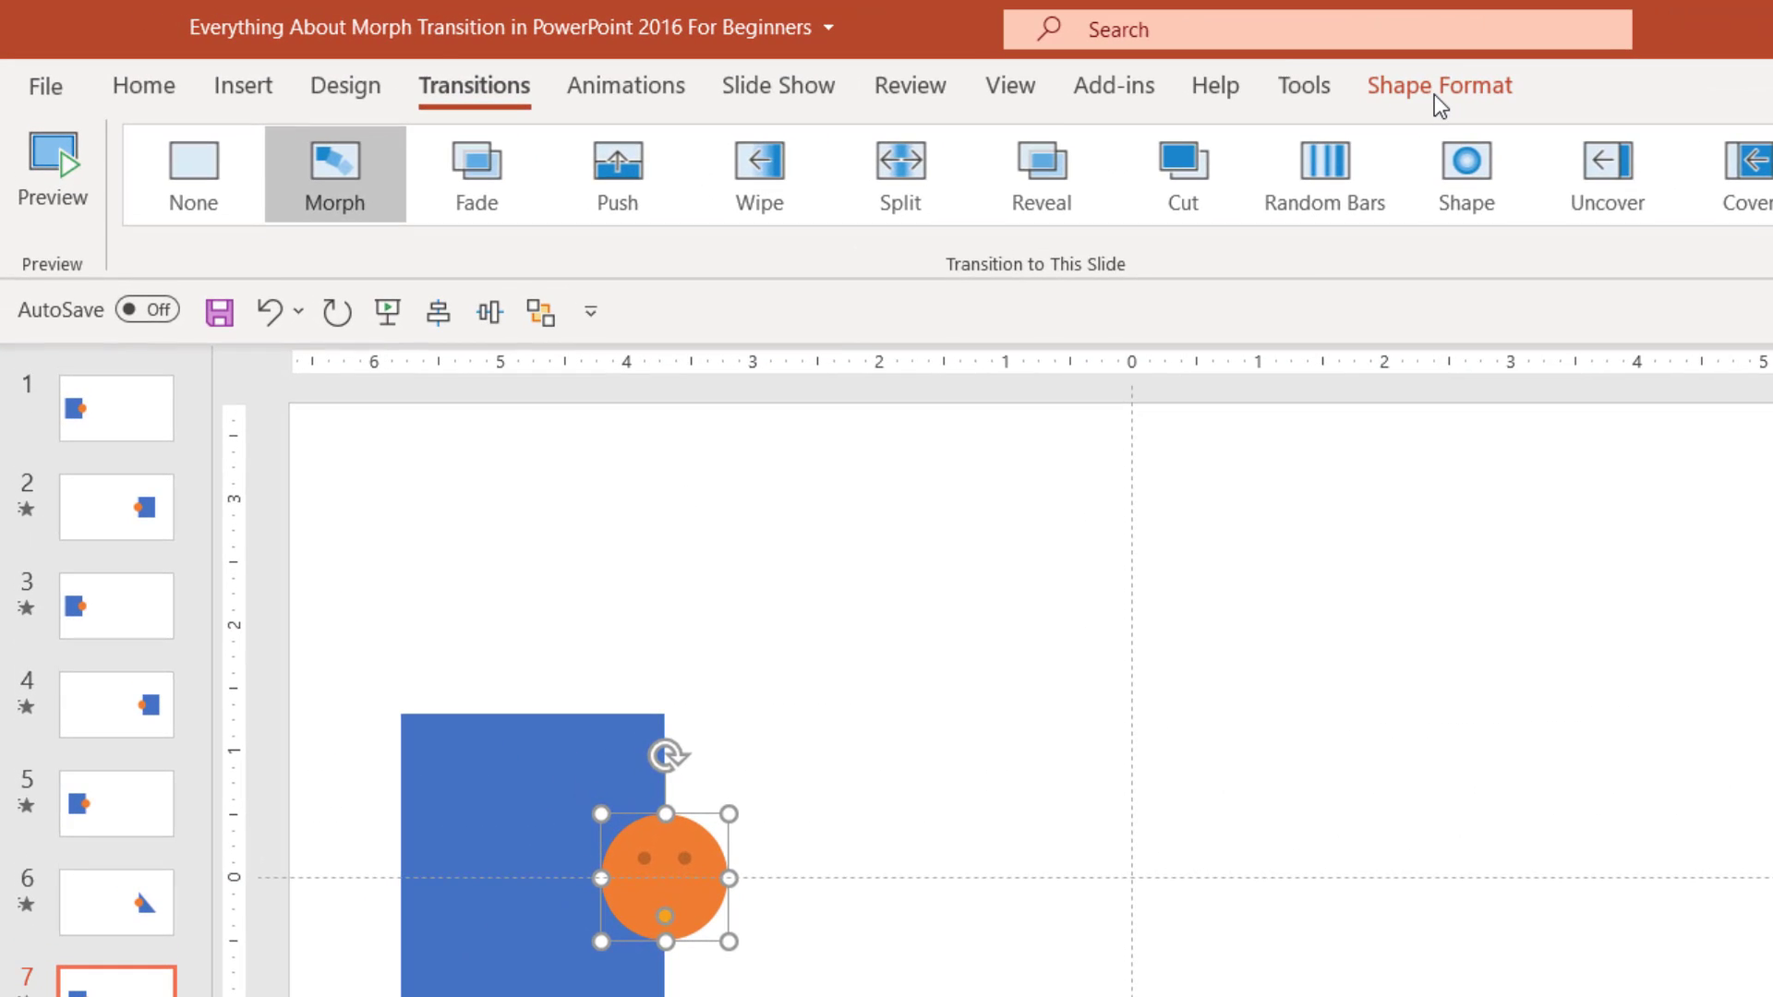
click(1433, 89)
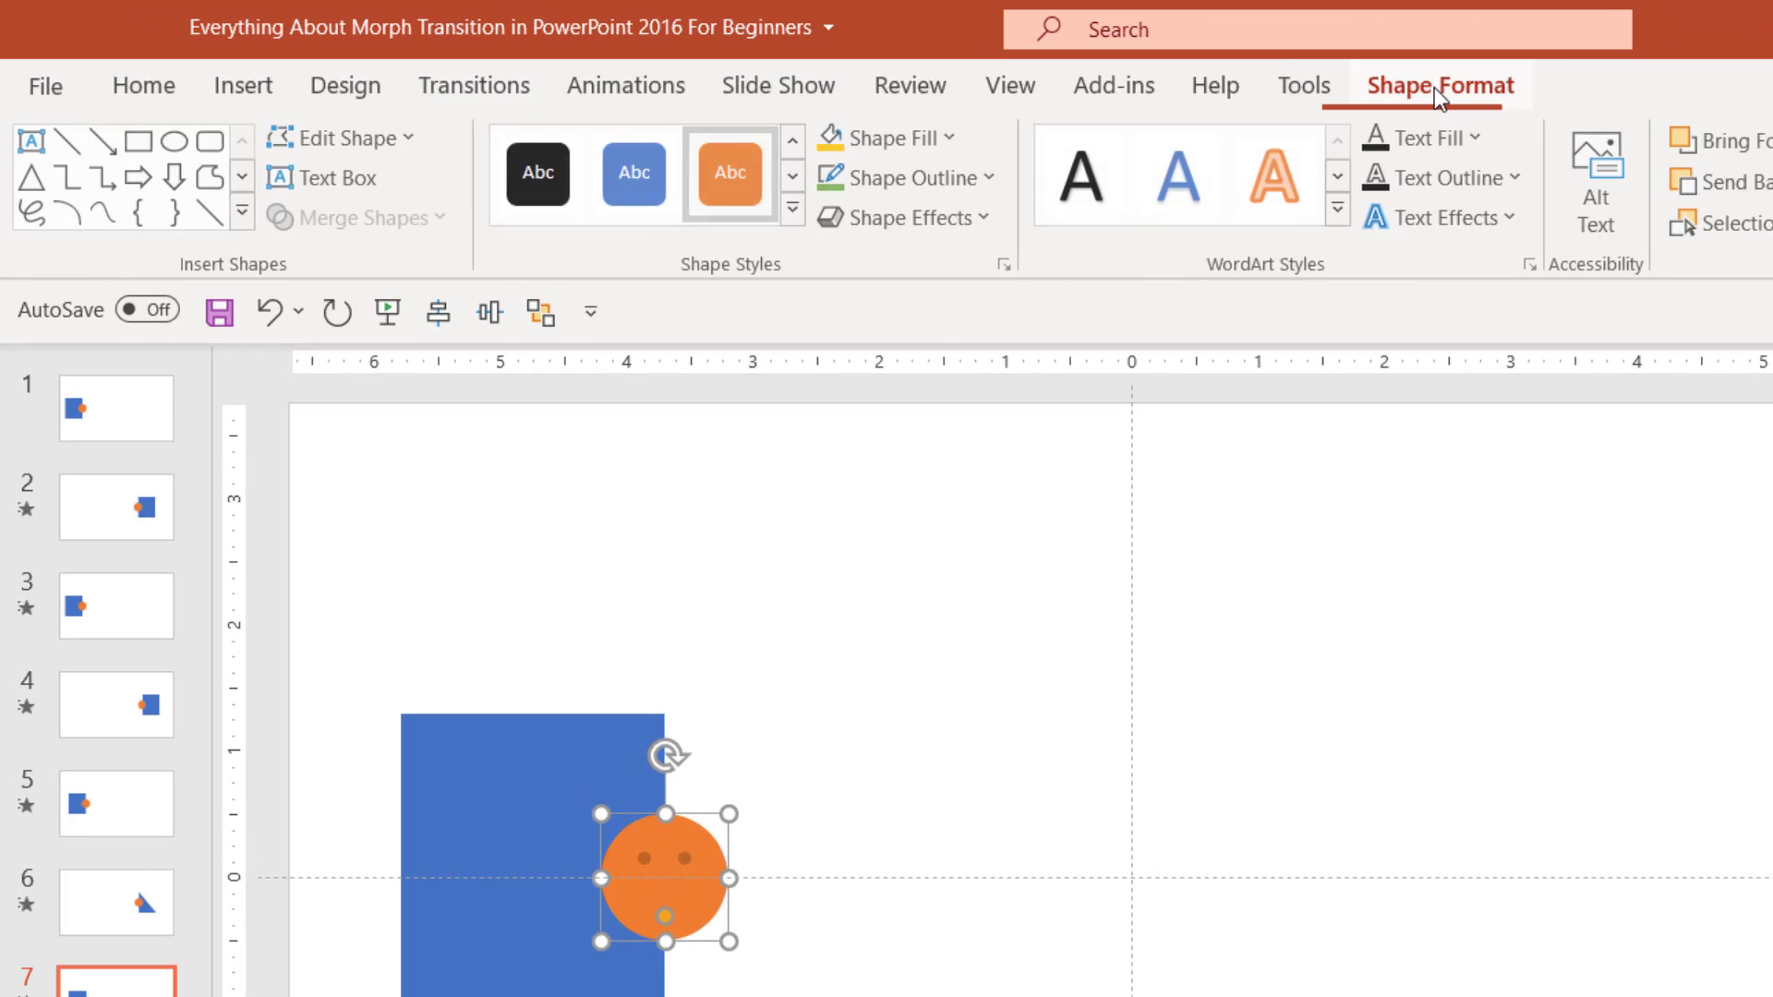
click(321, 141)
mouse_move(323, 193)
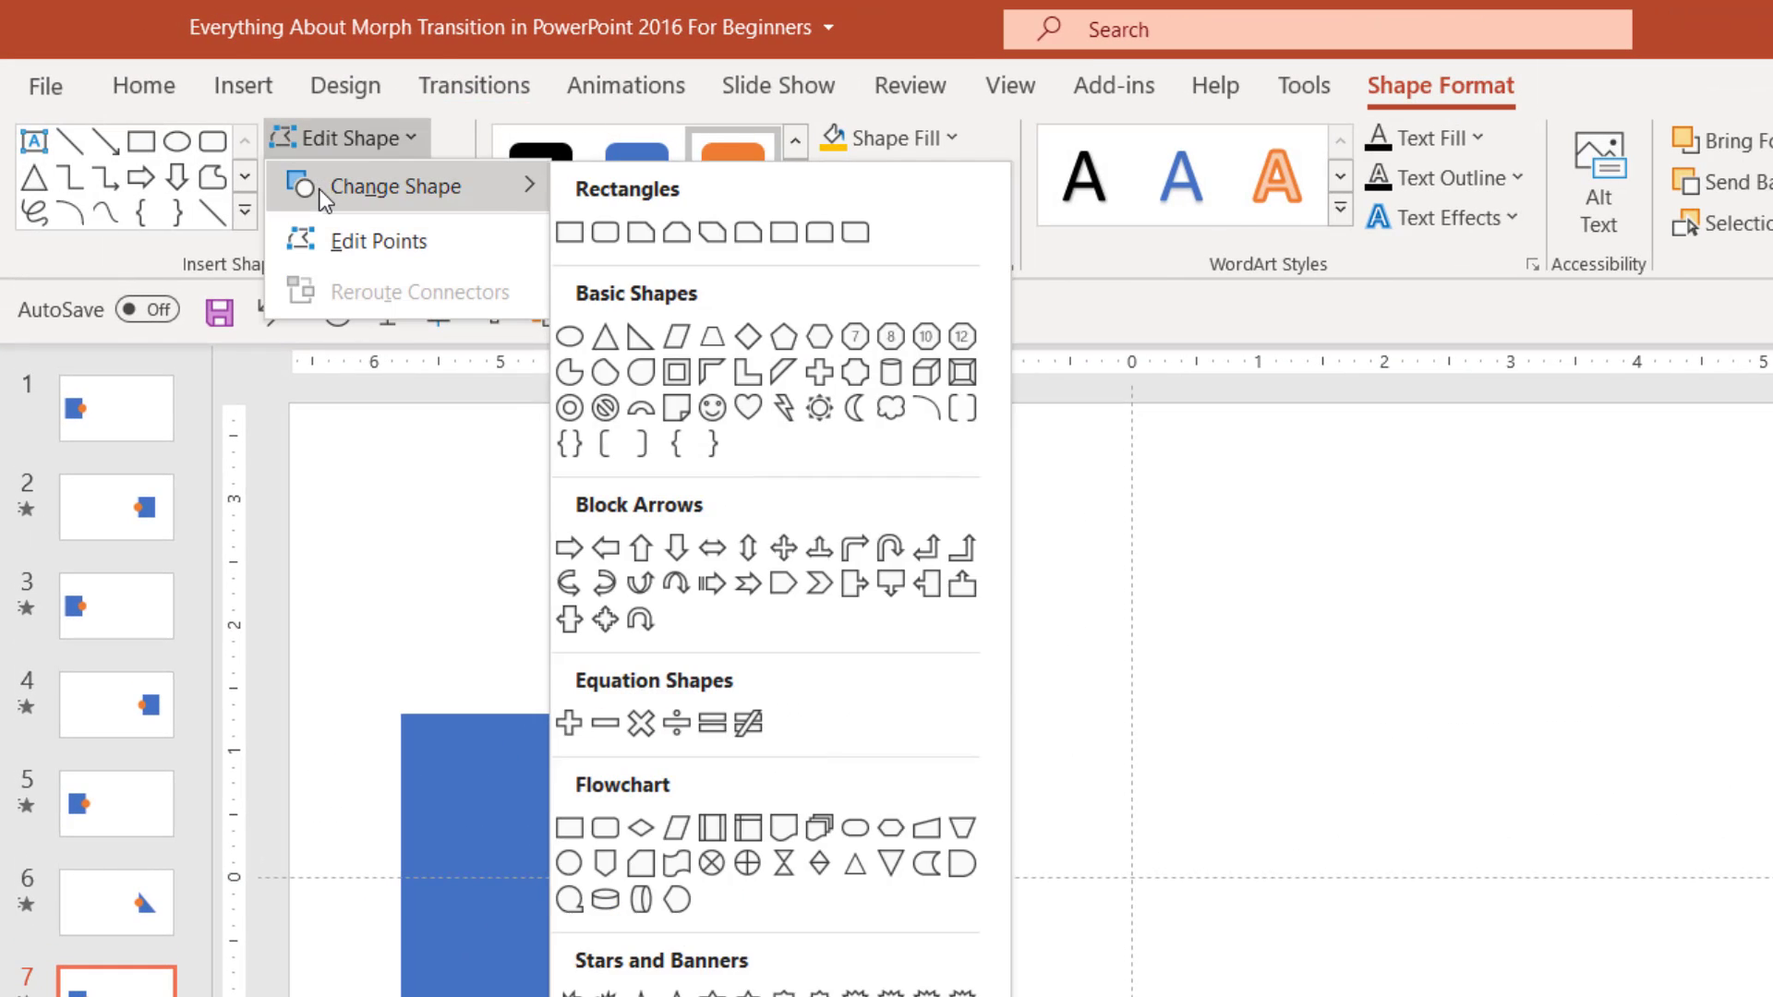
click(819, 407)
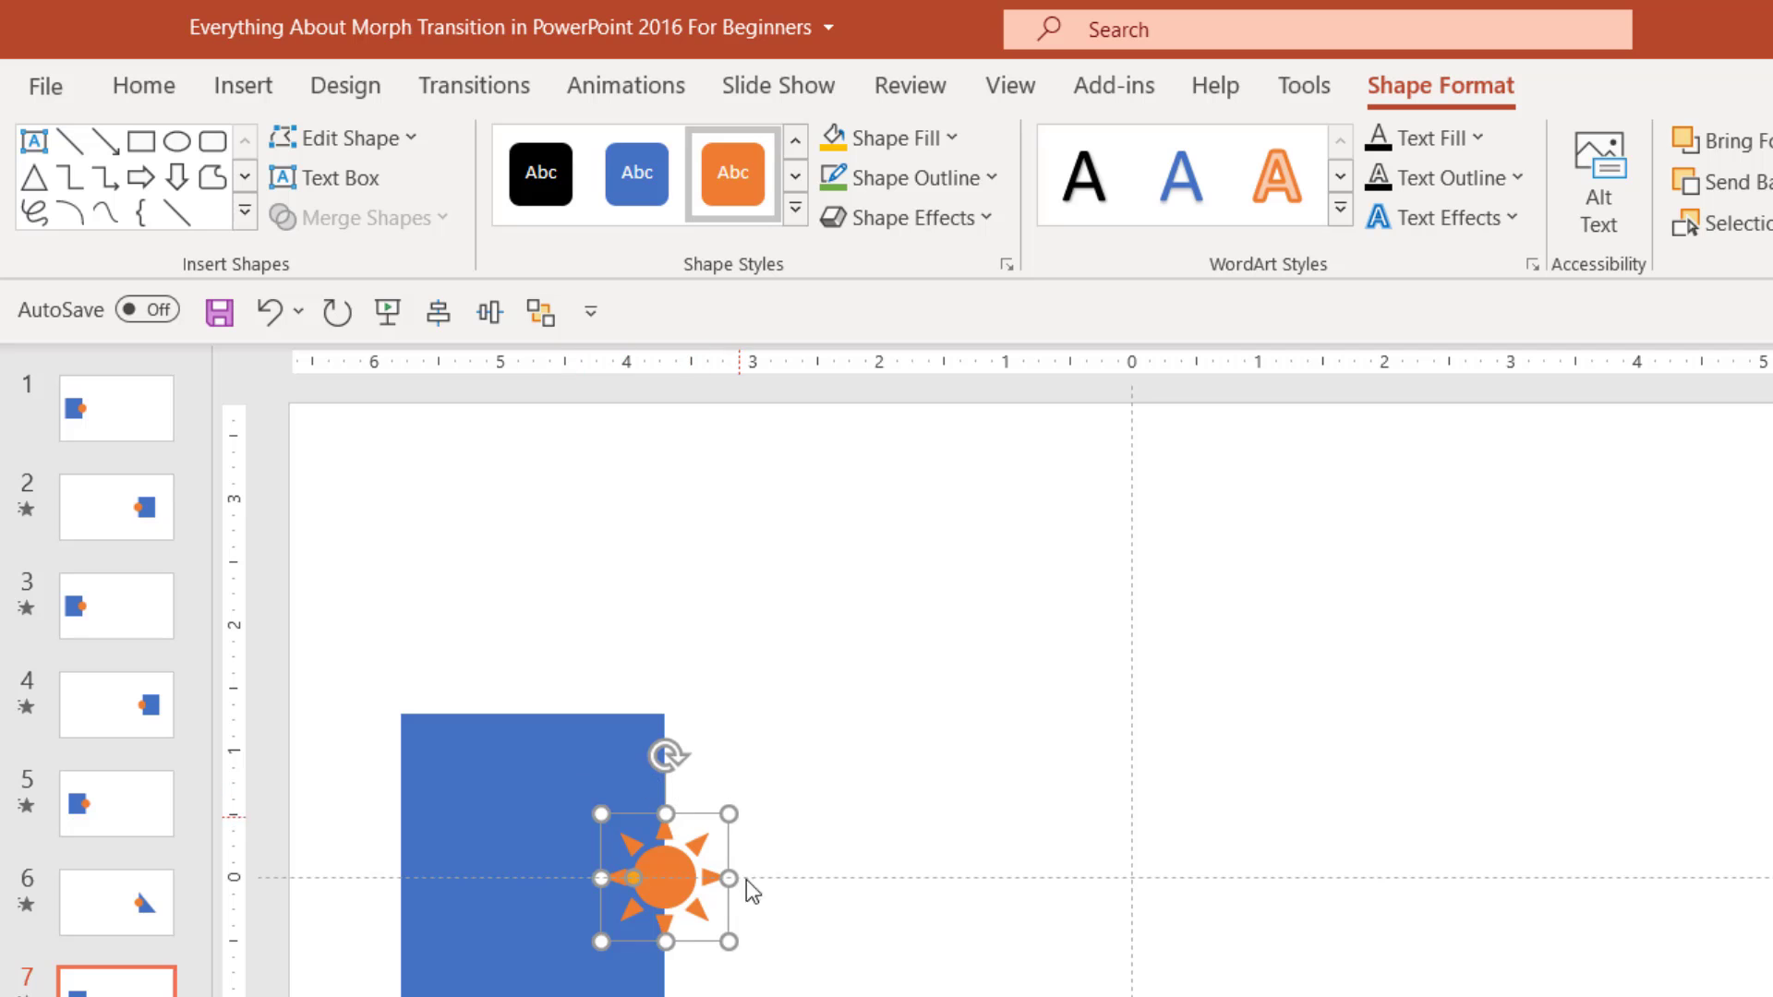
click(132, 917)
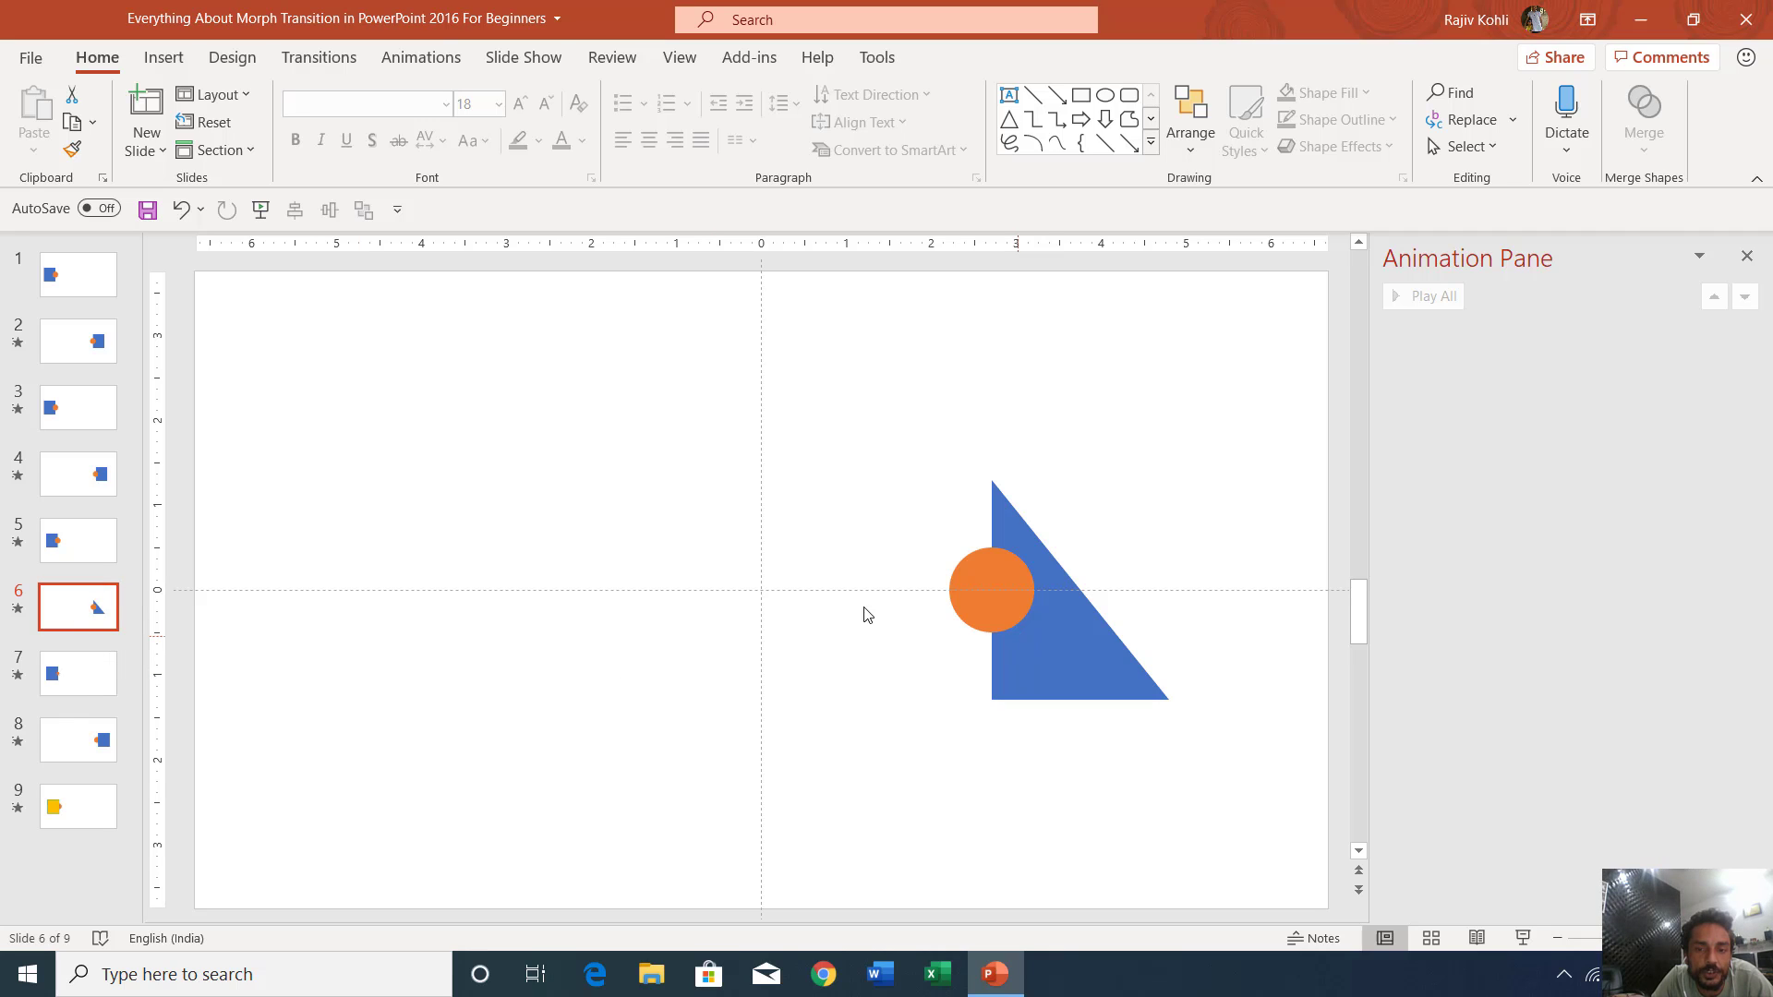
- Play the slide show from slide 6 through each slide to the final slide
click(1524, 938)
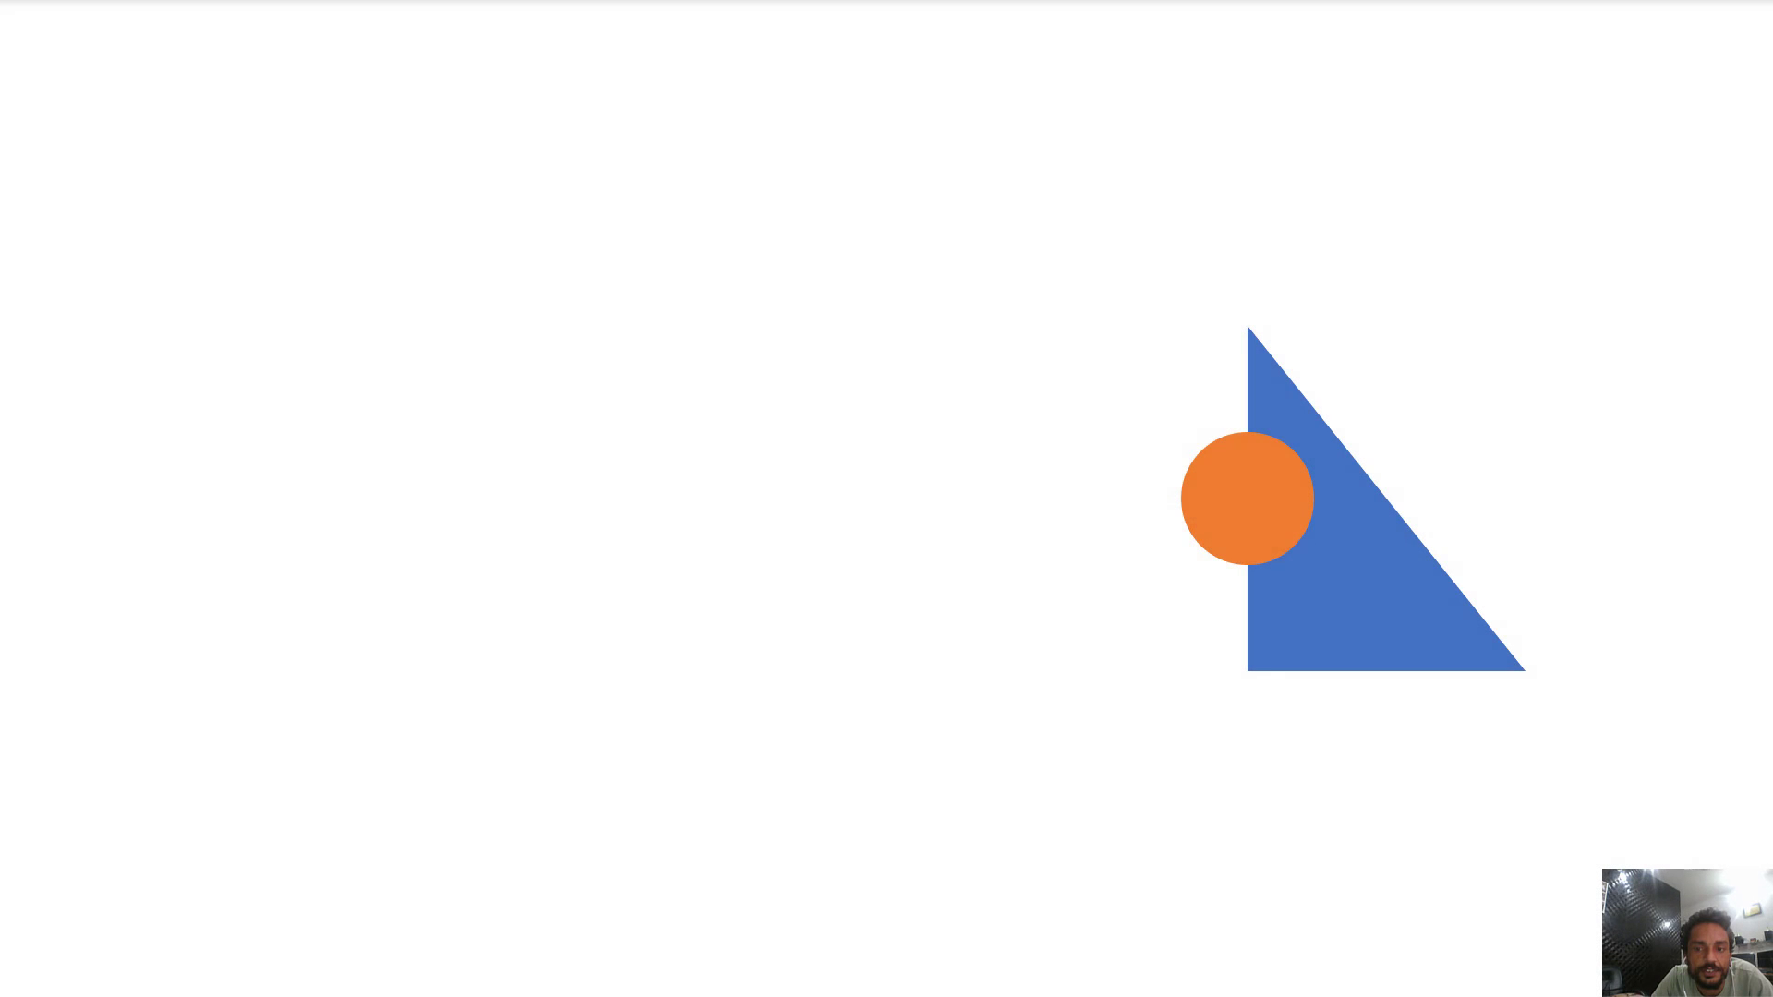
key(Right)
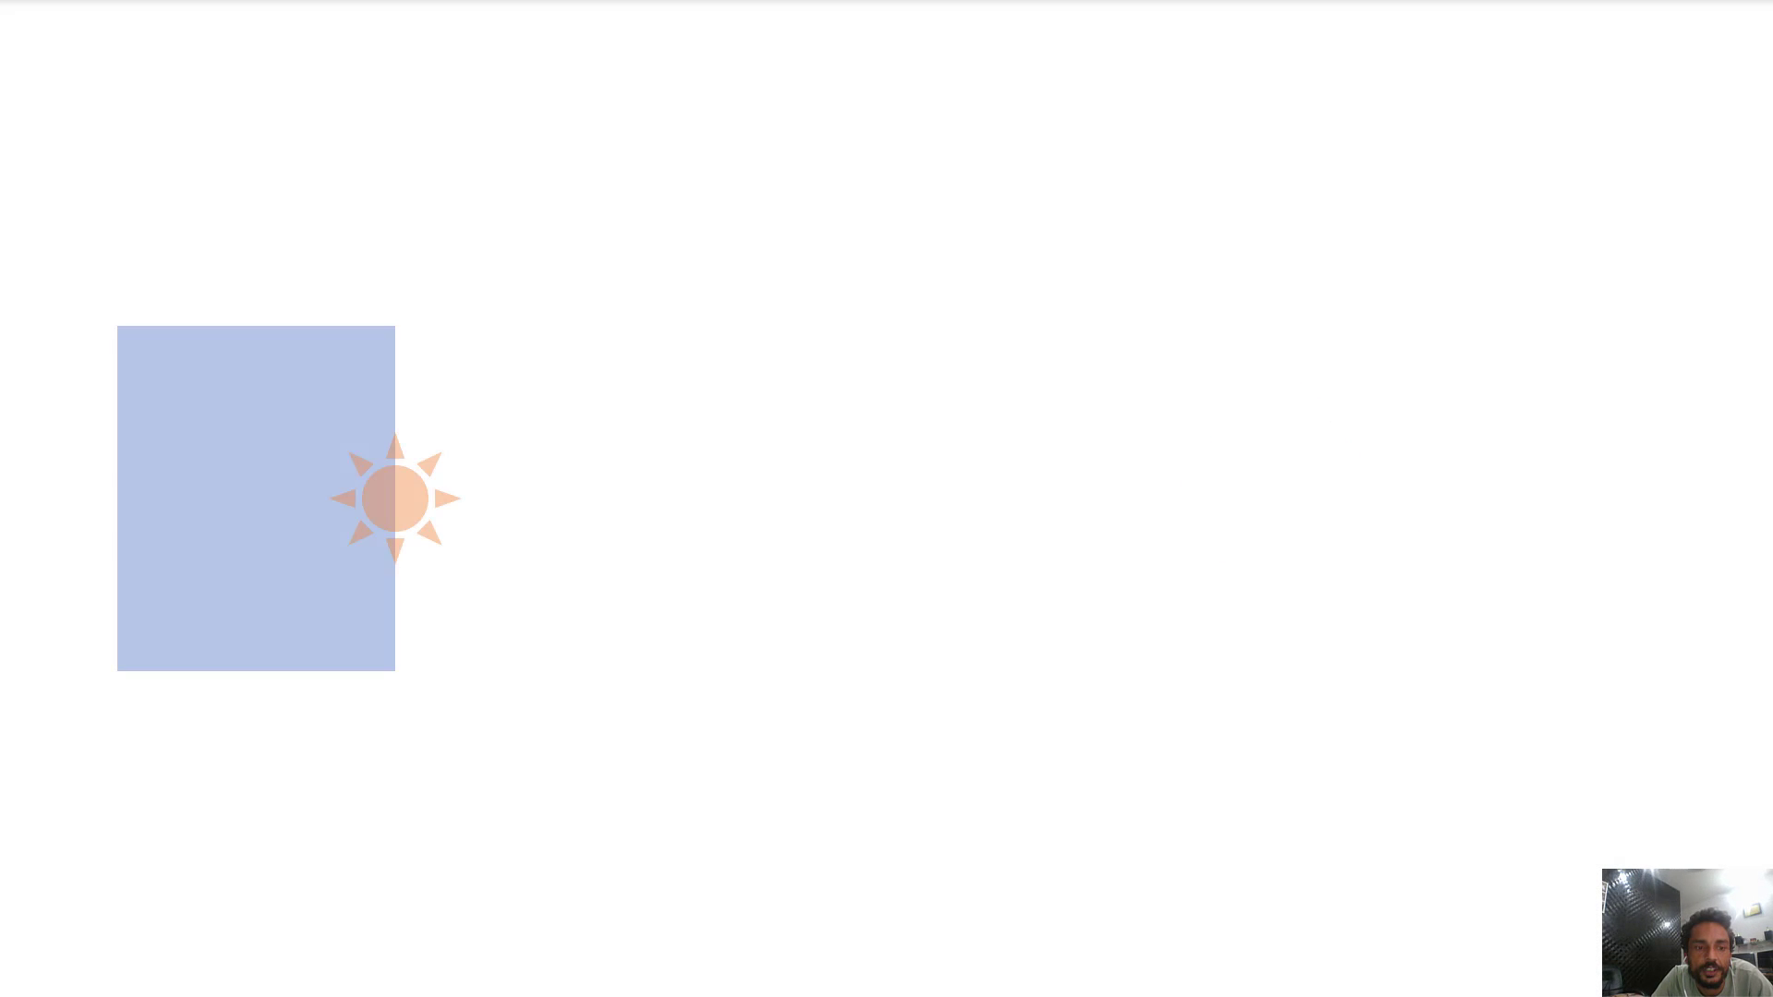
key(Right)
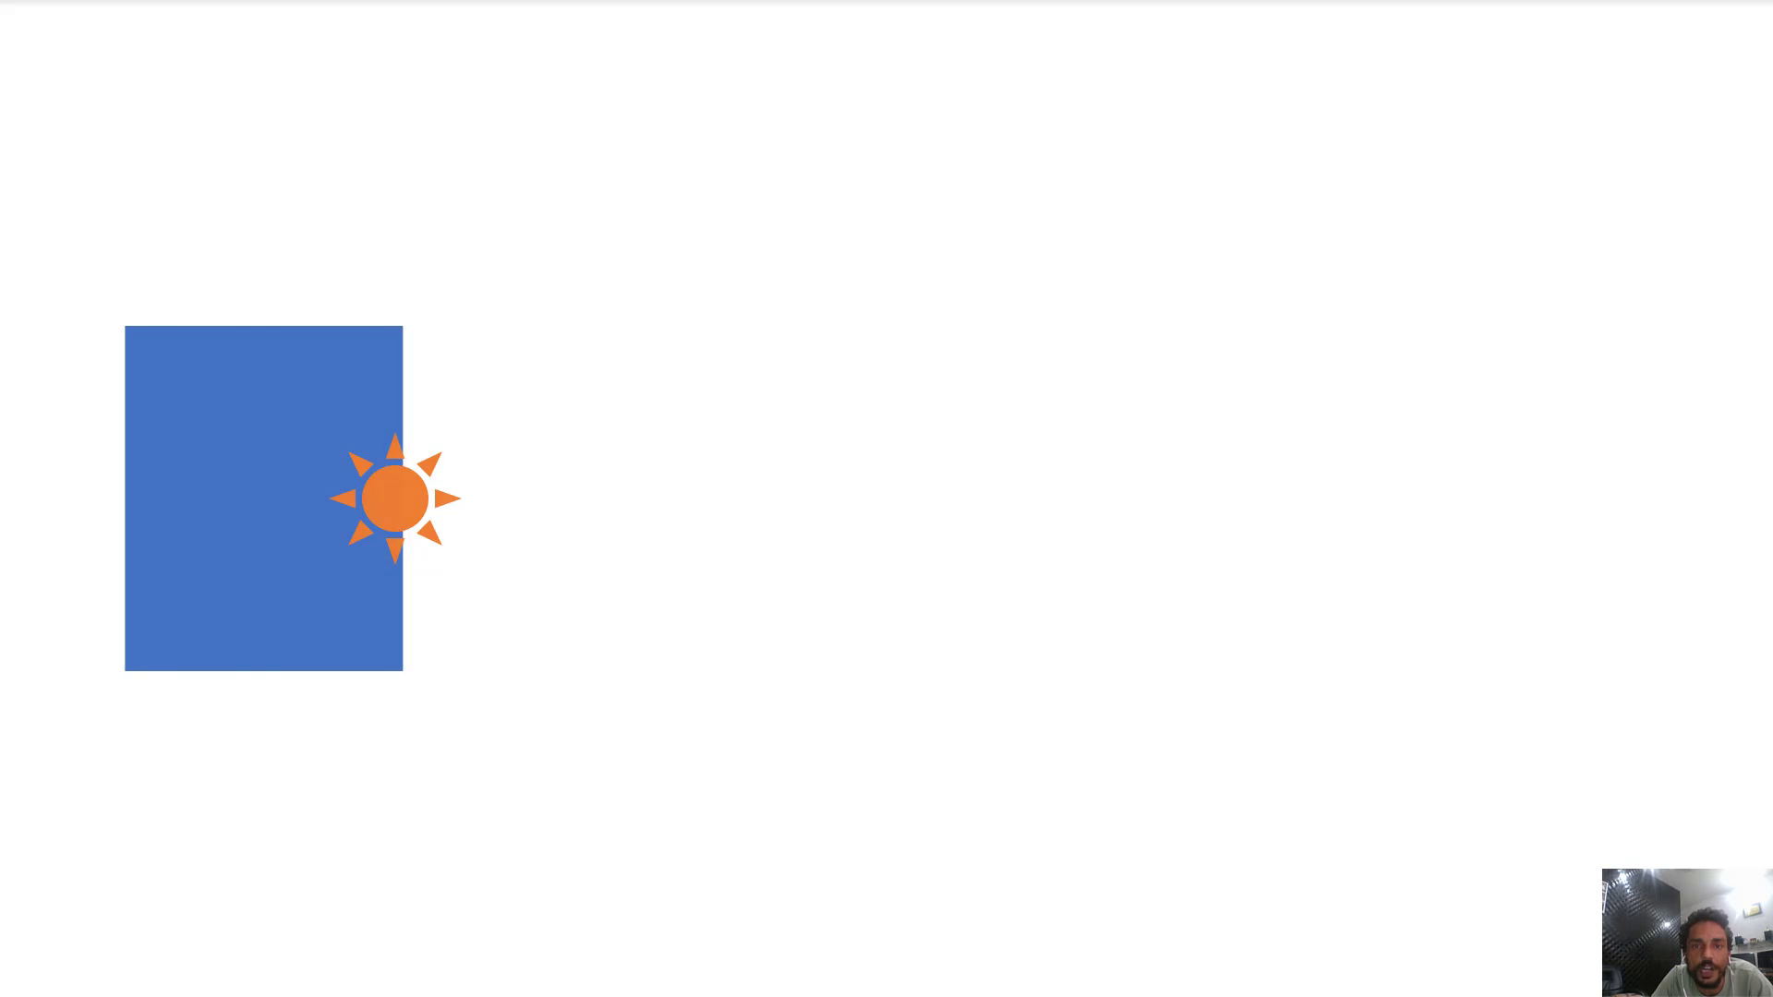
key(Right)
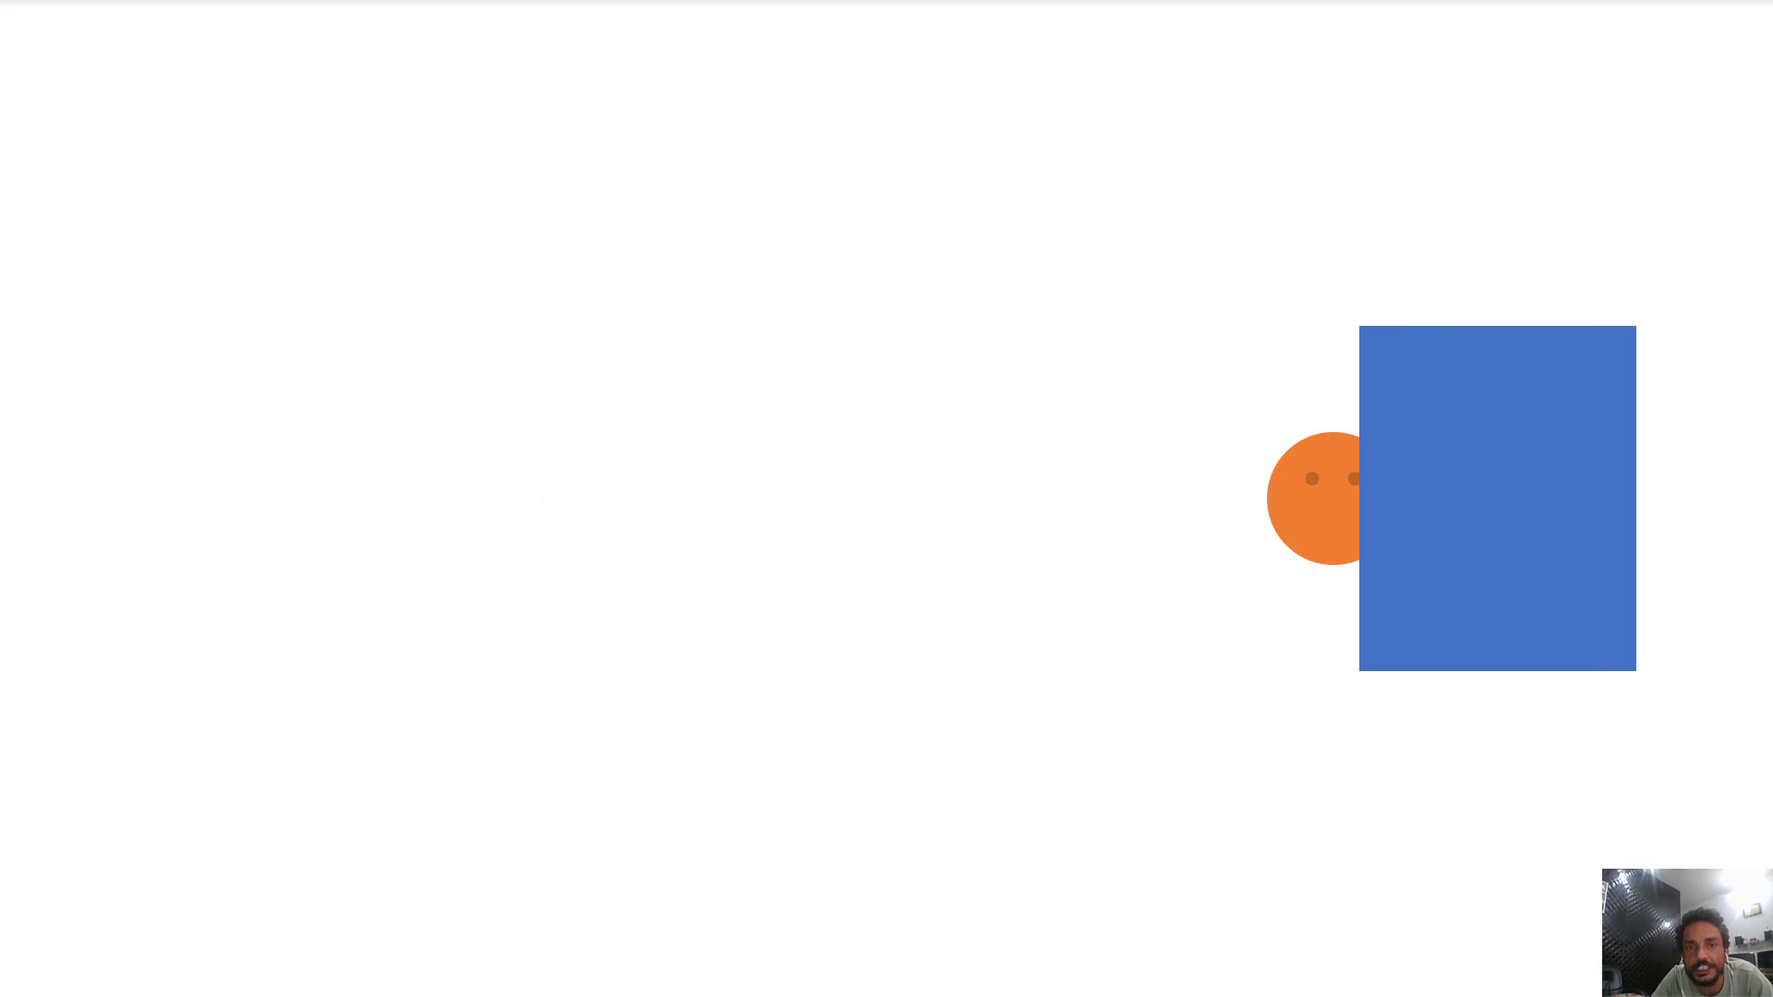
key(Right)
- End the show, check slide 8's orange circle stacking order, then play from slide 7
key(Escape)
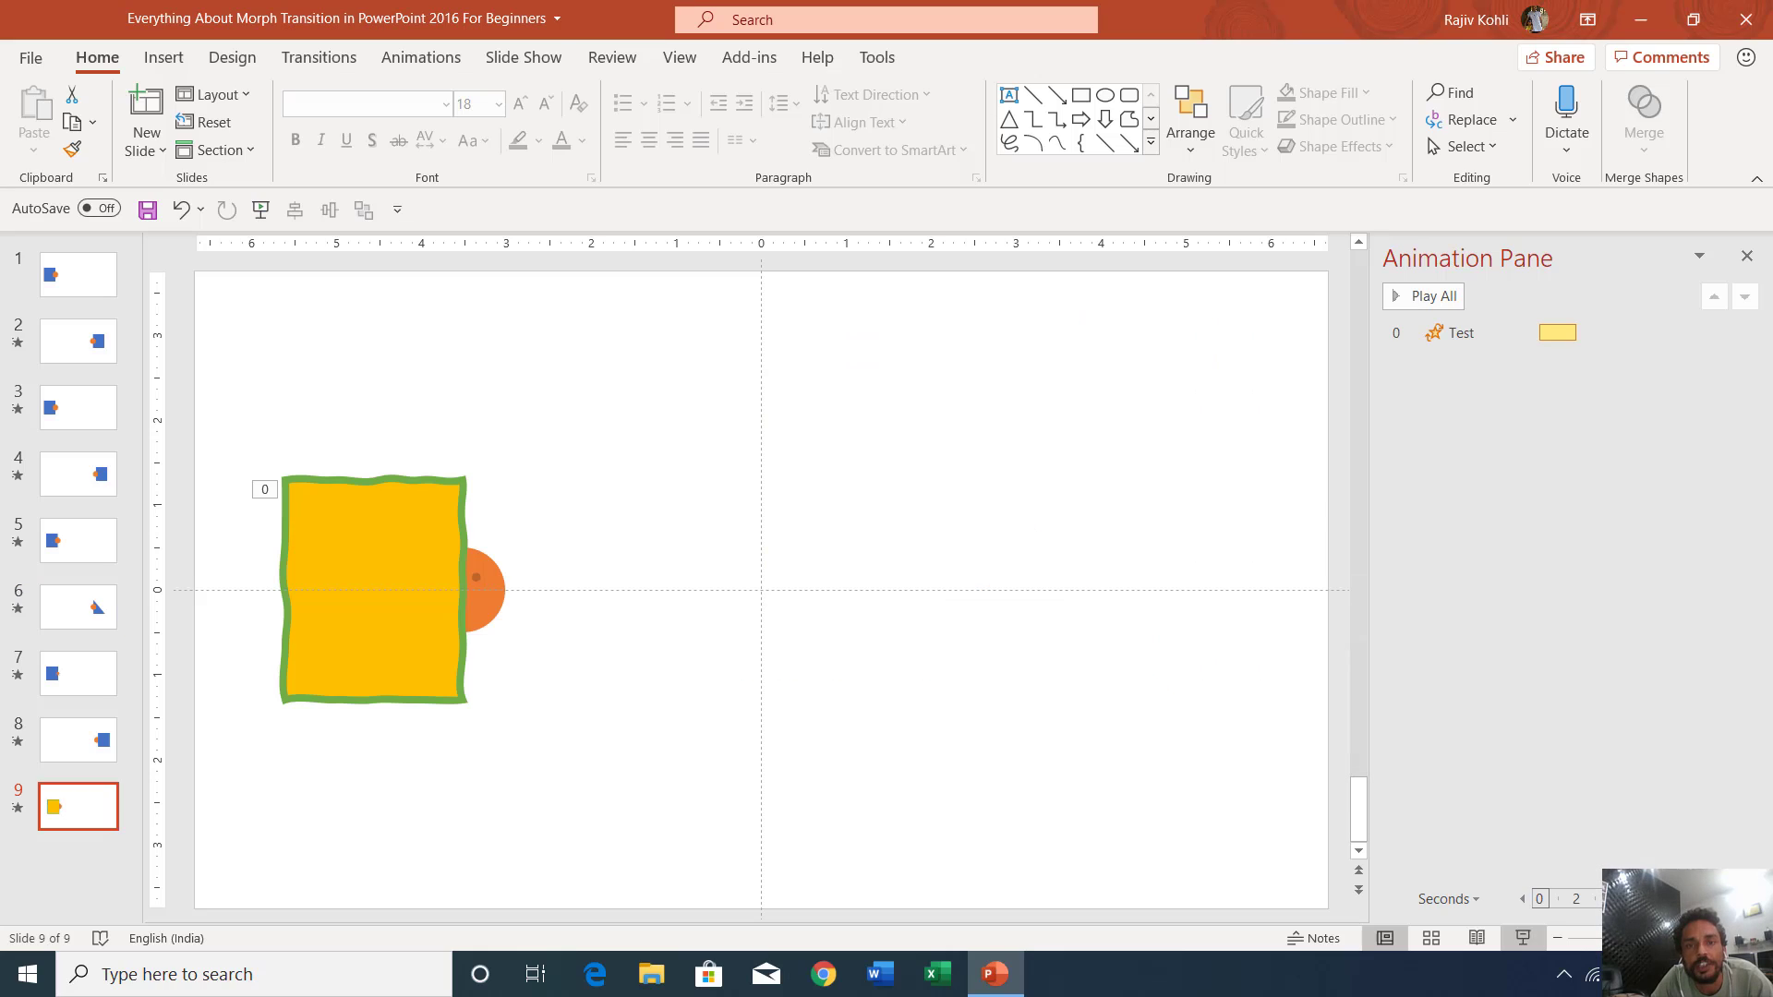
click(85, 679)
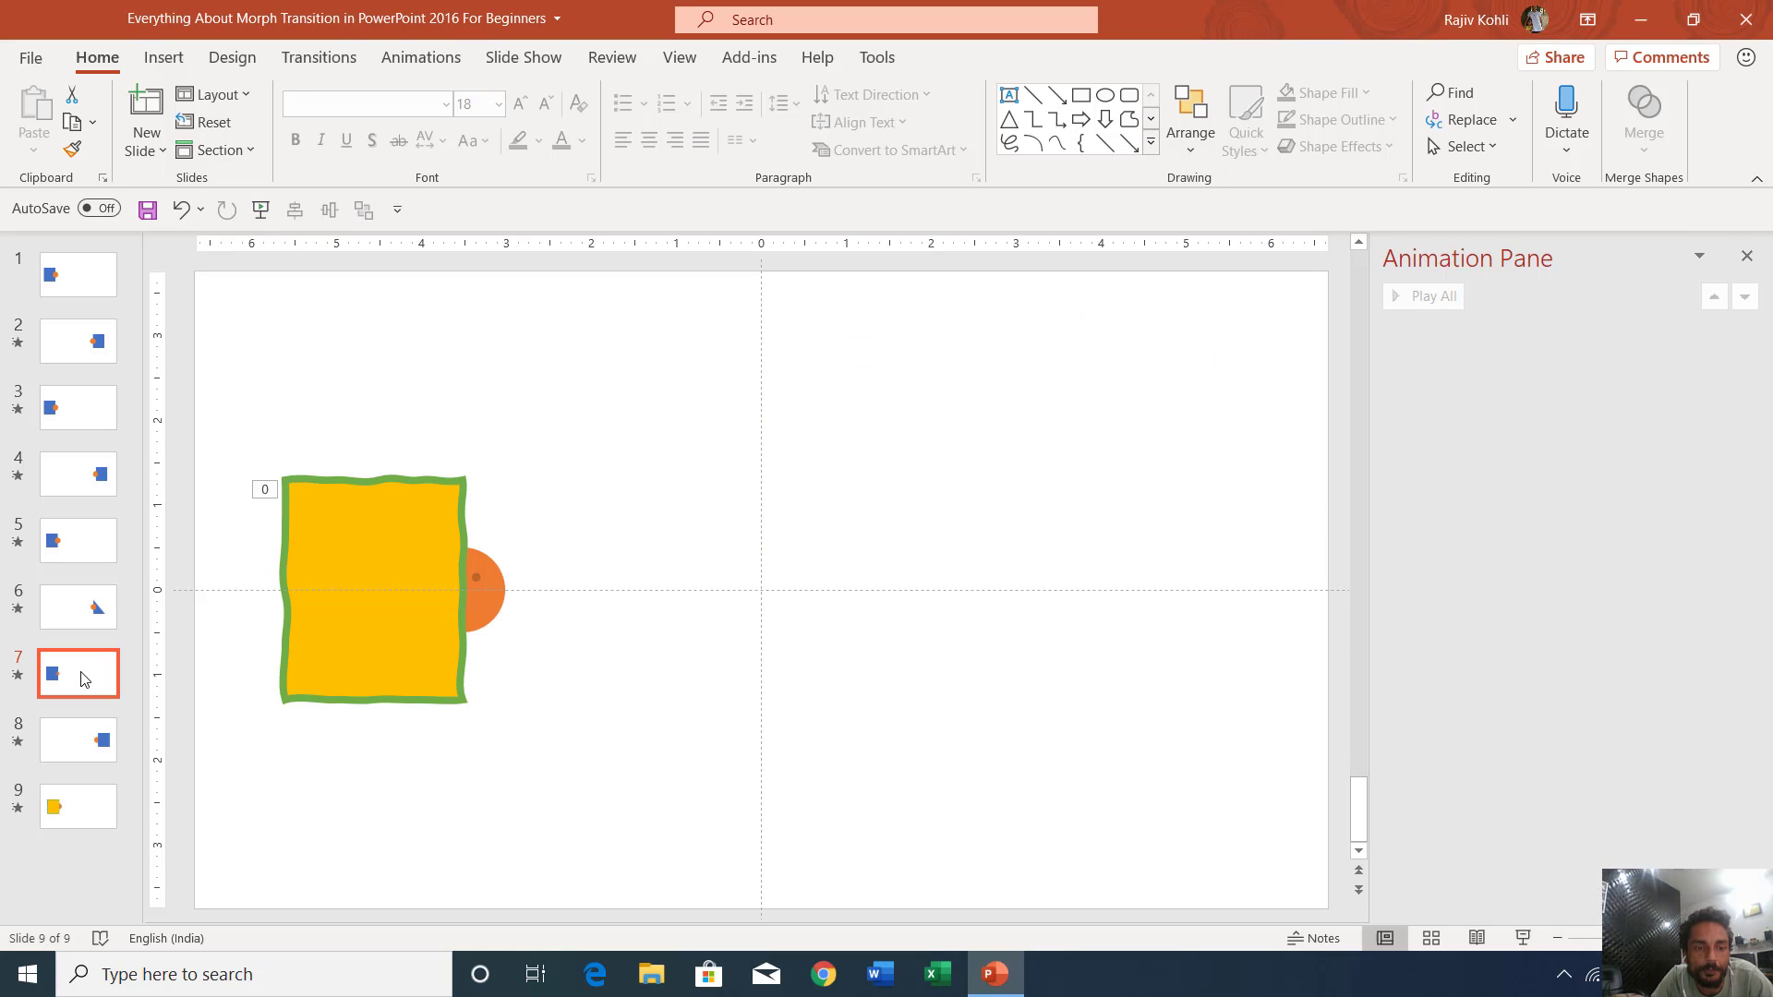
click(83, 735)
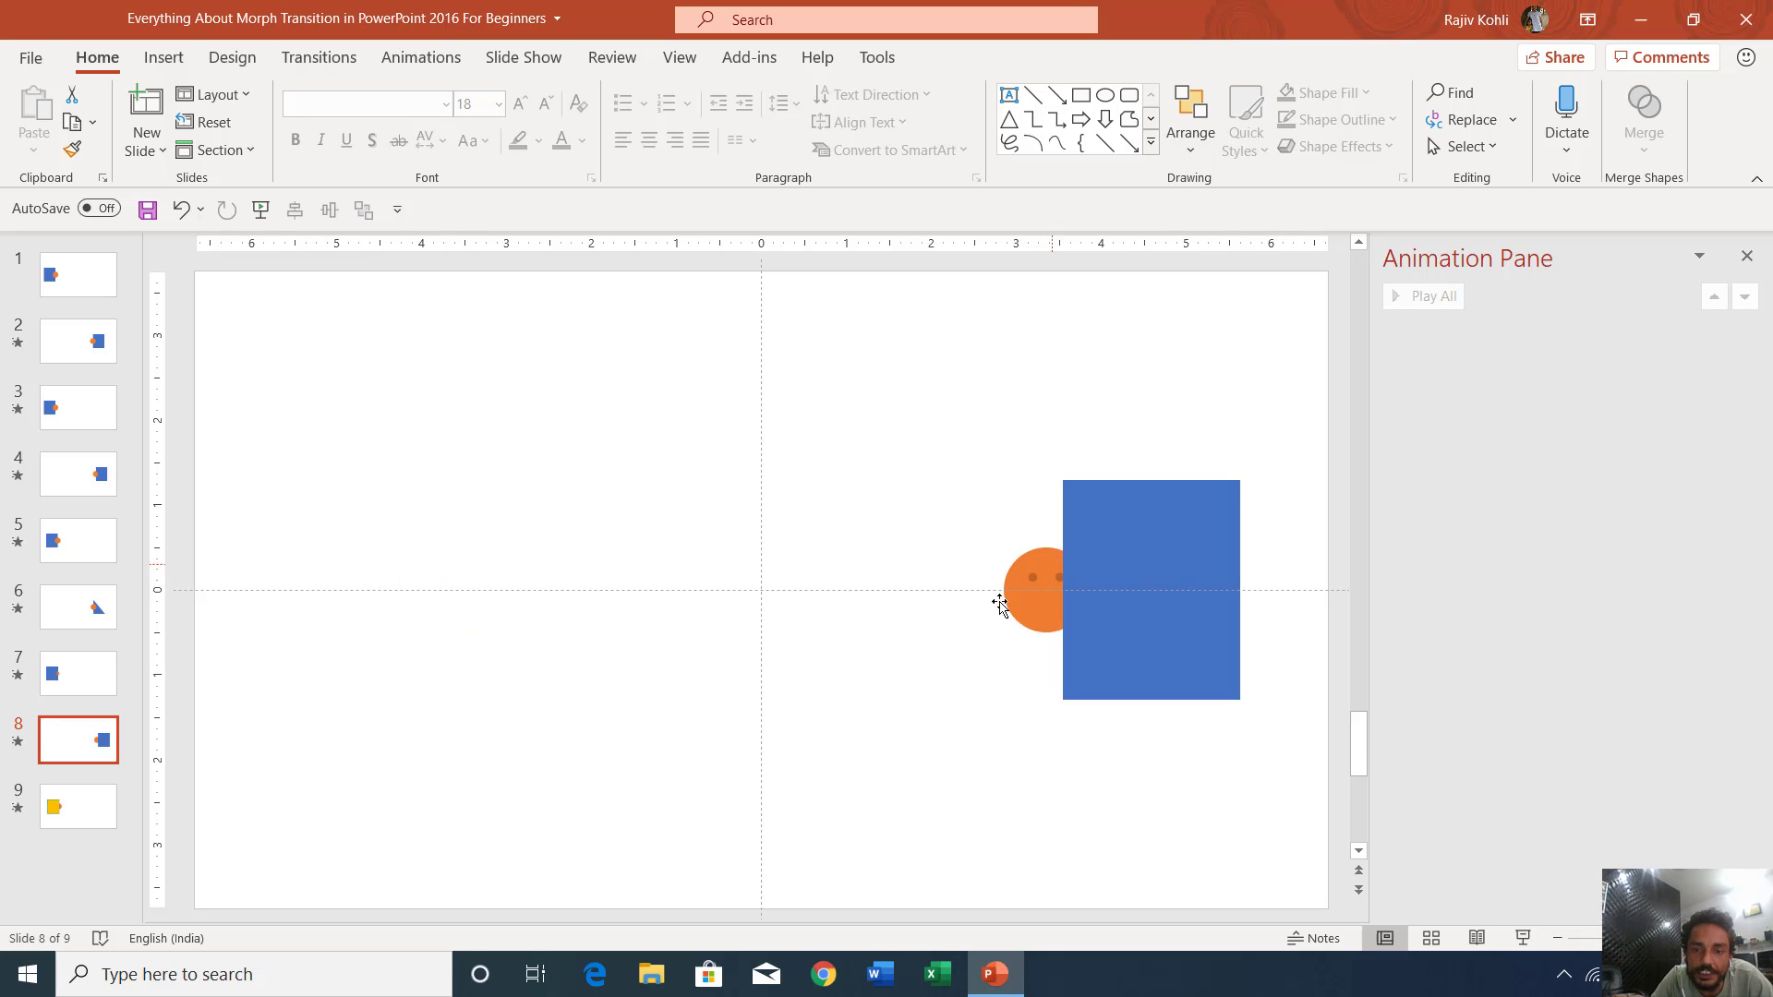
click(1022, 572)
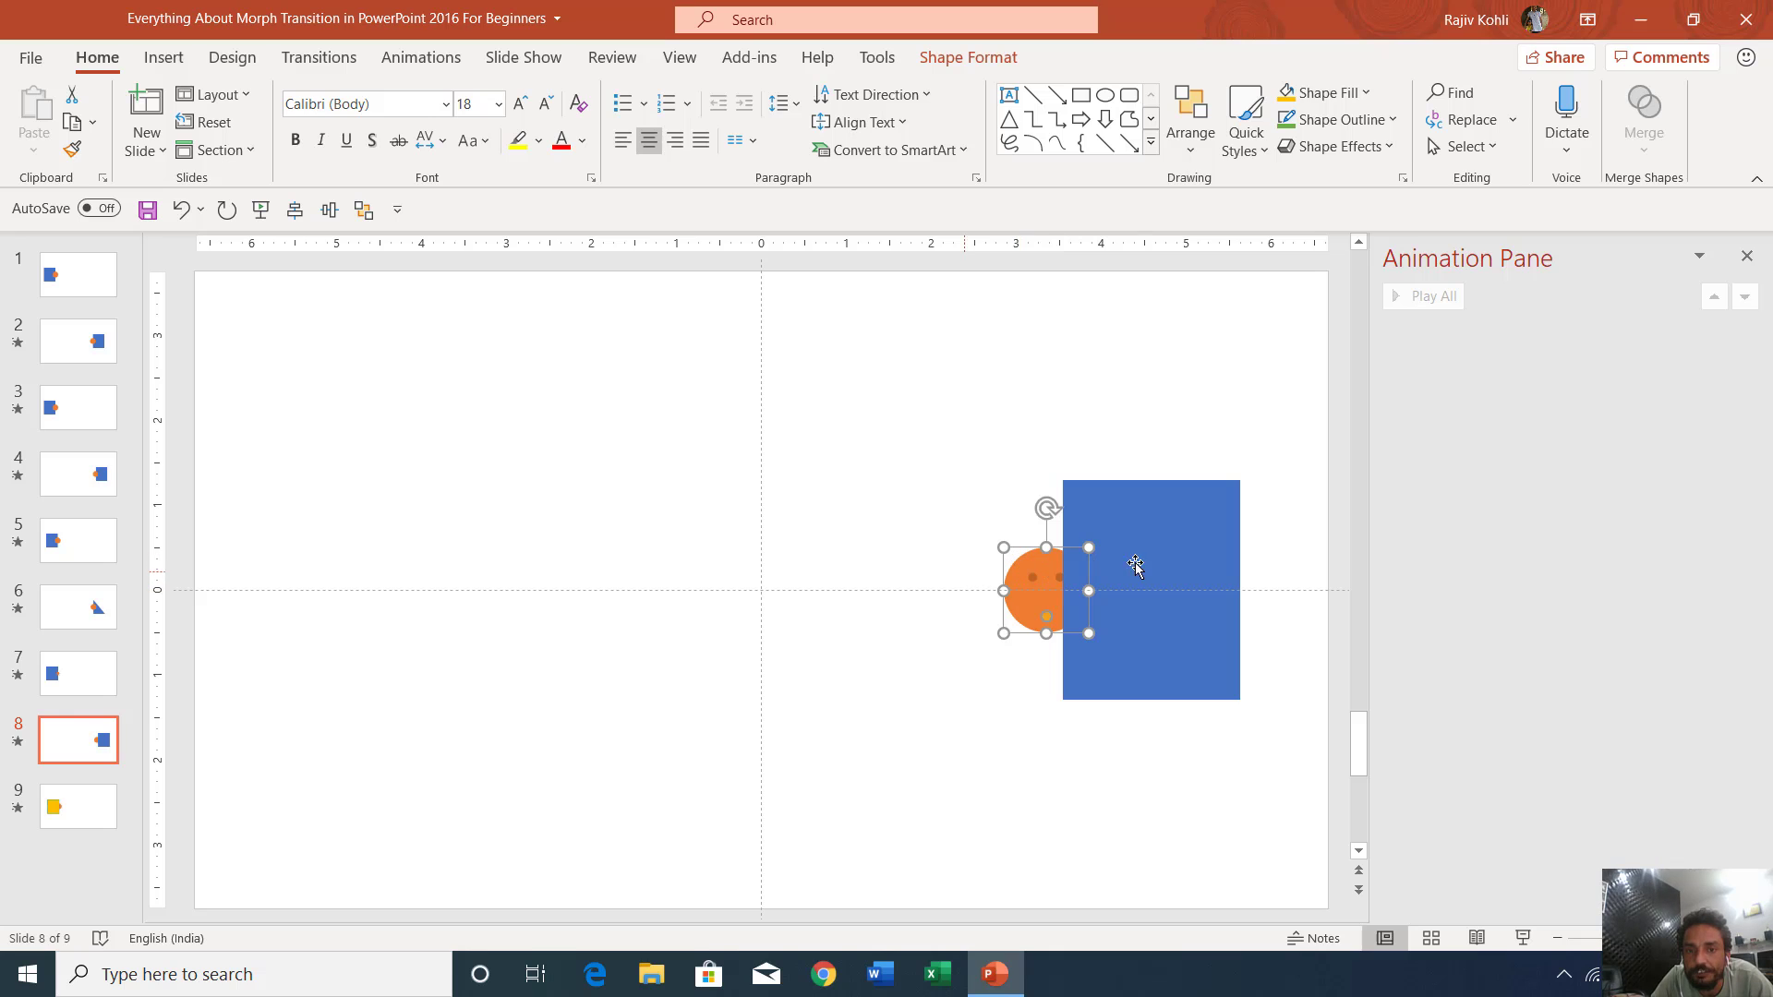
click(988, 53)
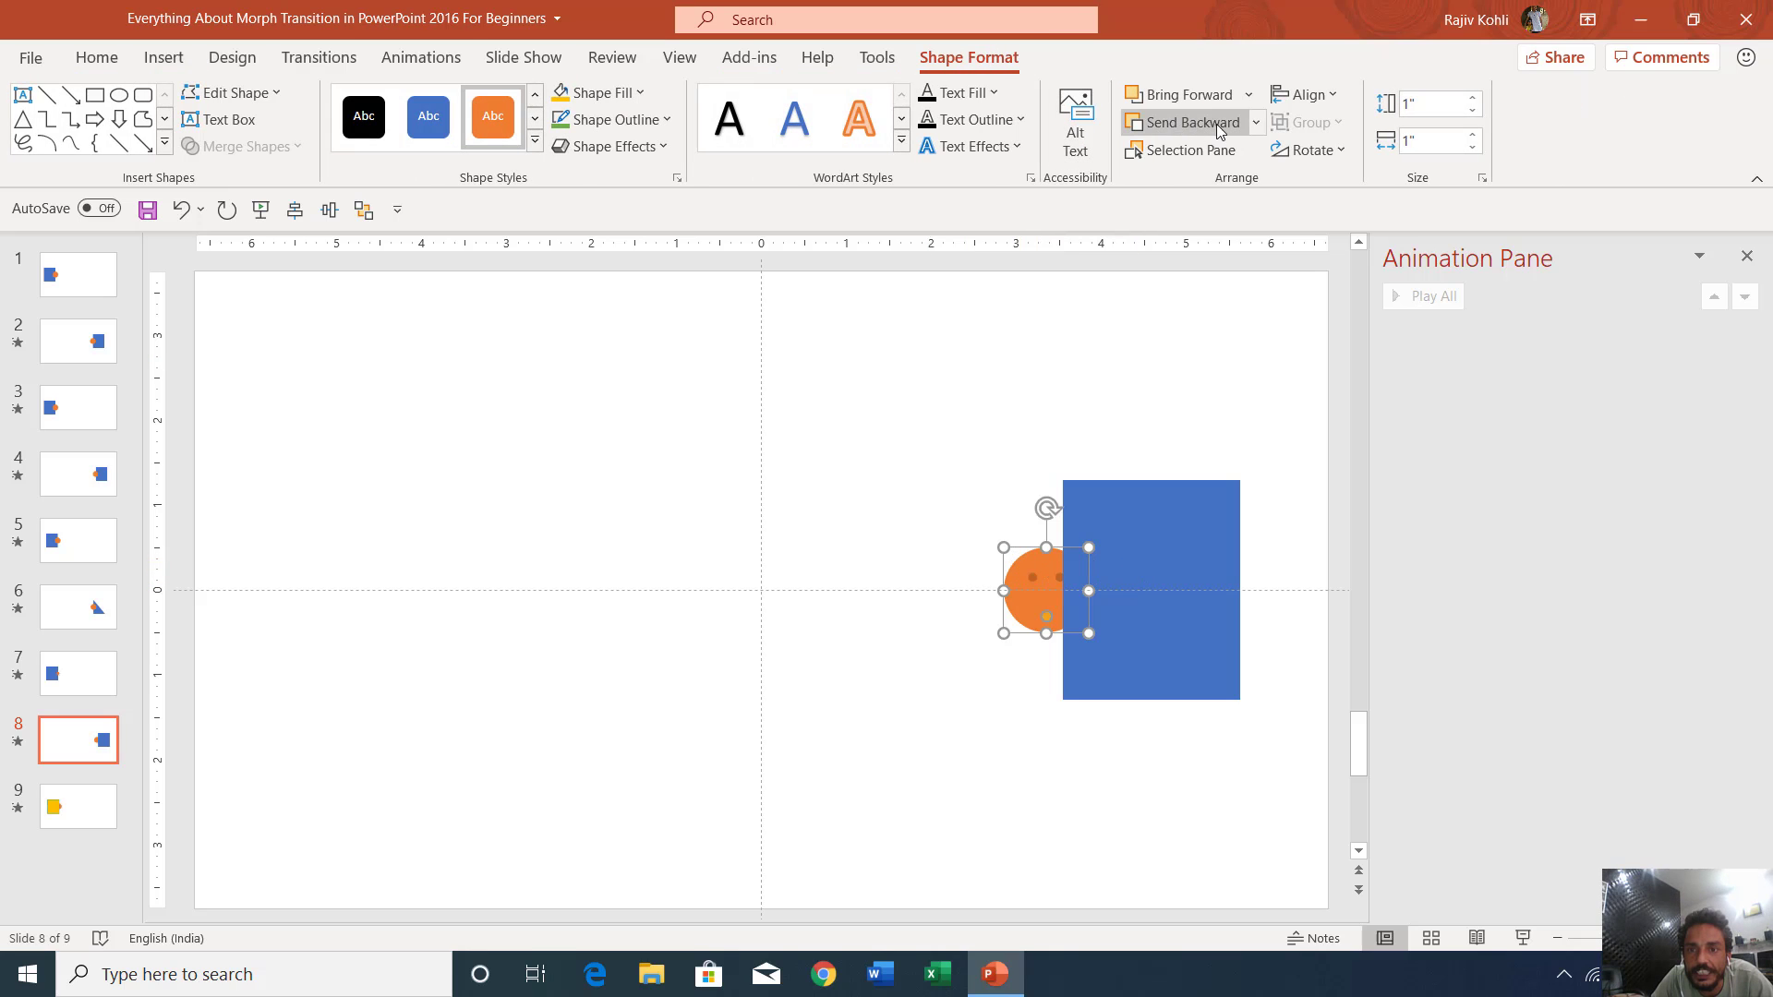
click(1254, 122)
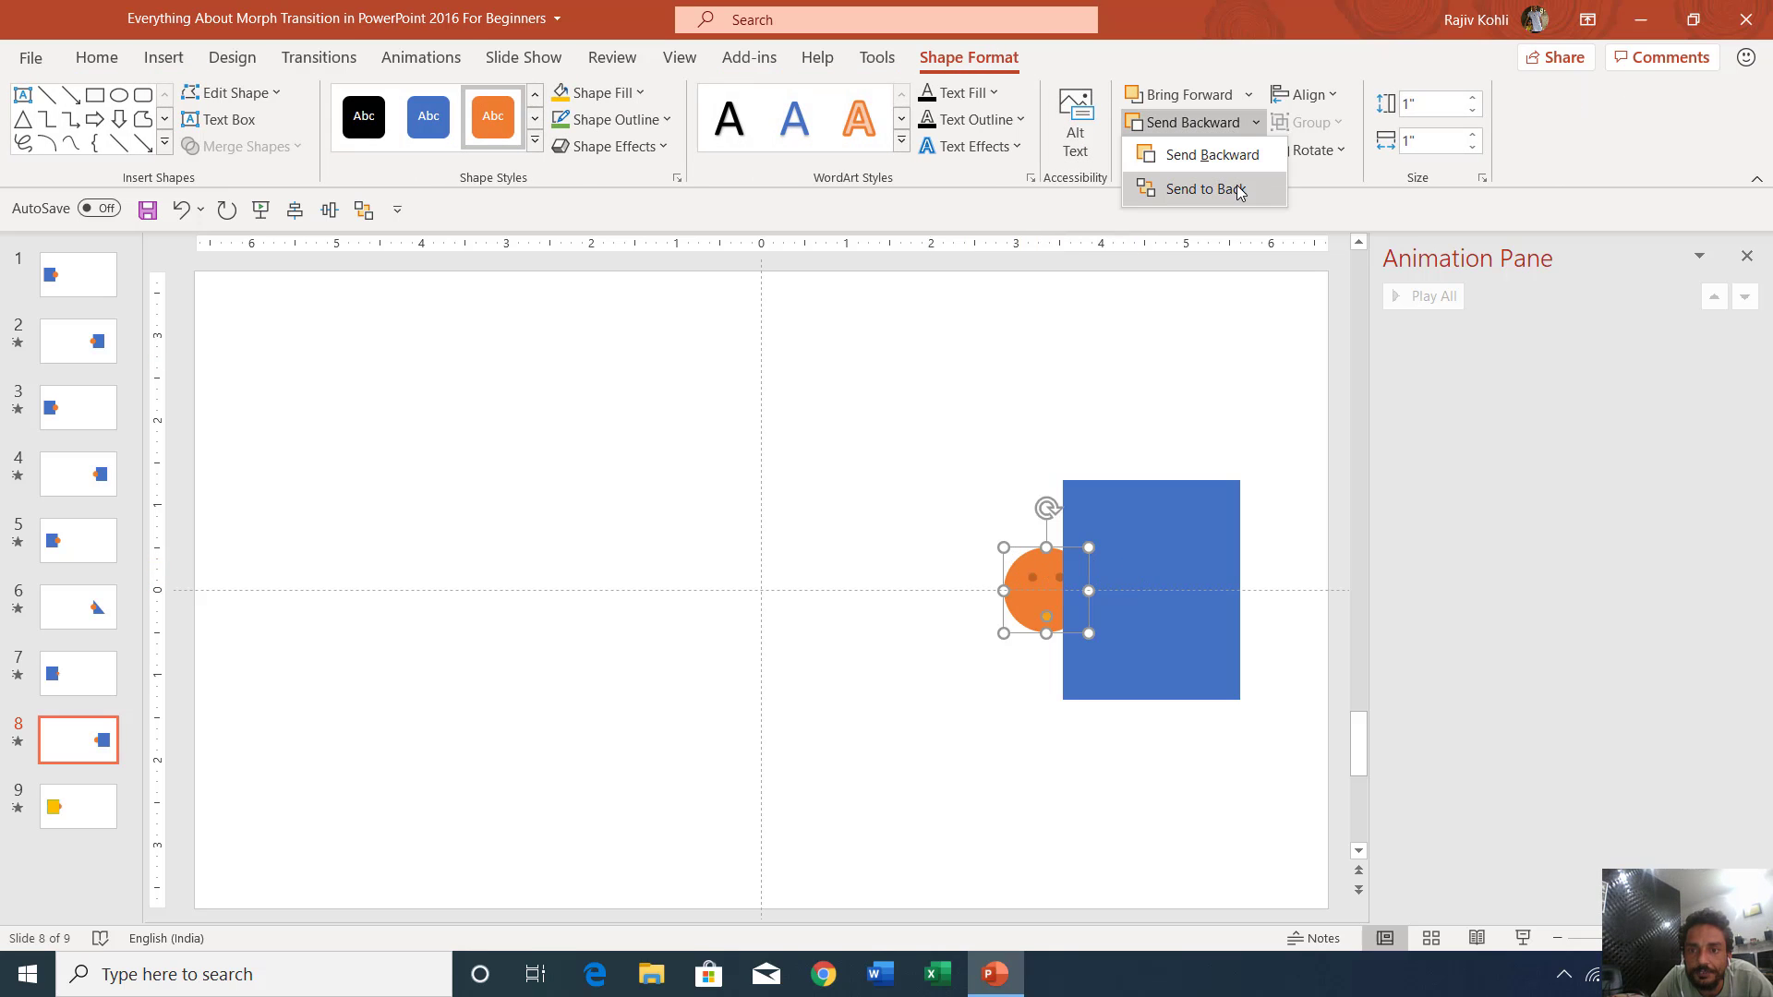
click(84, 674)
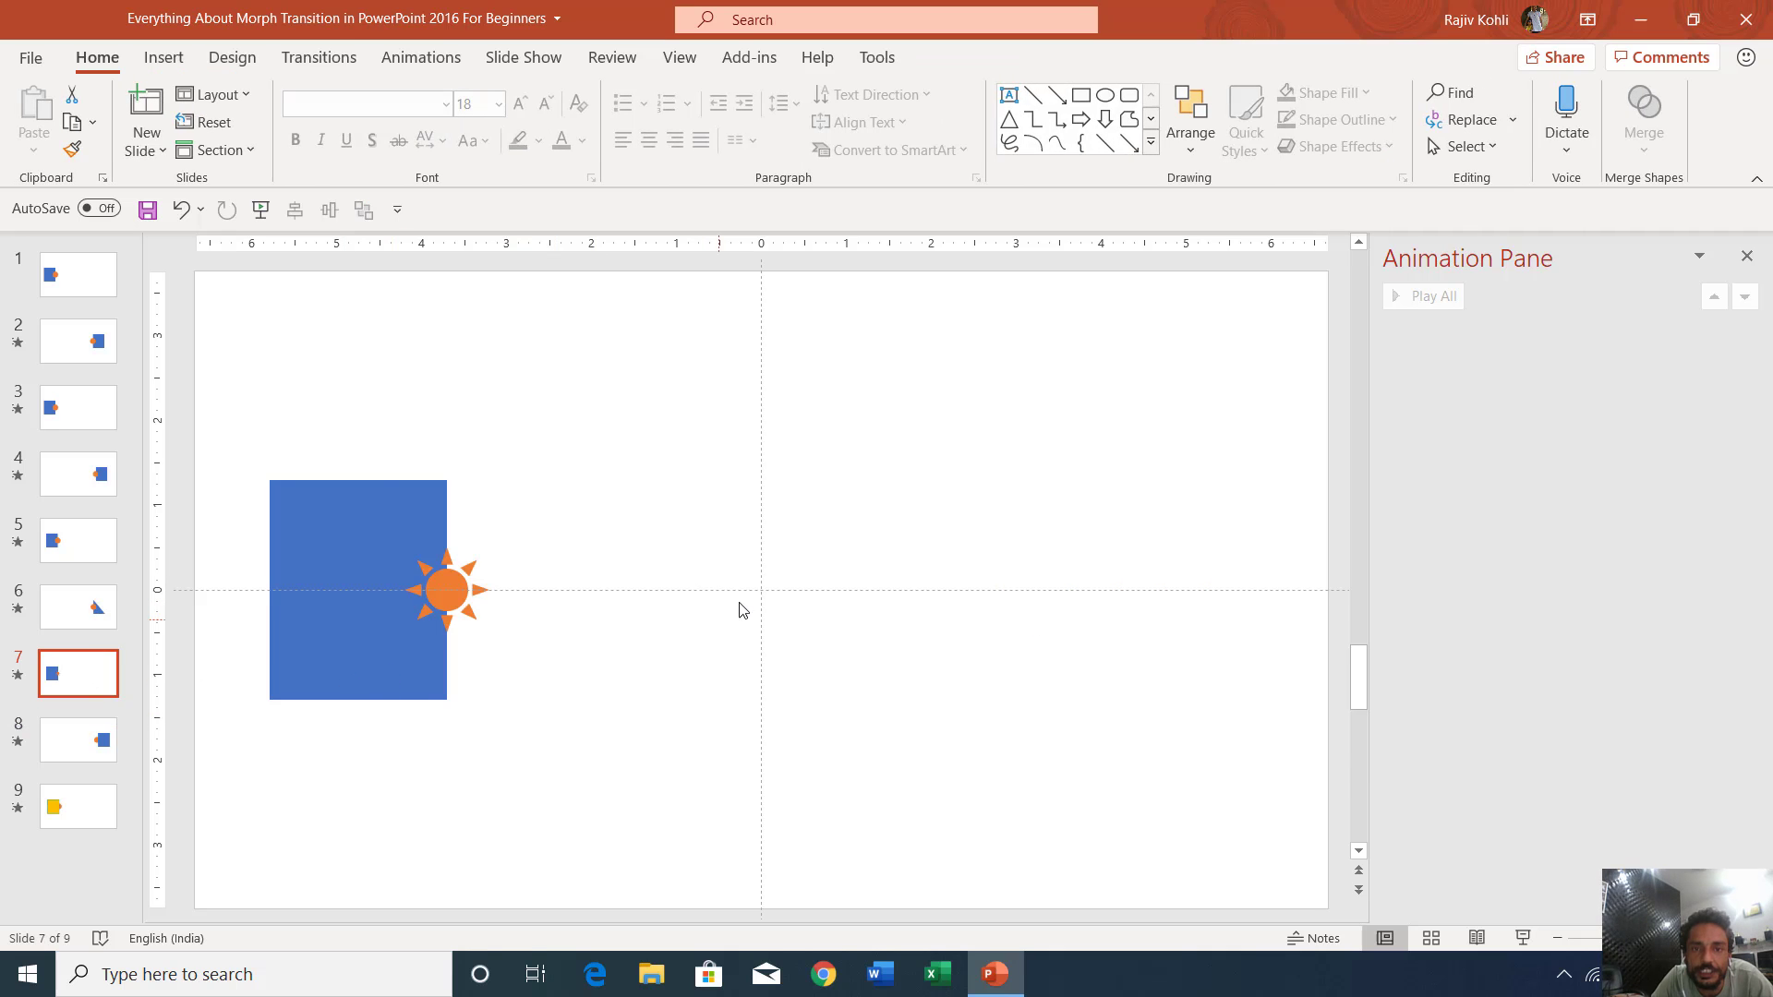
click(1522, 938)
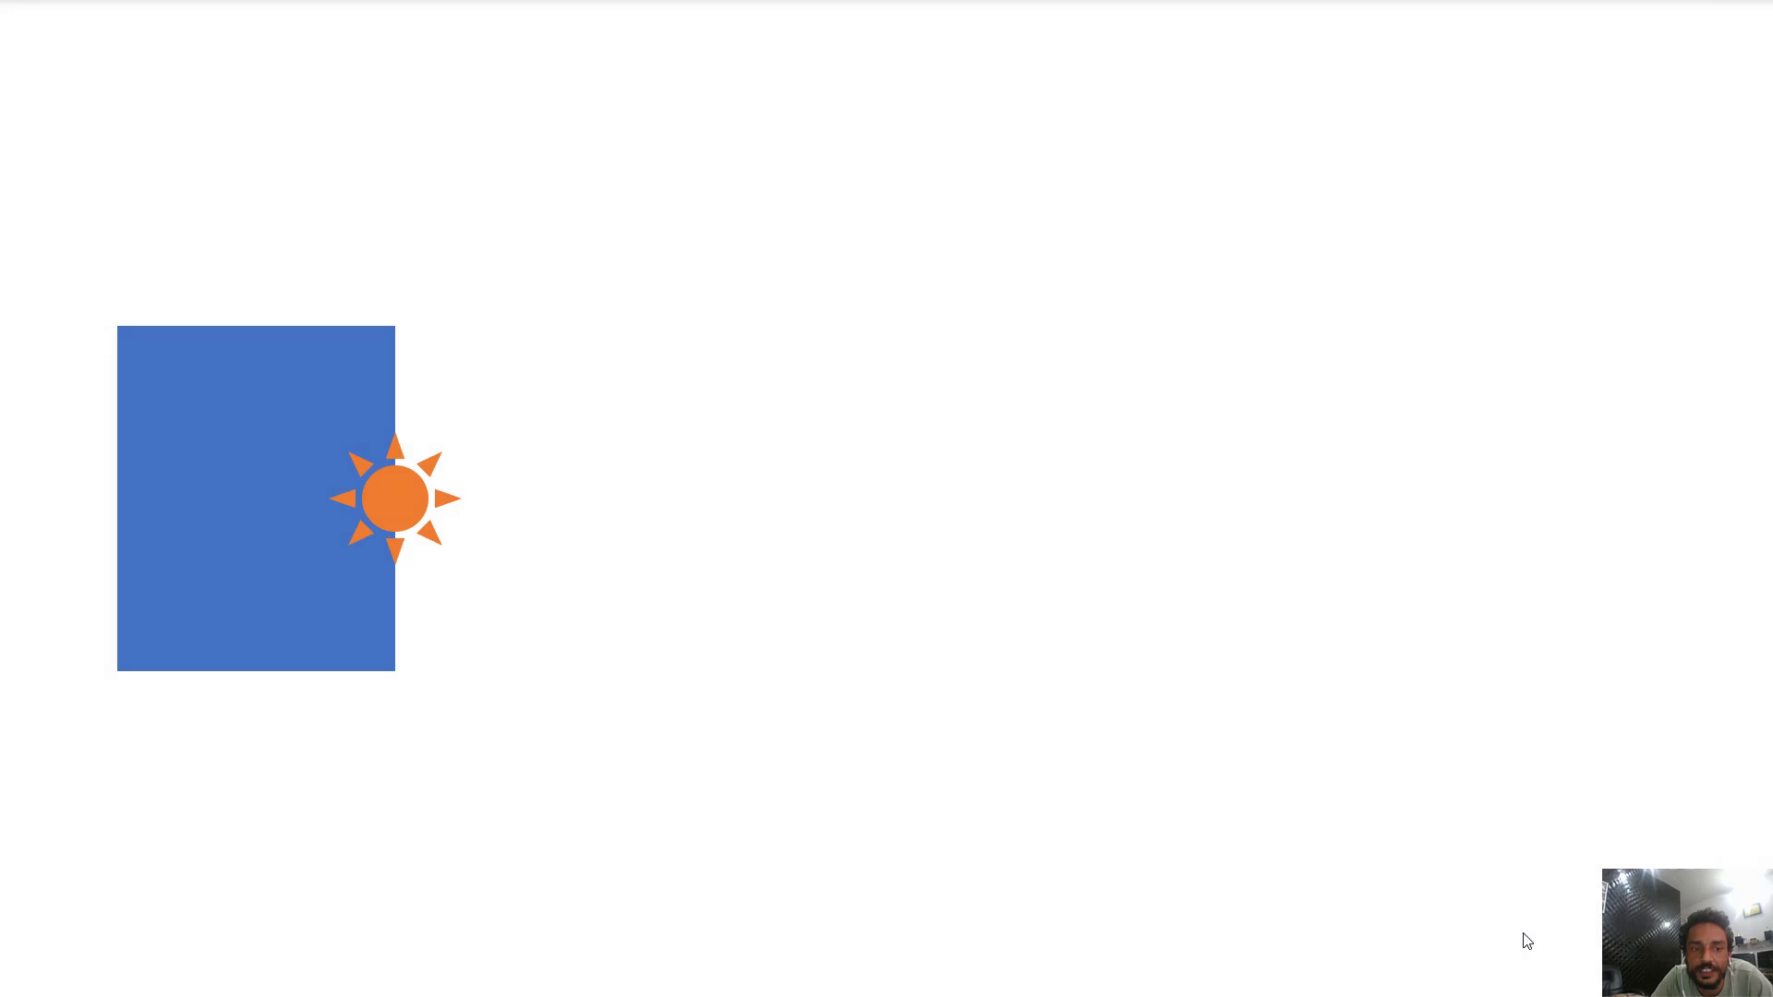
- Advance the show through slides 8 and 9 to the end and exit to editing
click(1526, 939)
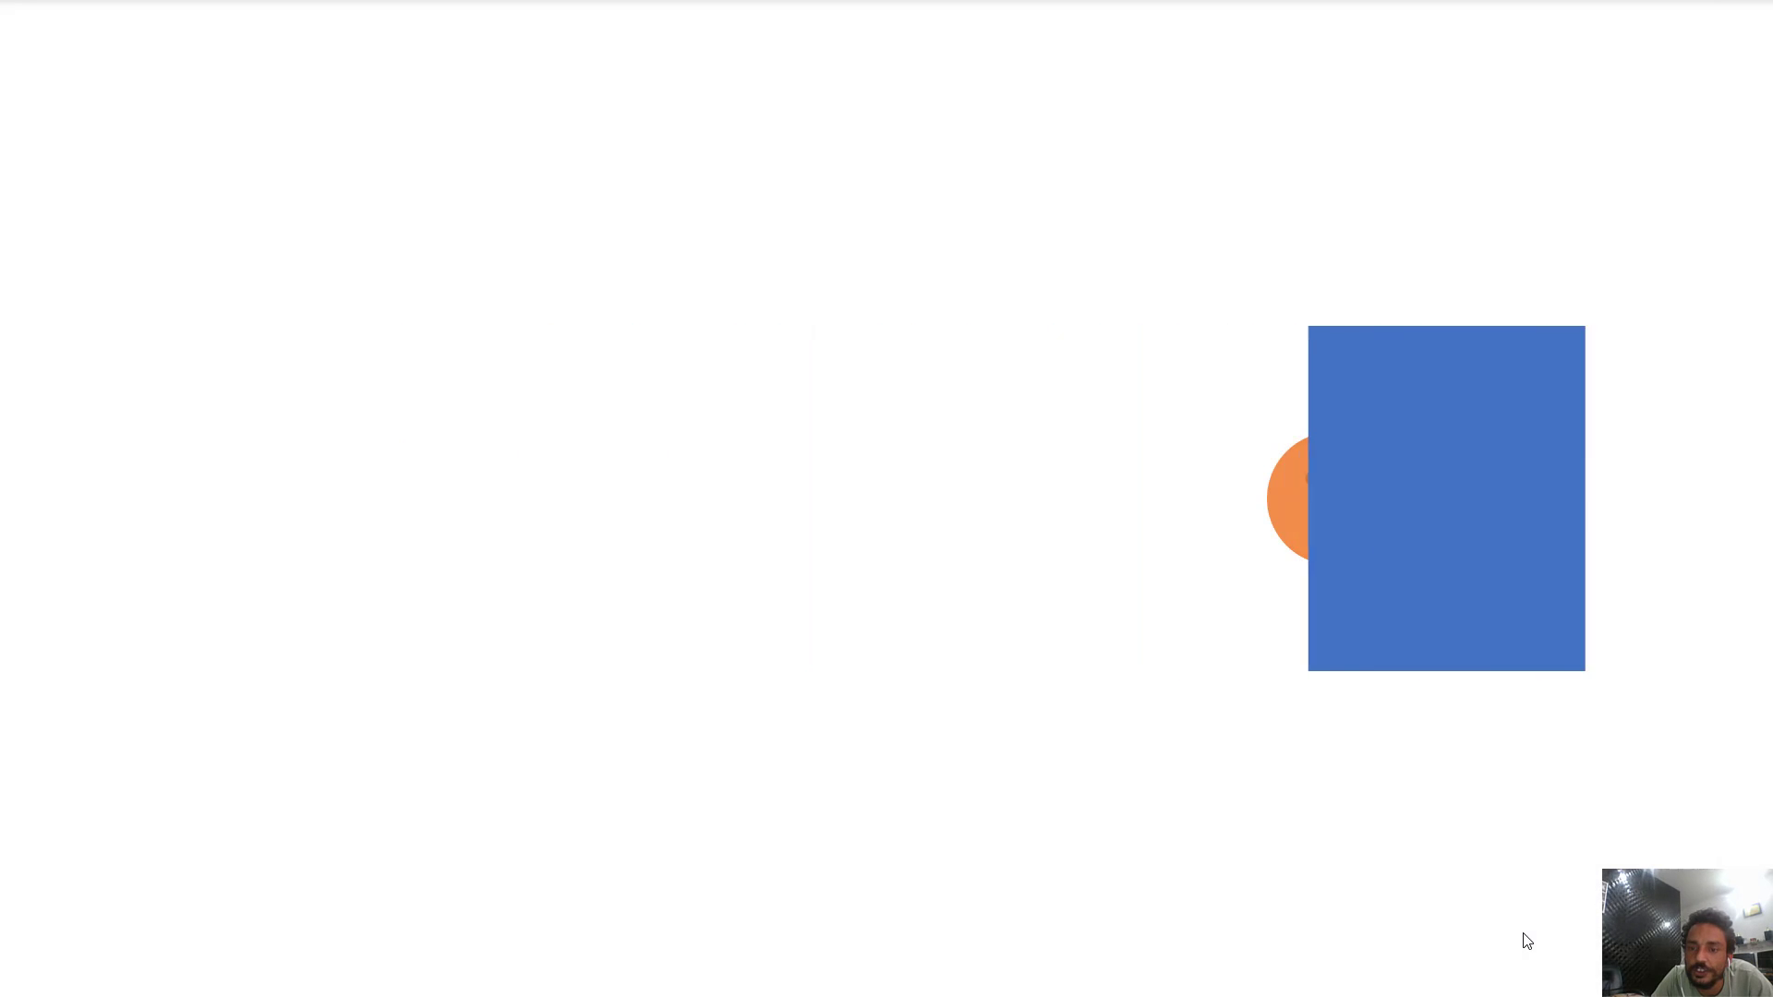
click(1526, 940)
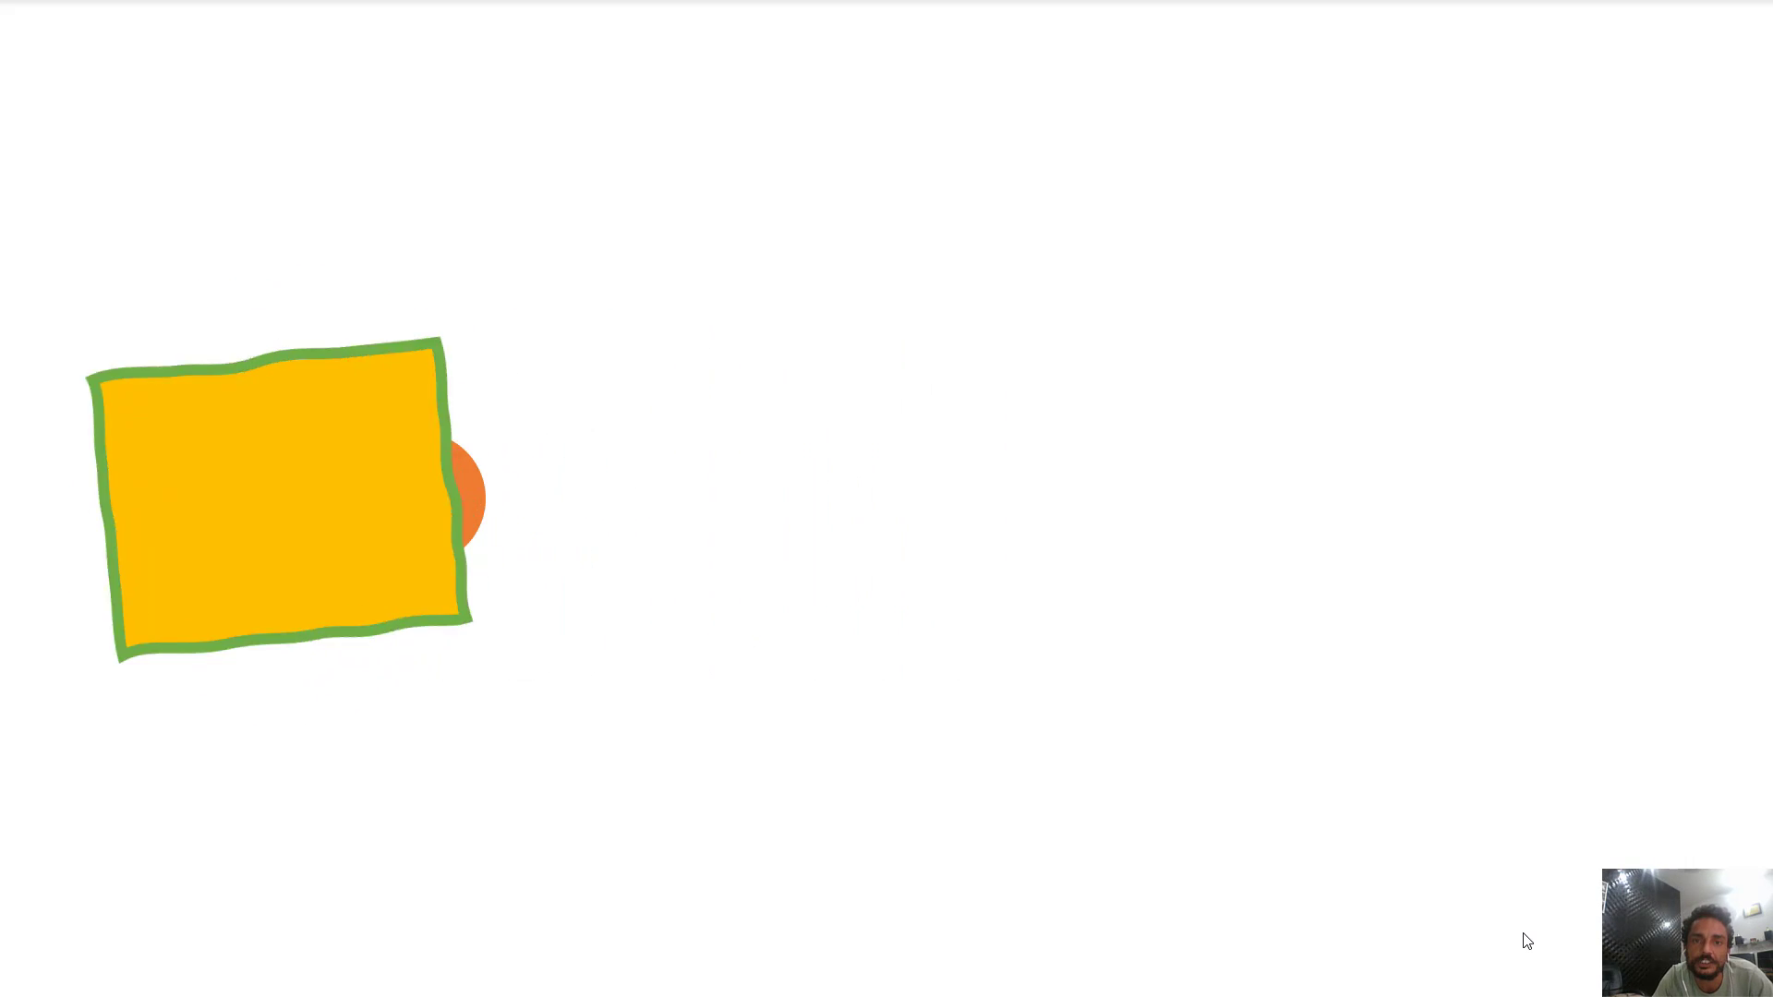
click(1526, 940)
click(1523, 938)
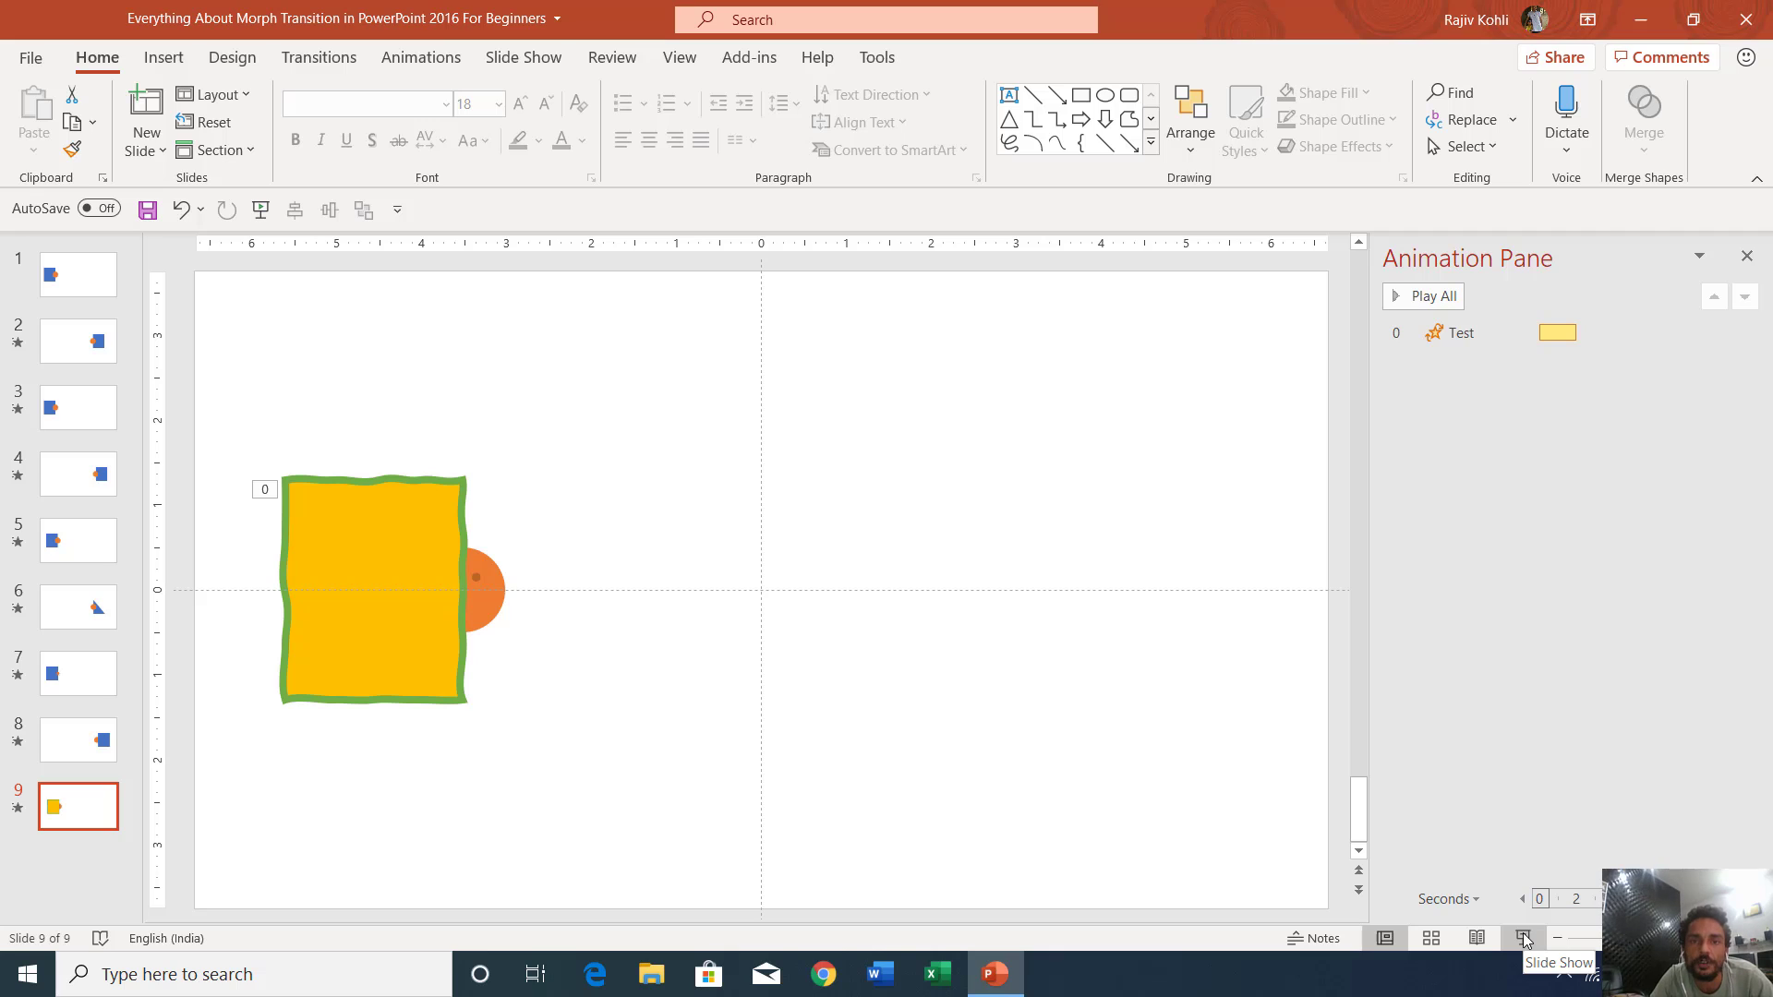
click(88, 688)
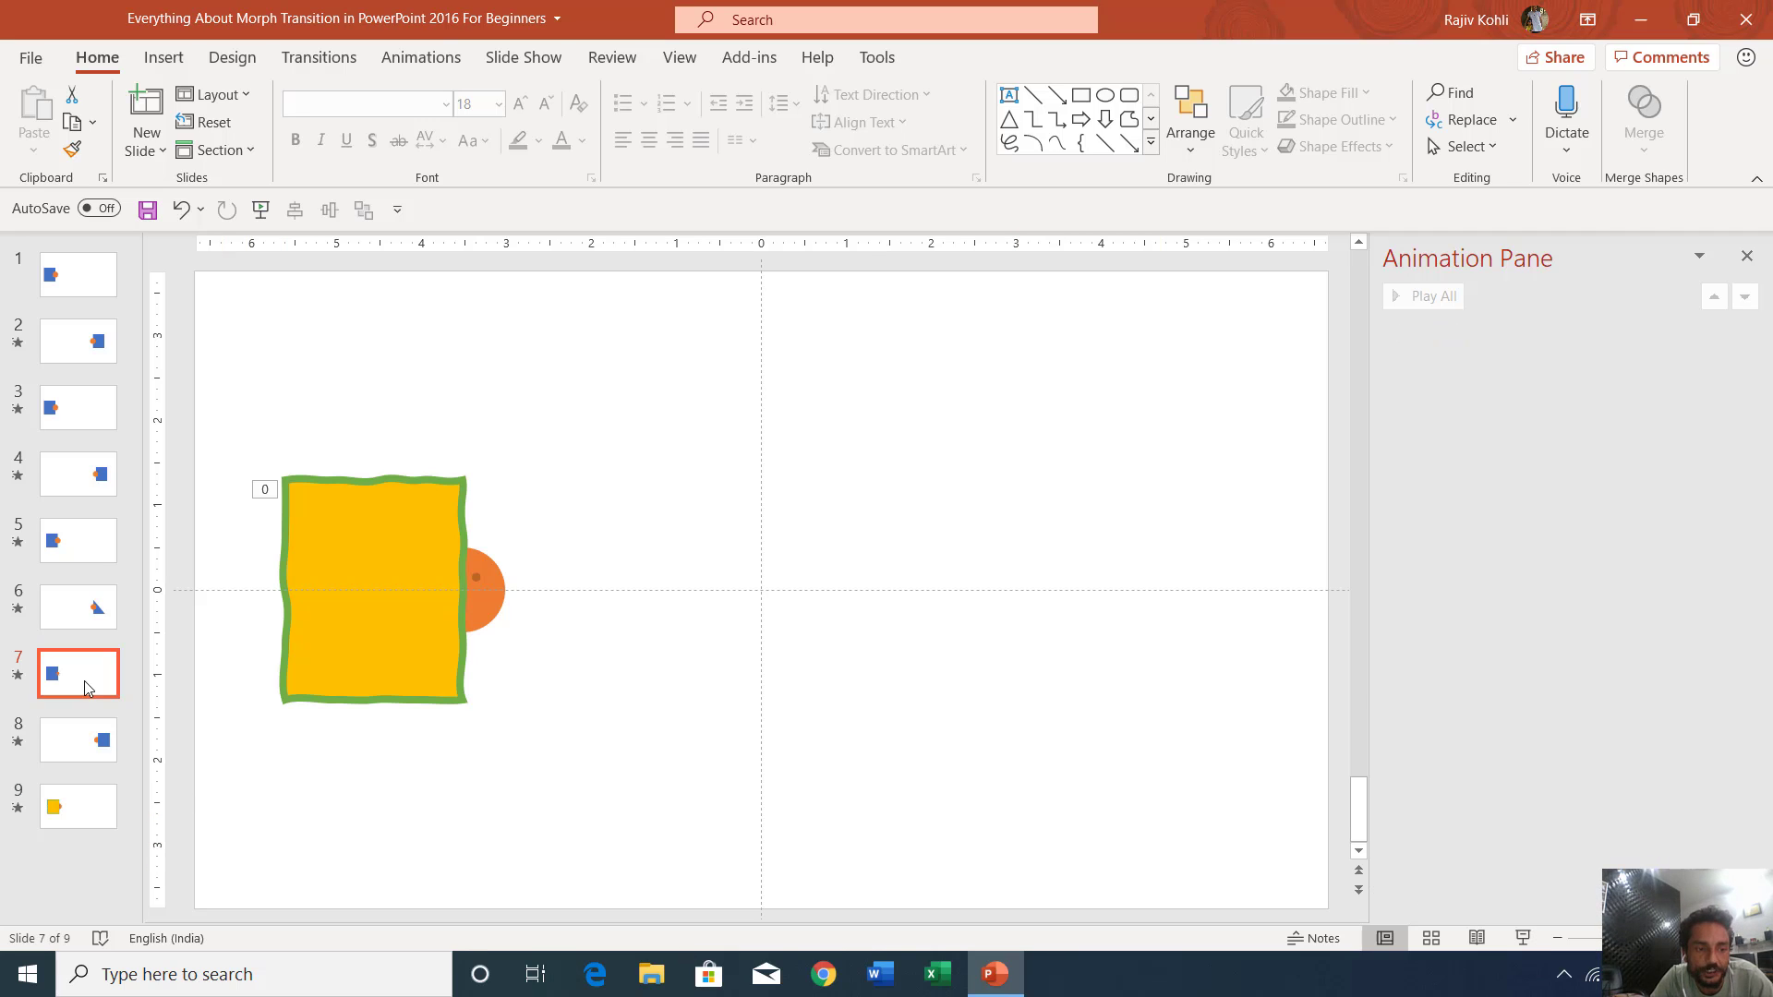
click(79, 751)
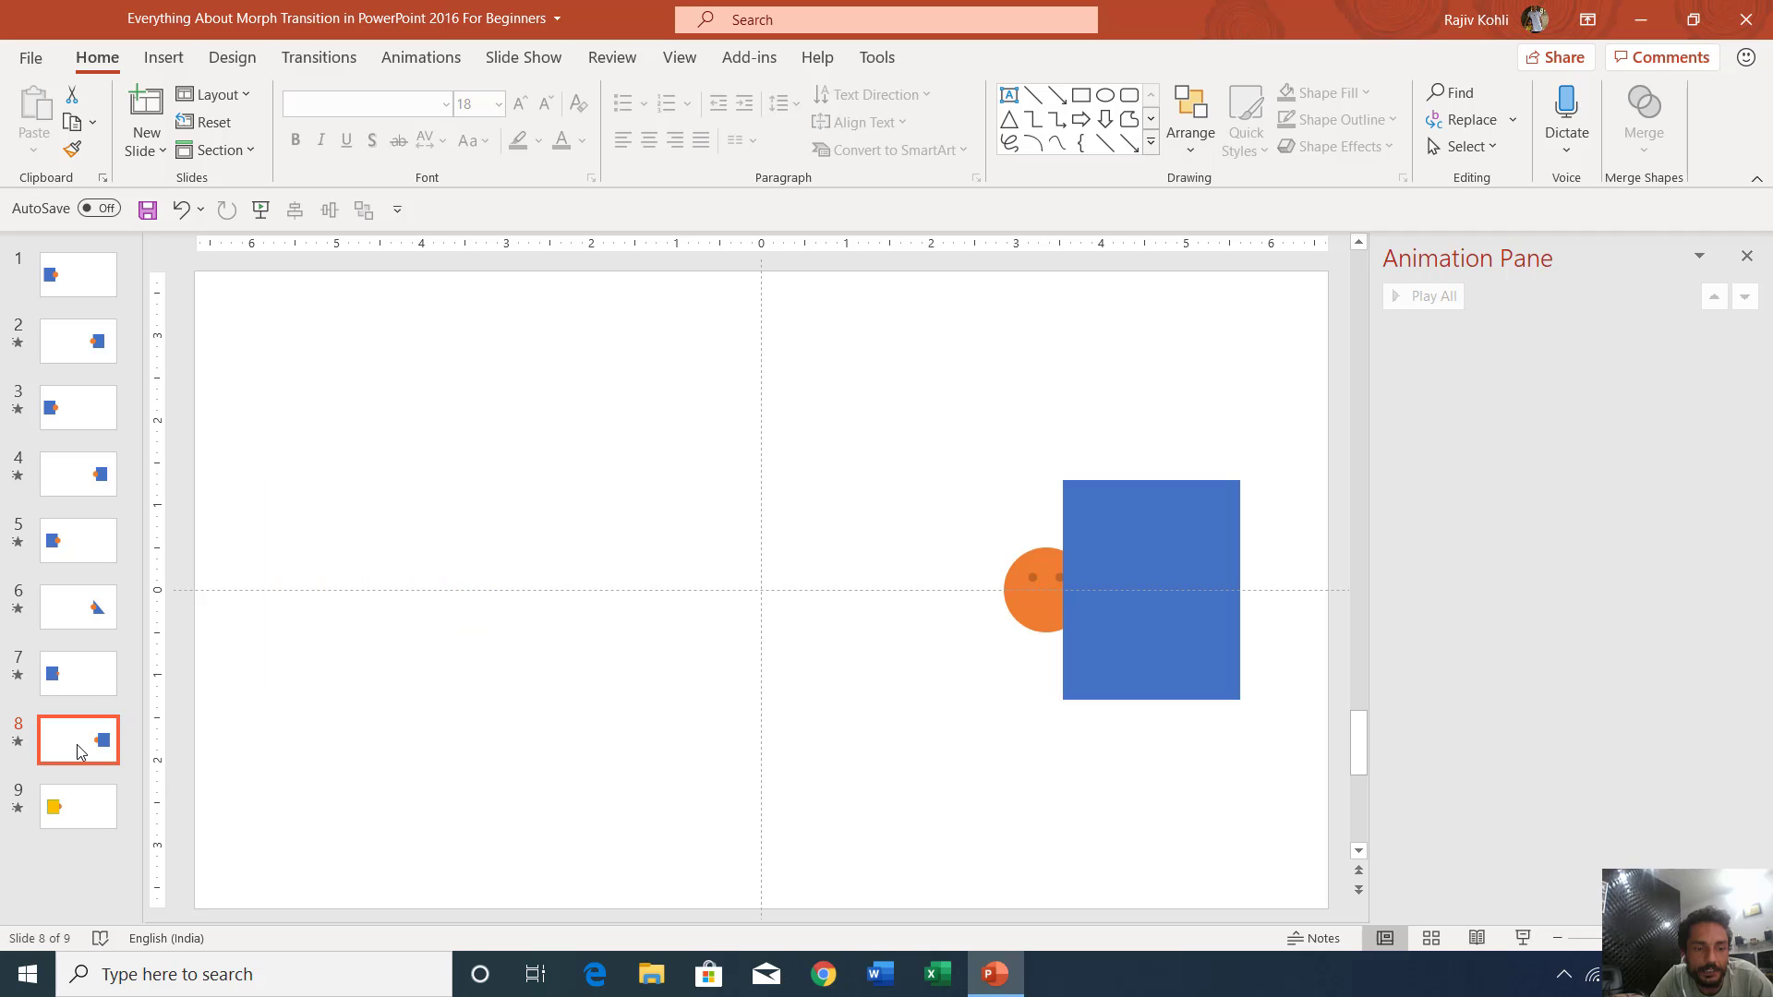
click(79, 813)
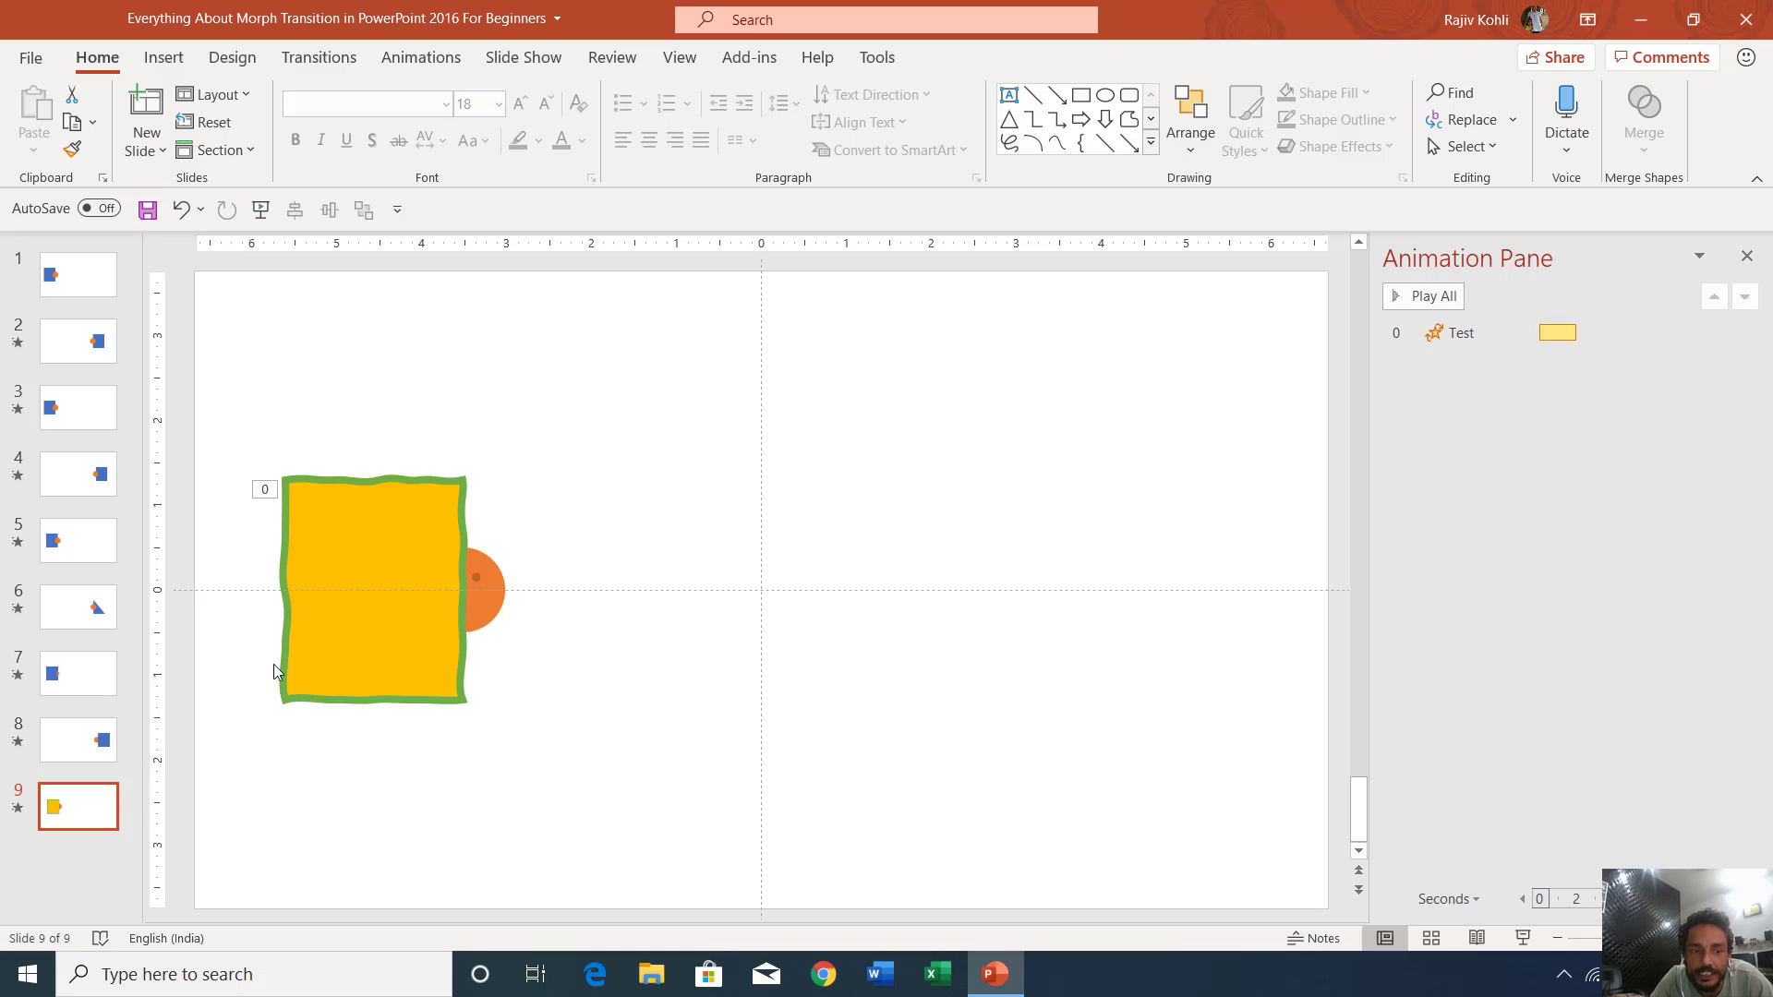
- Review the yellow square's Spin animation and slide 9's Morph timing, then open slide 8
click(412, 598)
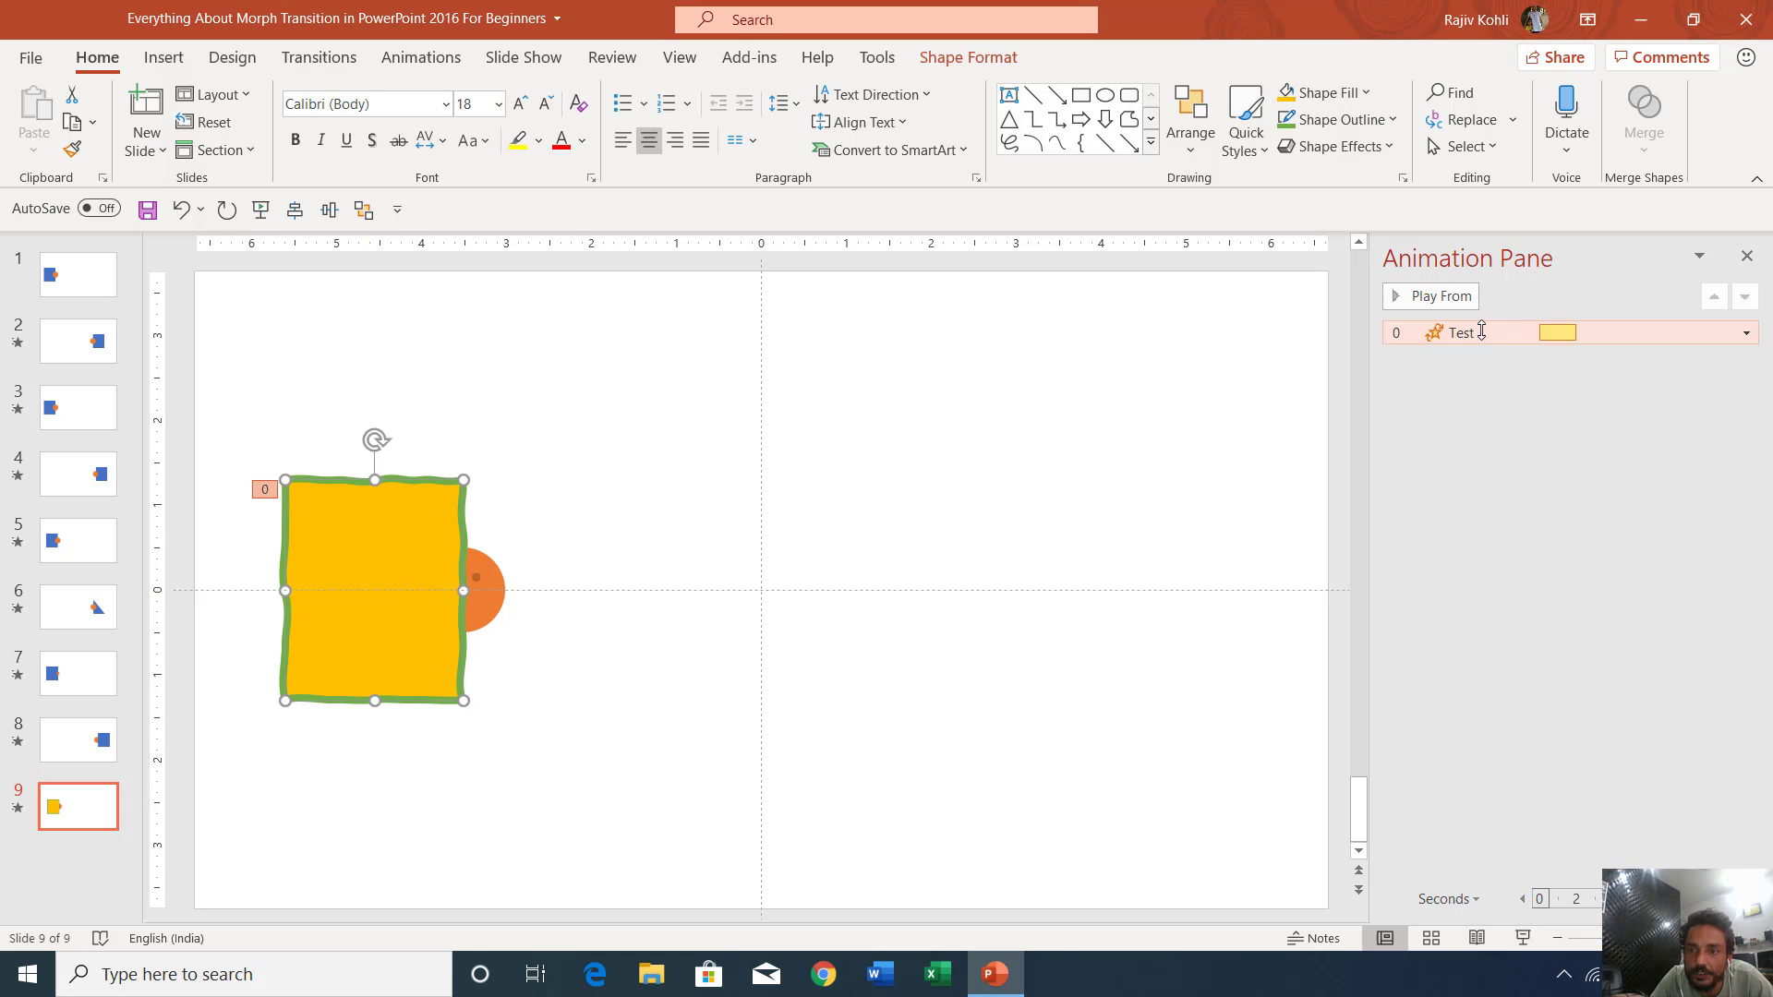
click(421, 58)
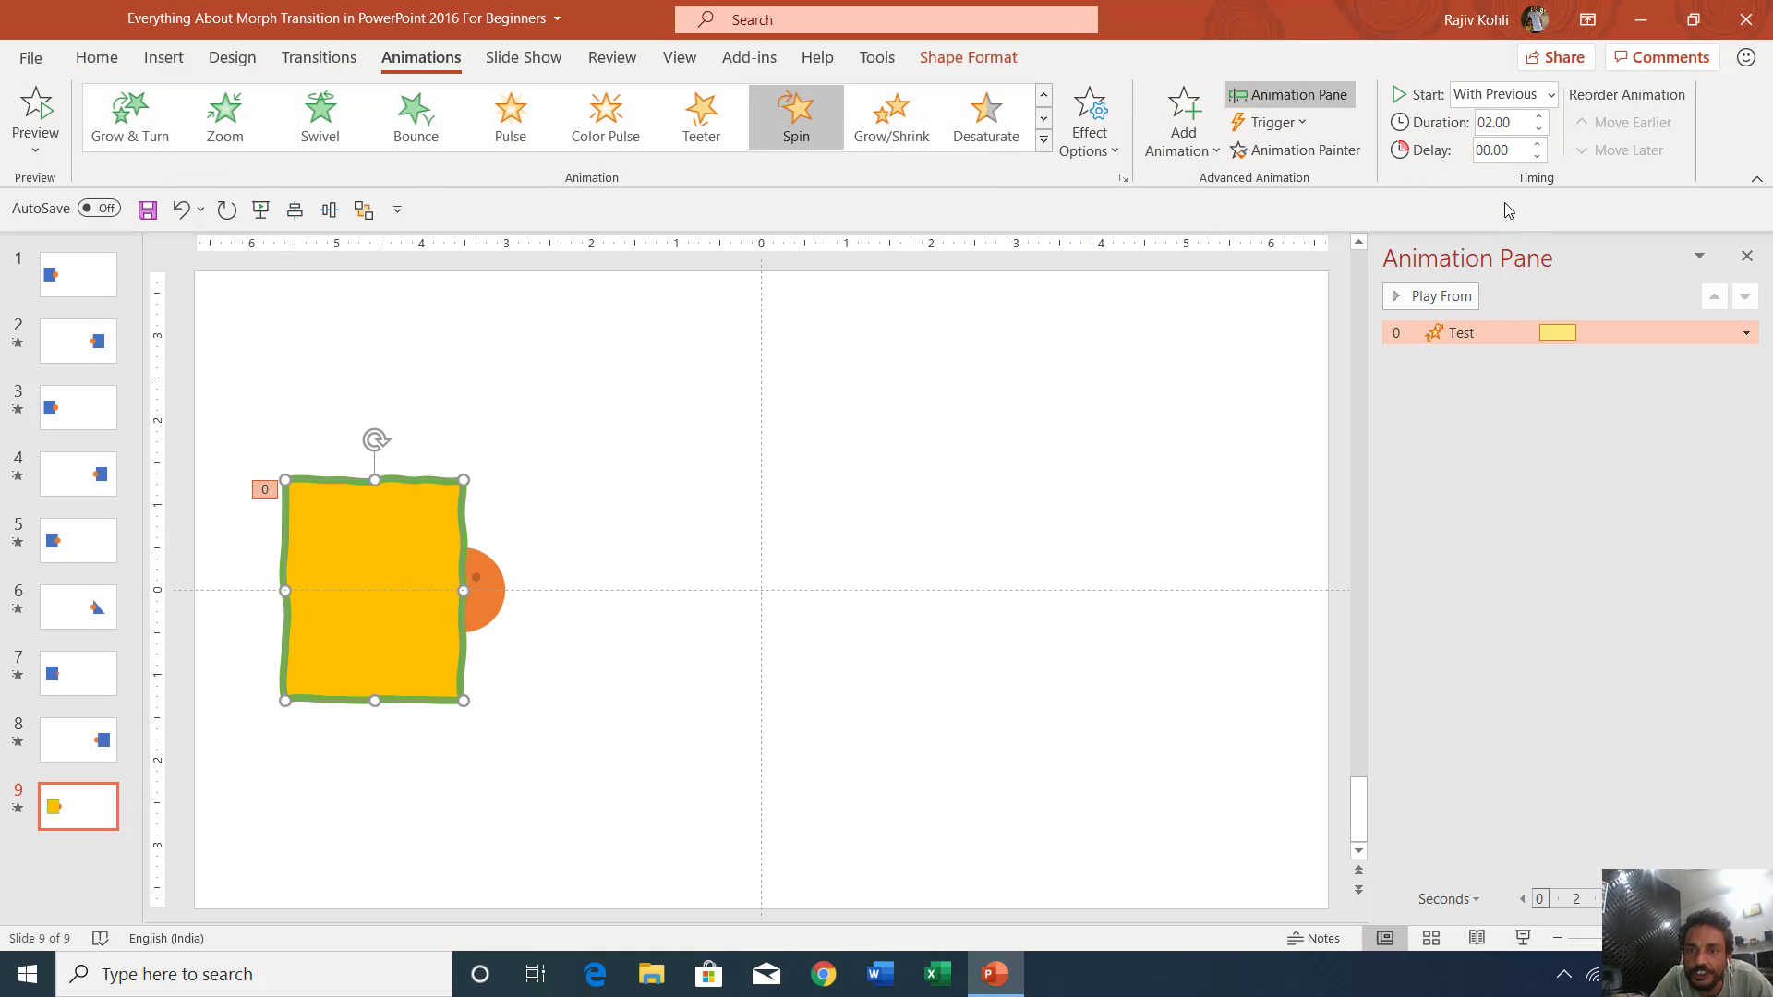
click(523, 58)
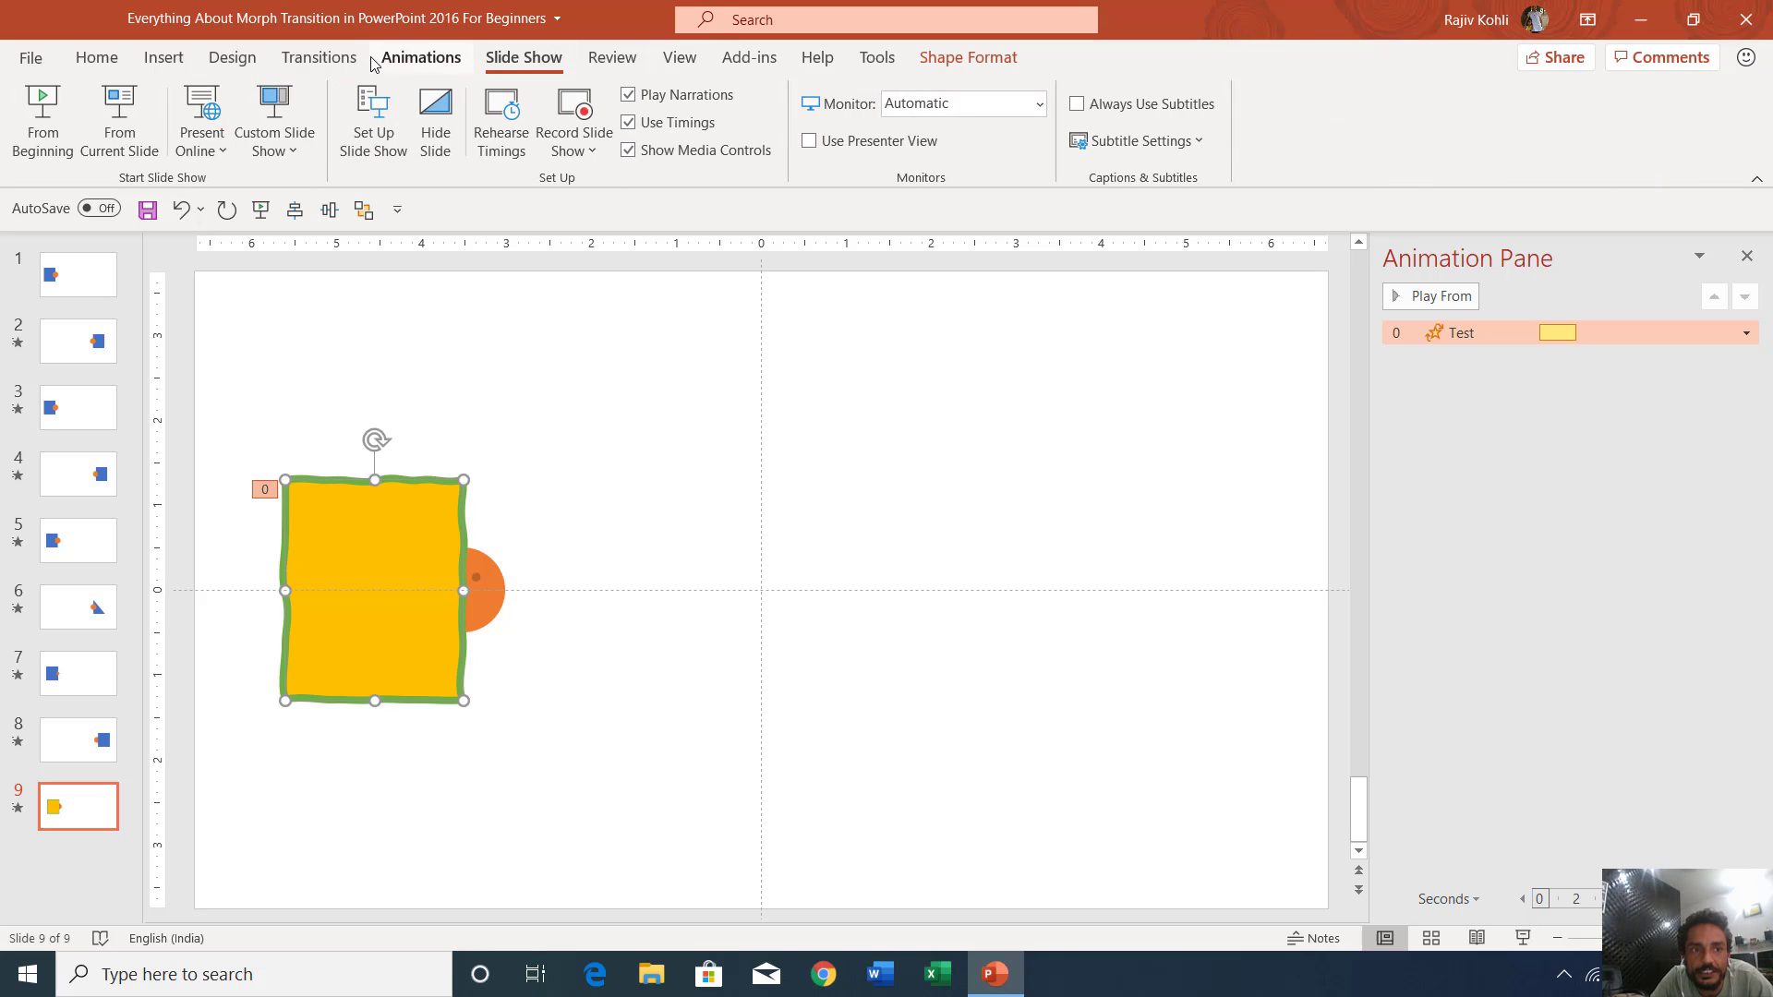
click(408, 65)
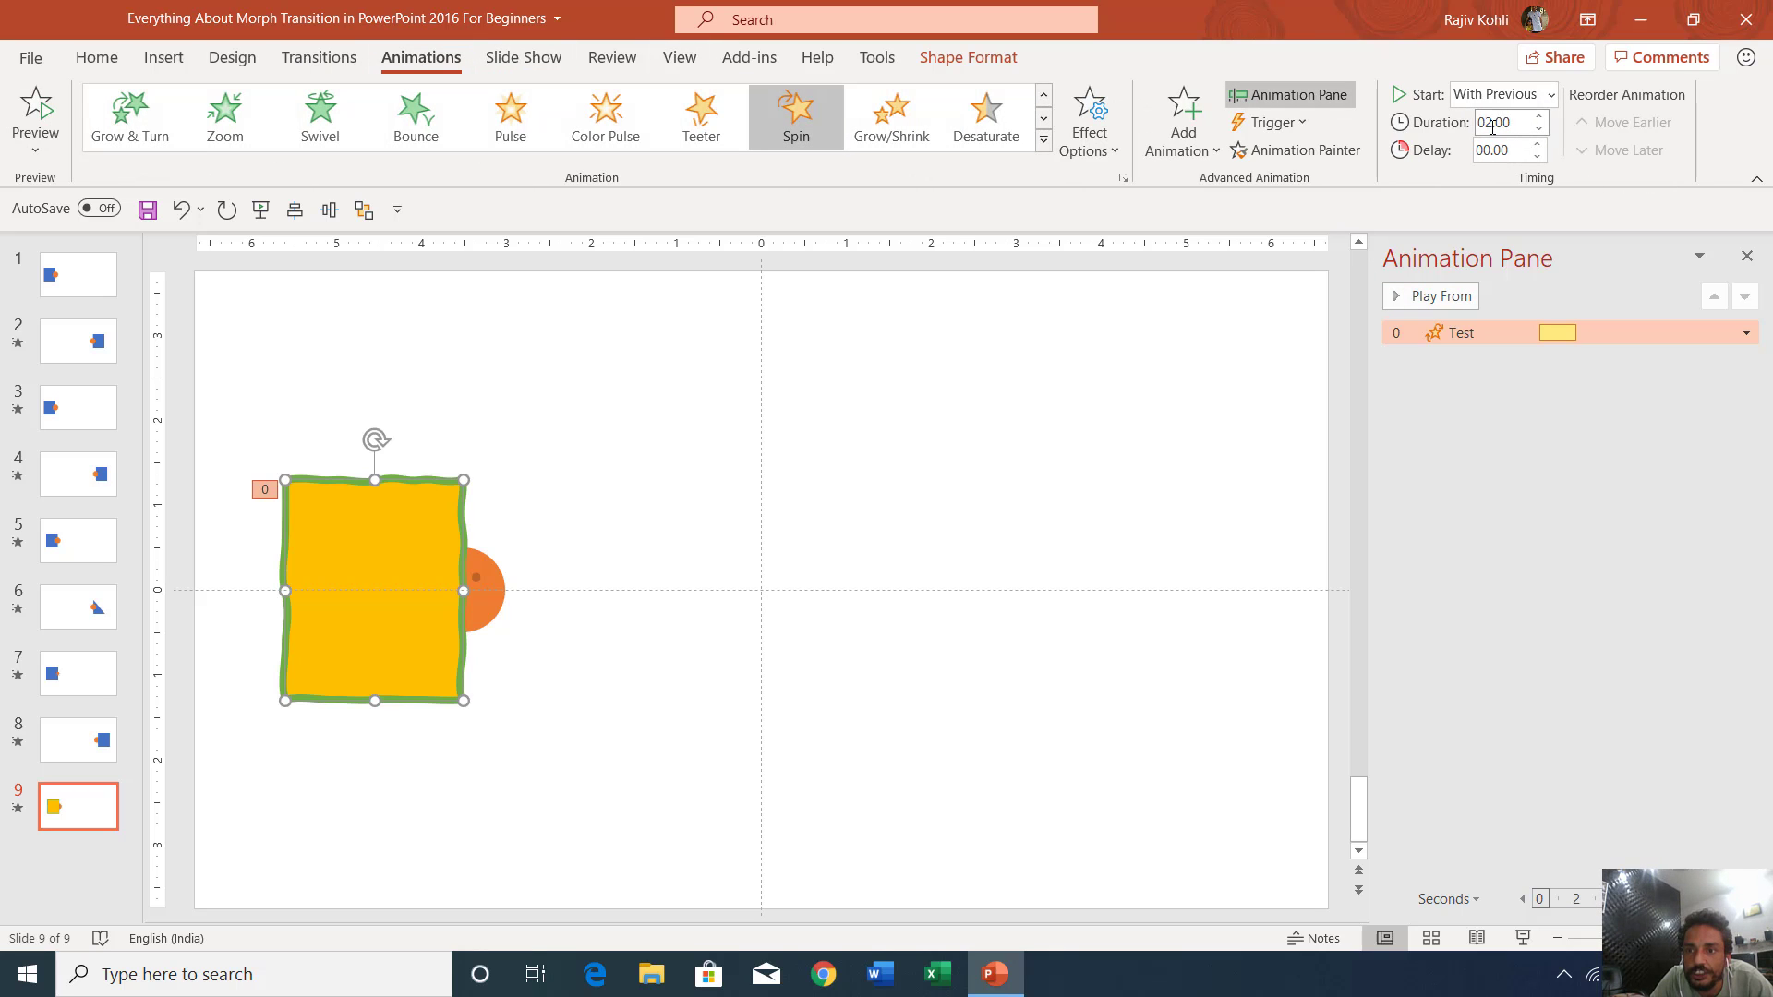
click(325, 57)
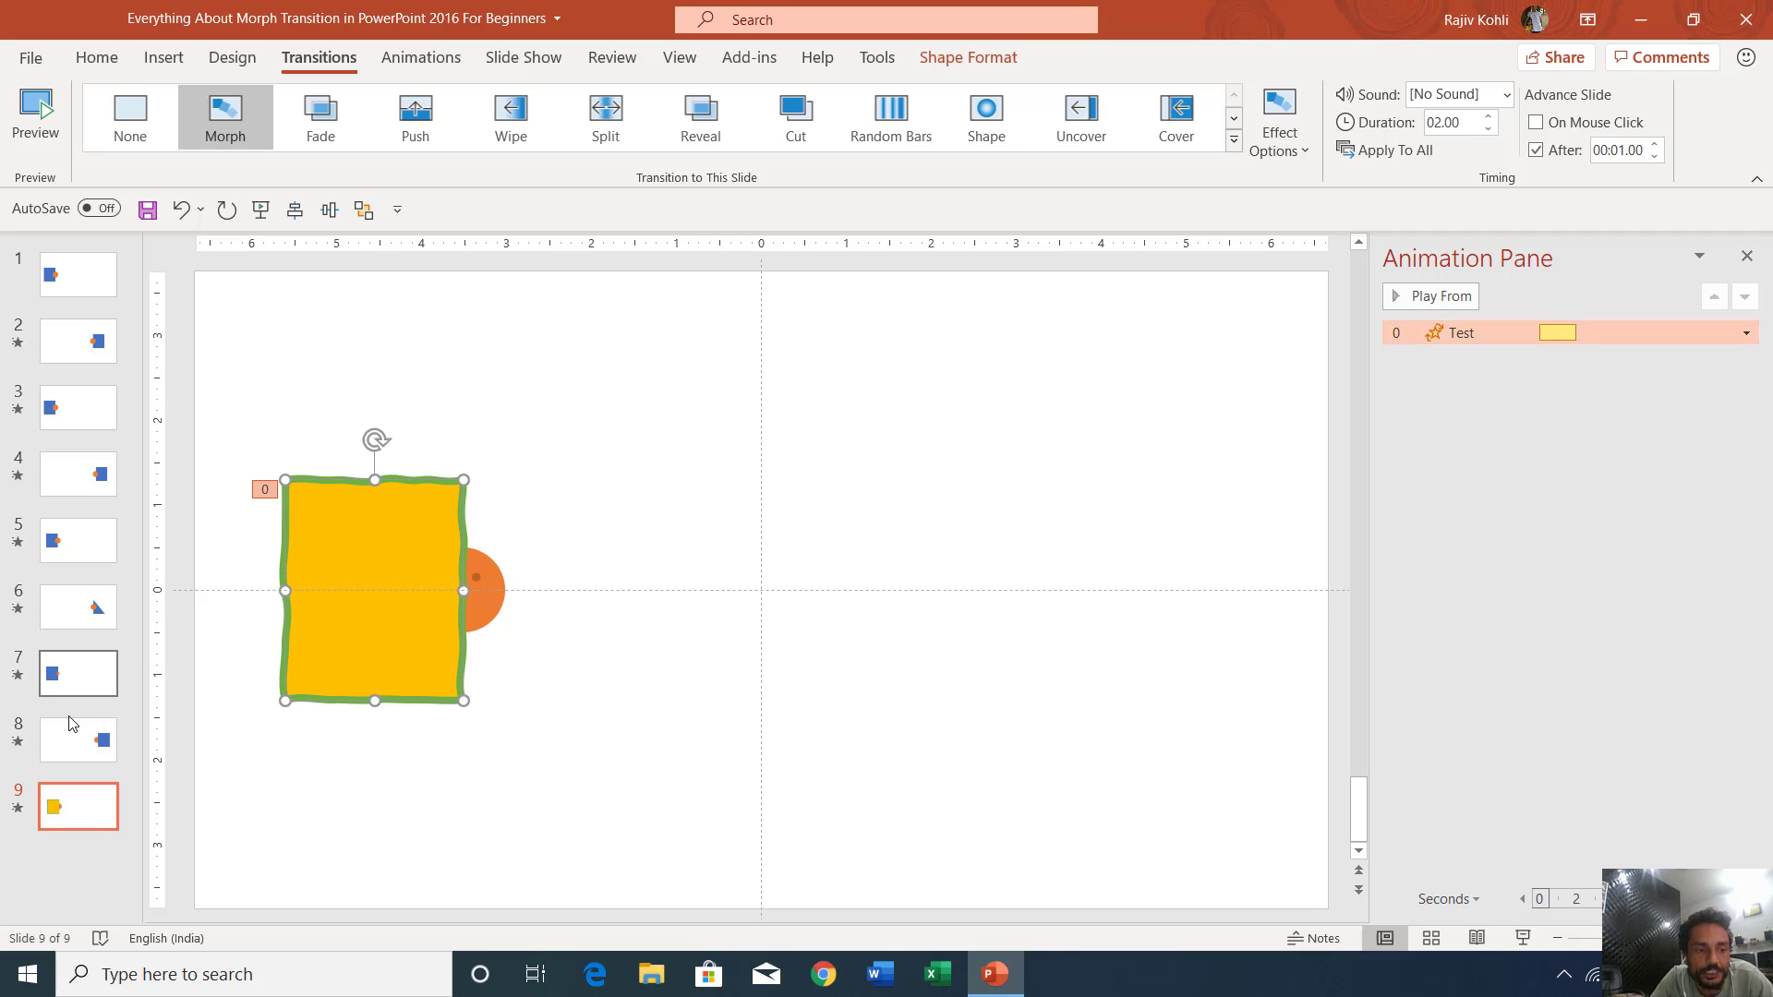
click(78, 746)
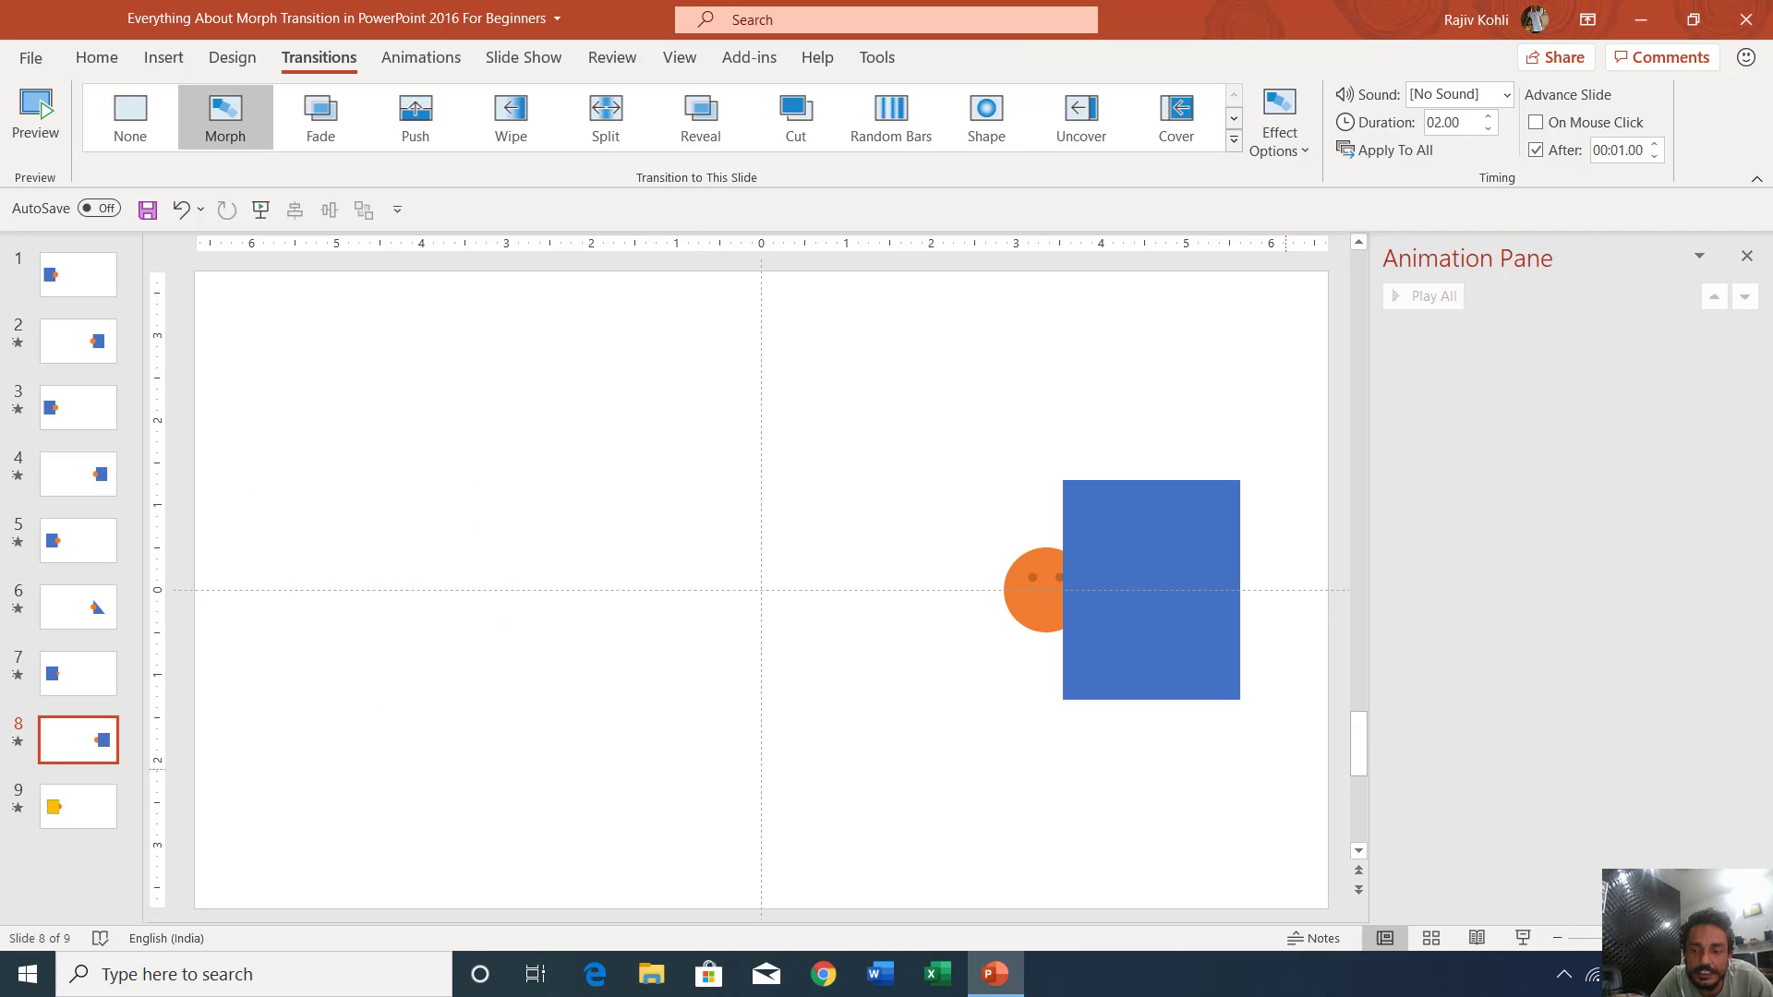
- Play the show from slide 8 through the Morph into the spinning yellow square, then exit
click(1523, 937)
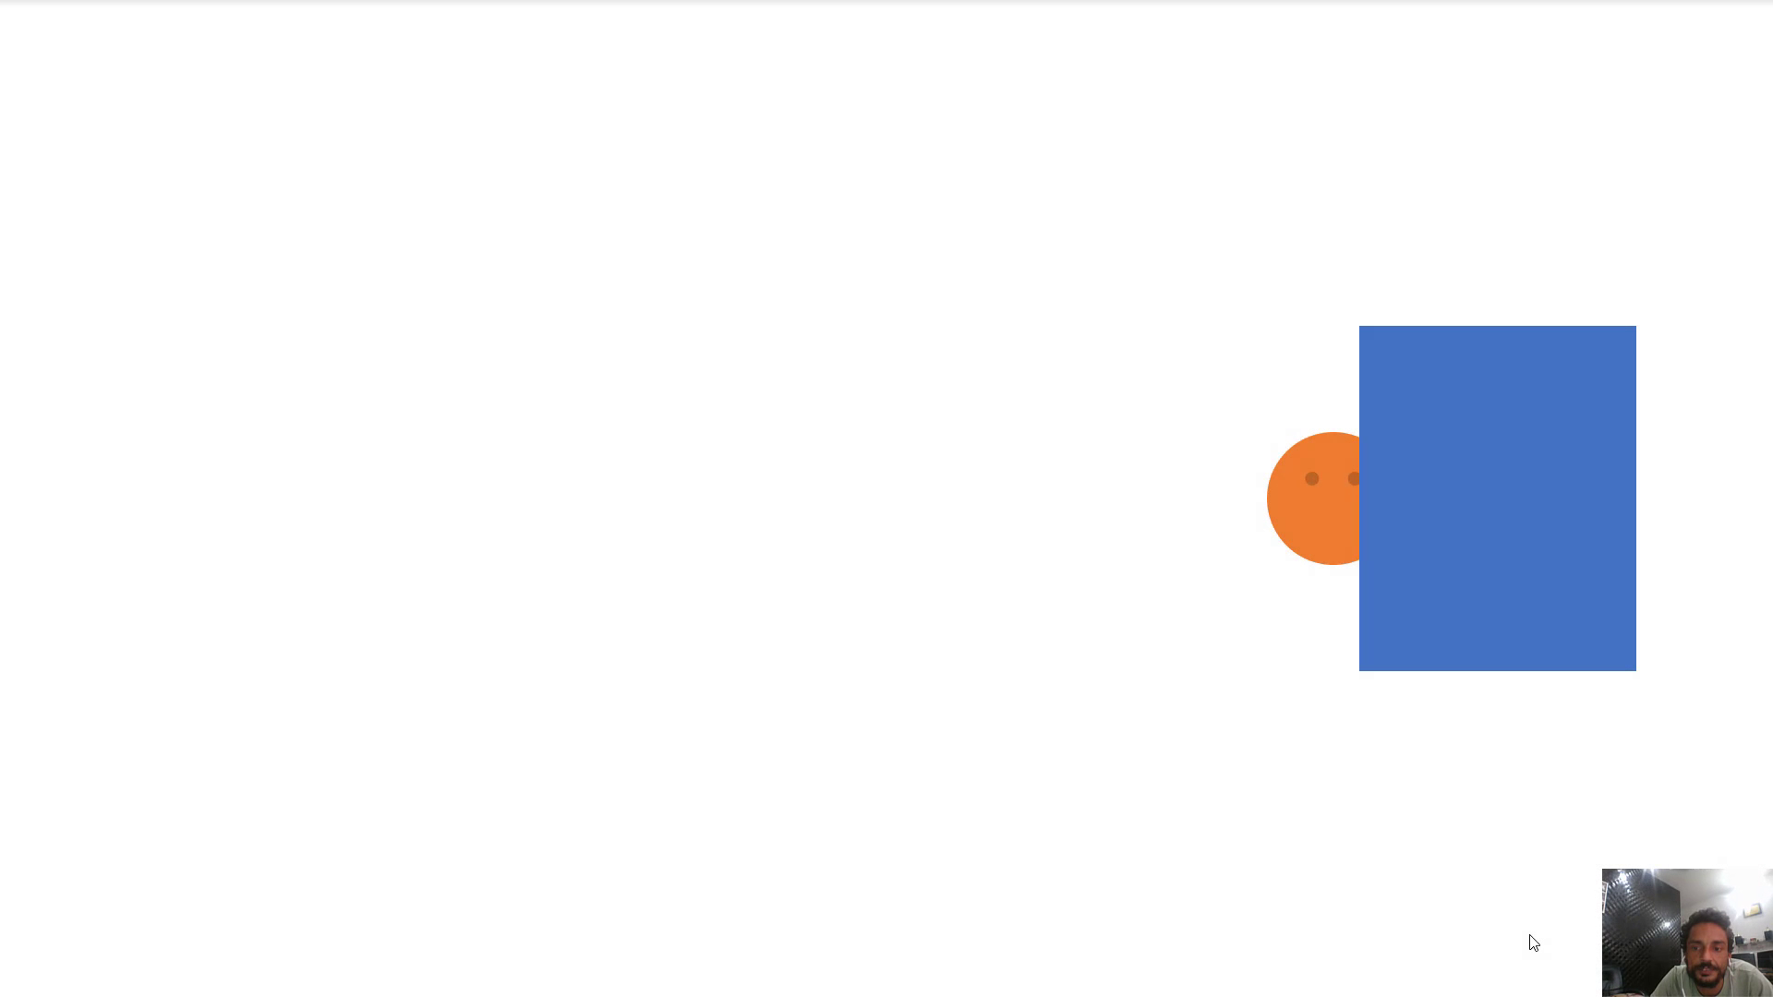
click(1532, 941)
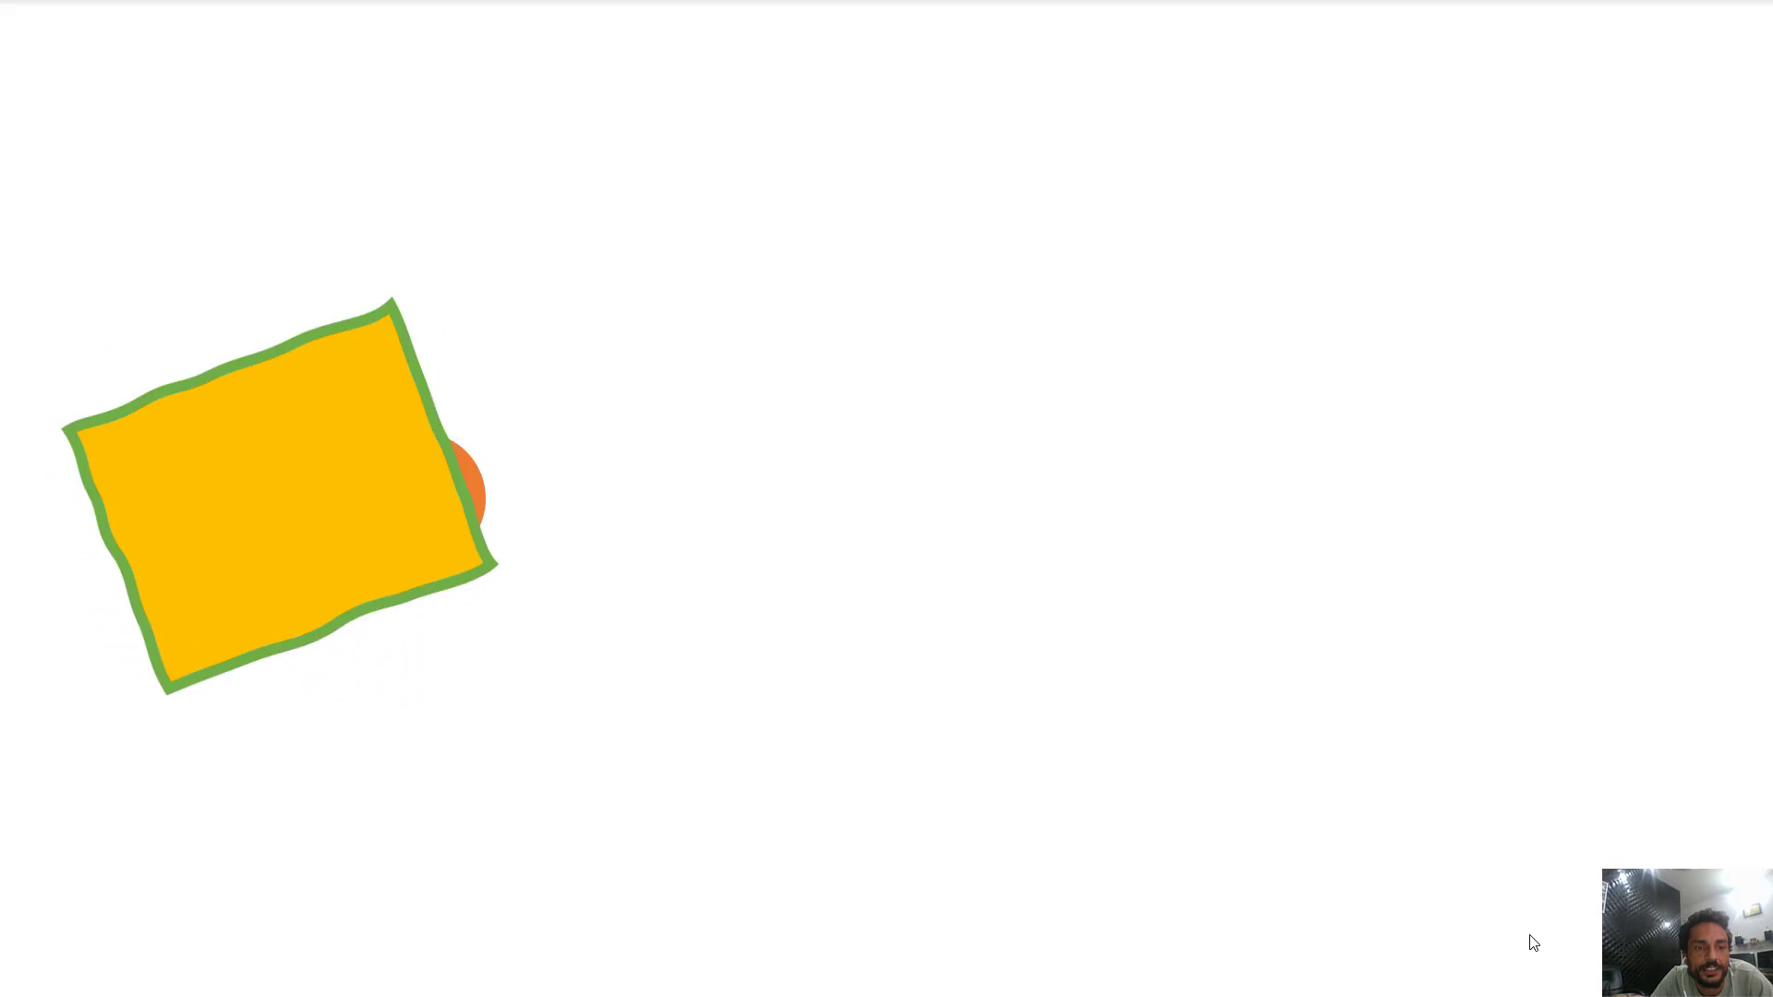
click(1531, 942)
click(1529, 941)
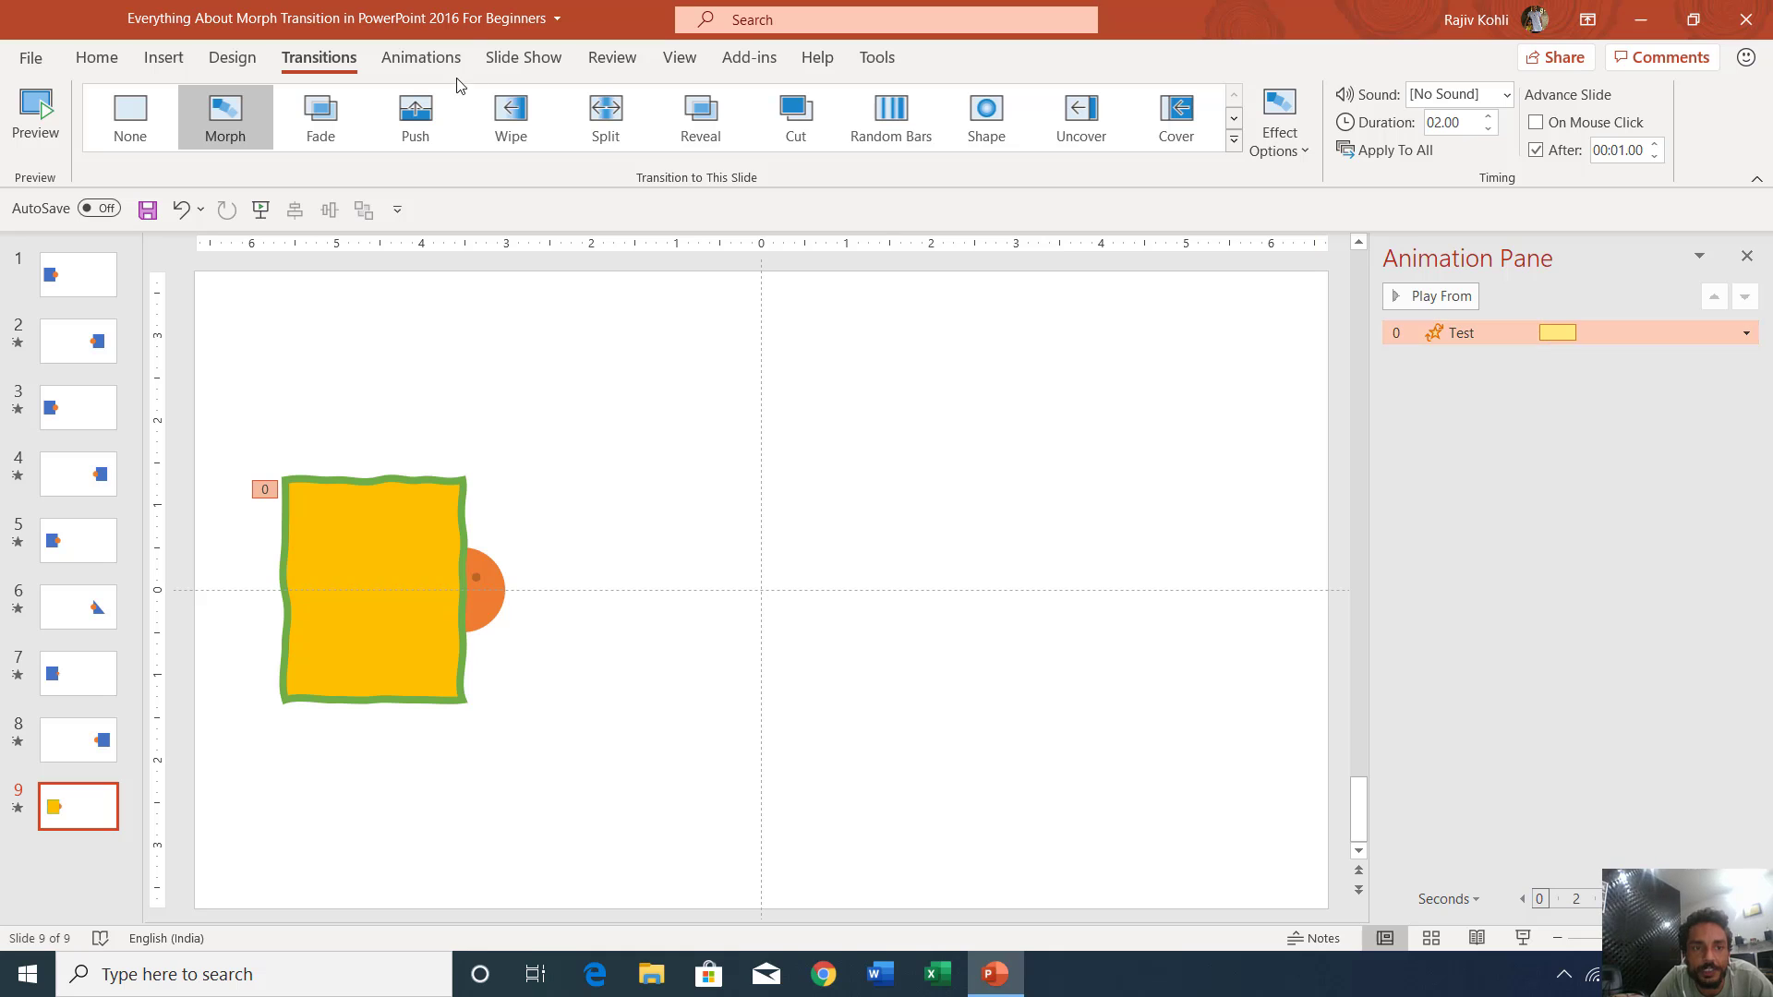
- Set the Spin animation duration to 04.00 and replay the show from slide 8
click(421, 58)
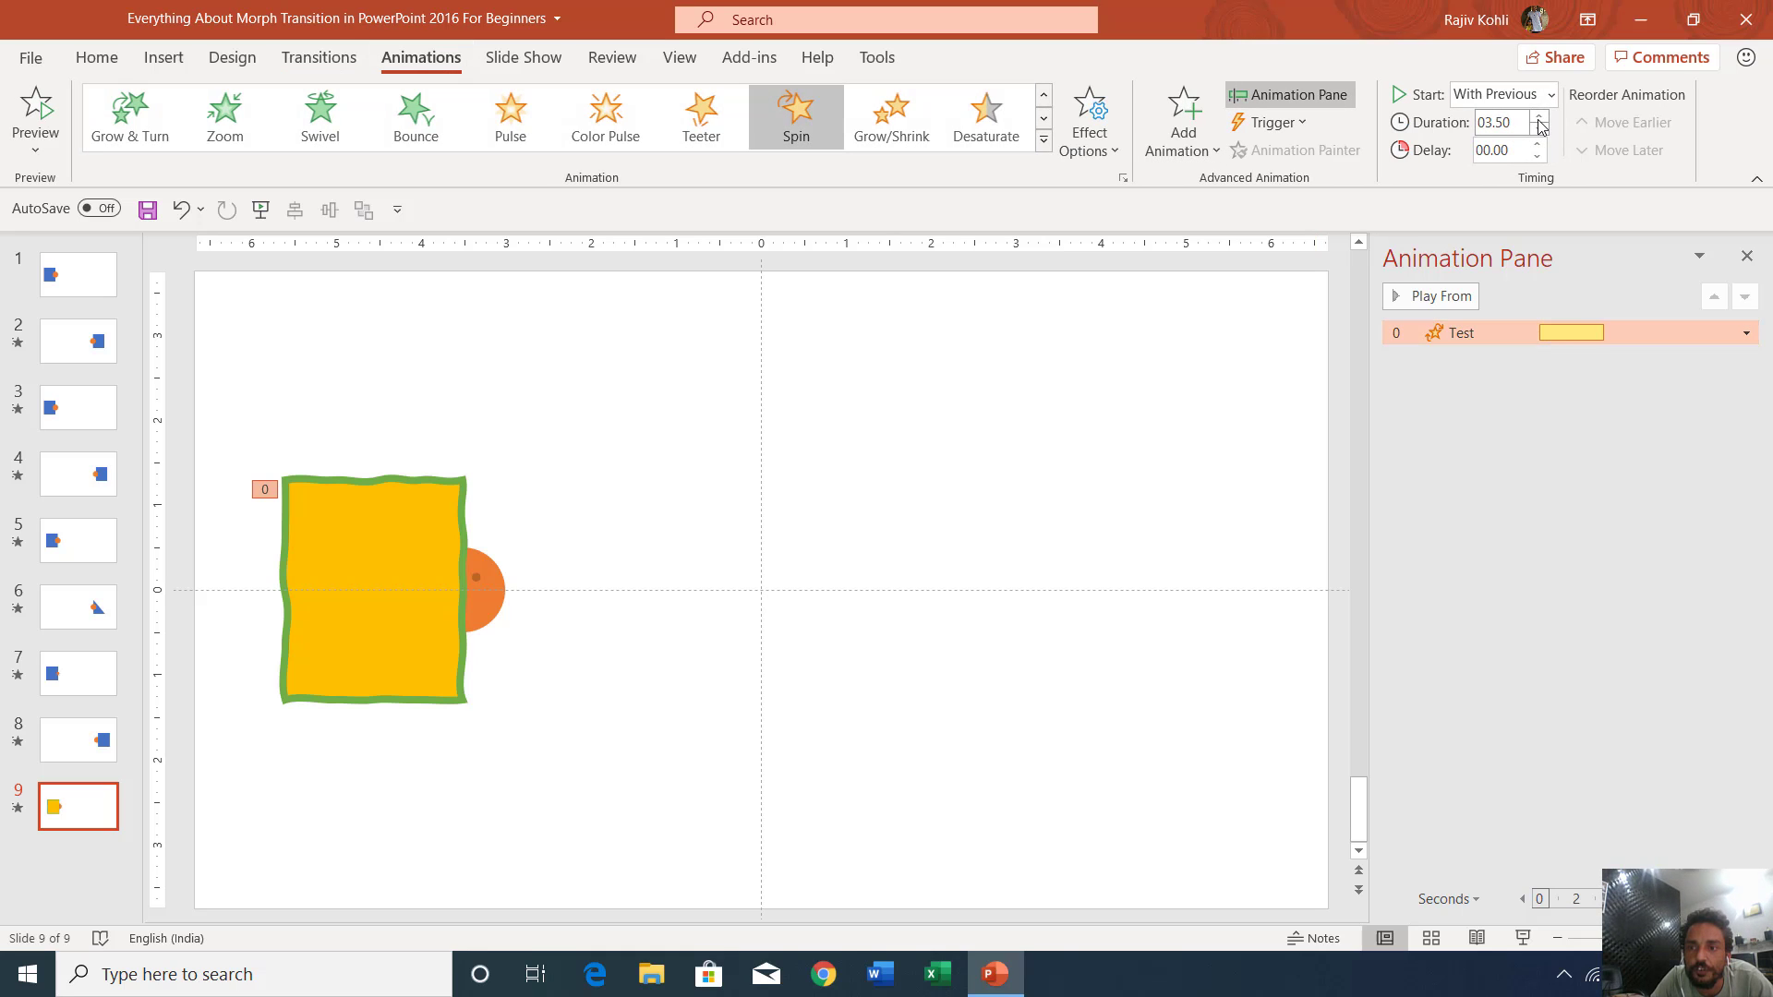
click(57, 725)
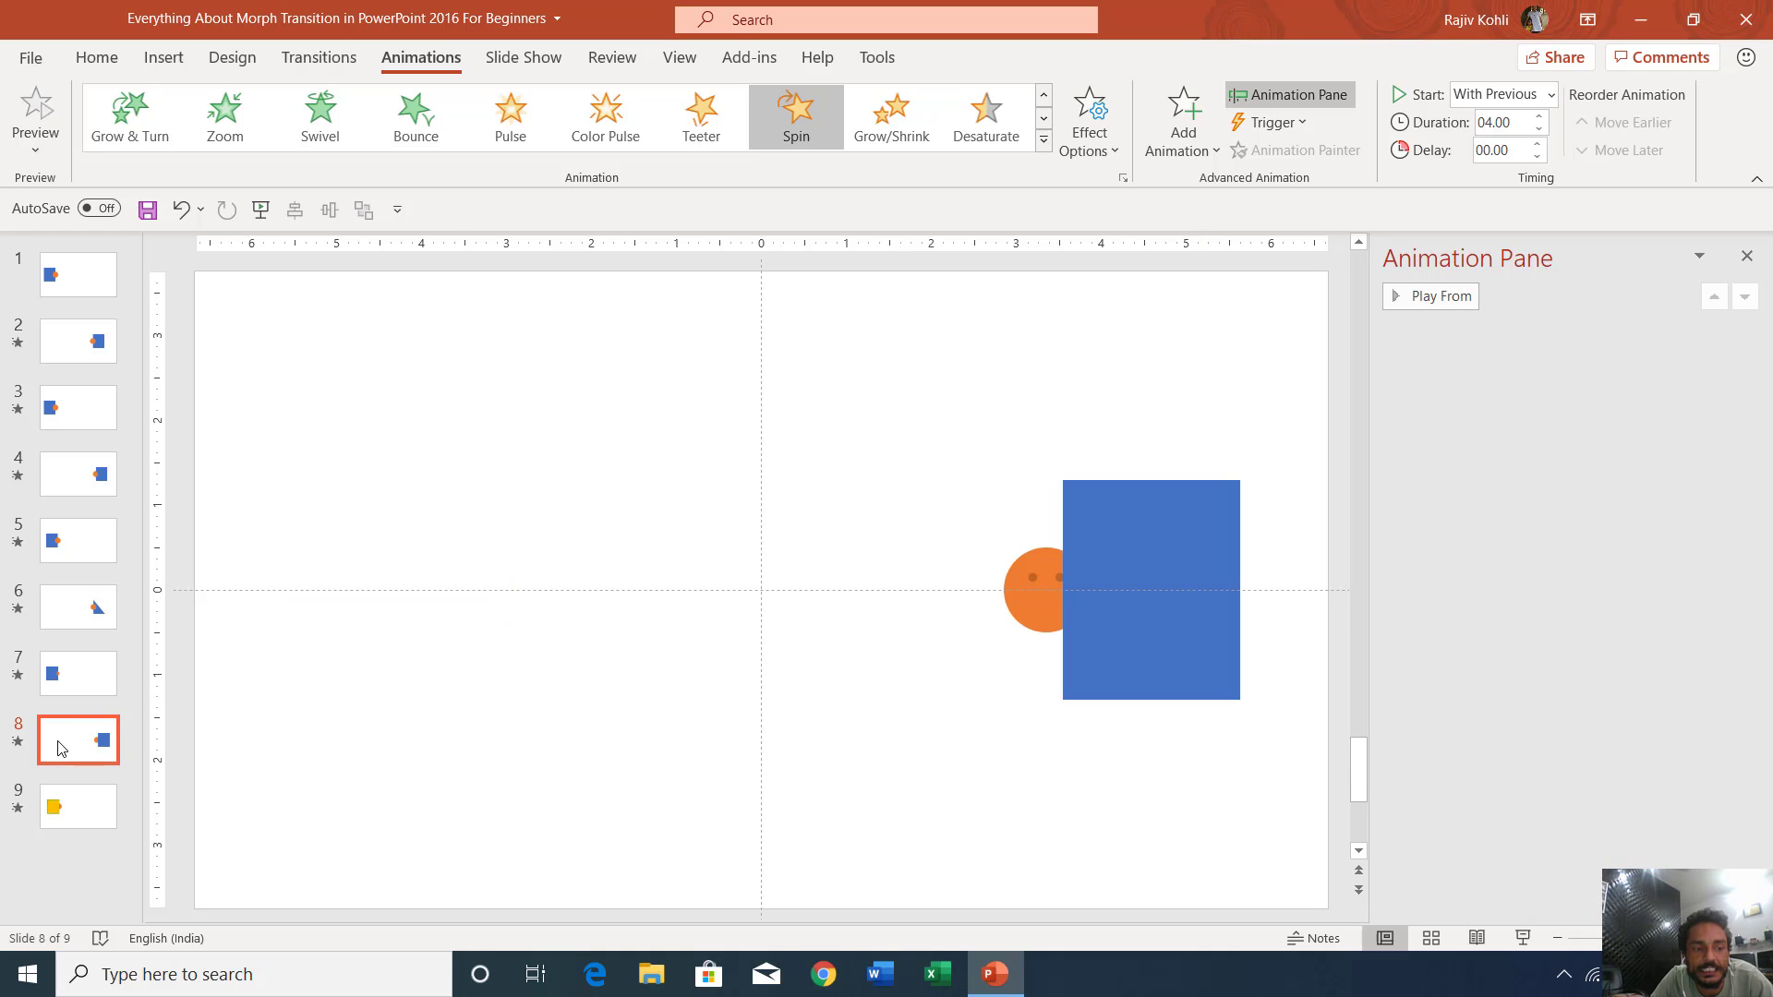
click(1525, 937)
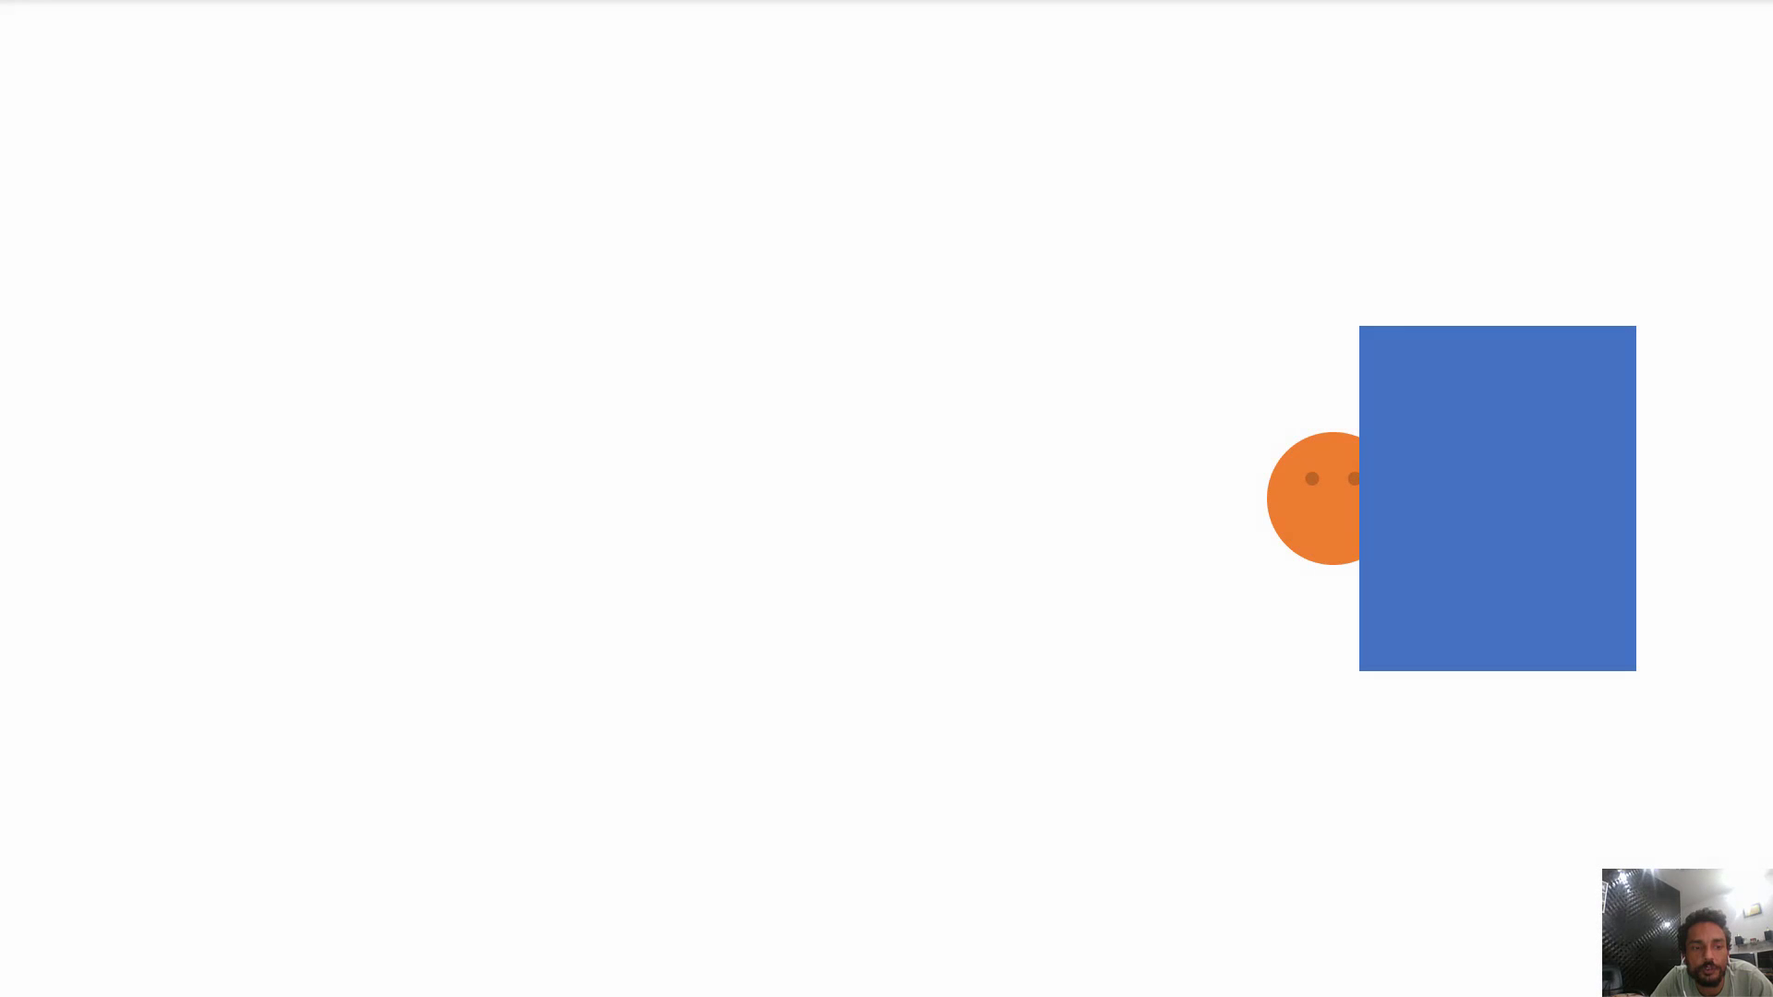
- Advance the show to slide 9's spinning yellow square, then past the end back to editing view
key(space)
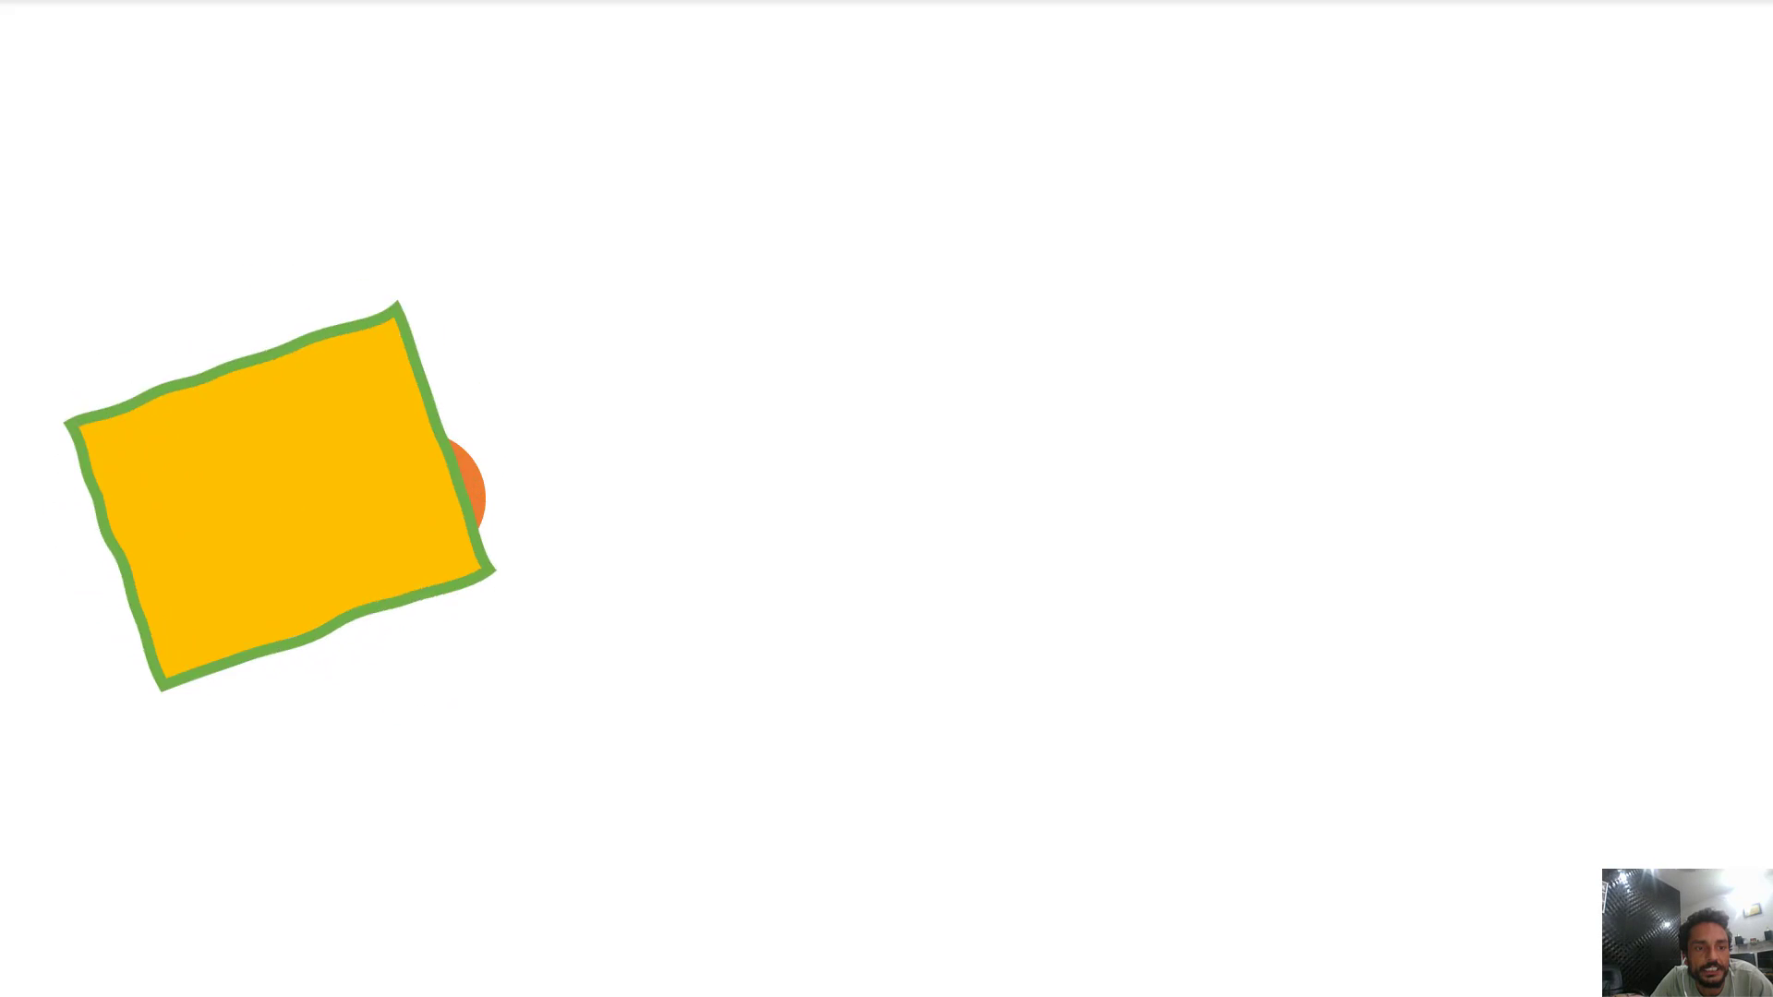
key(space)
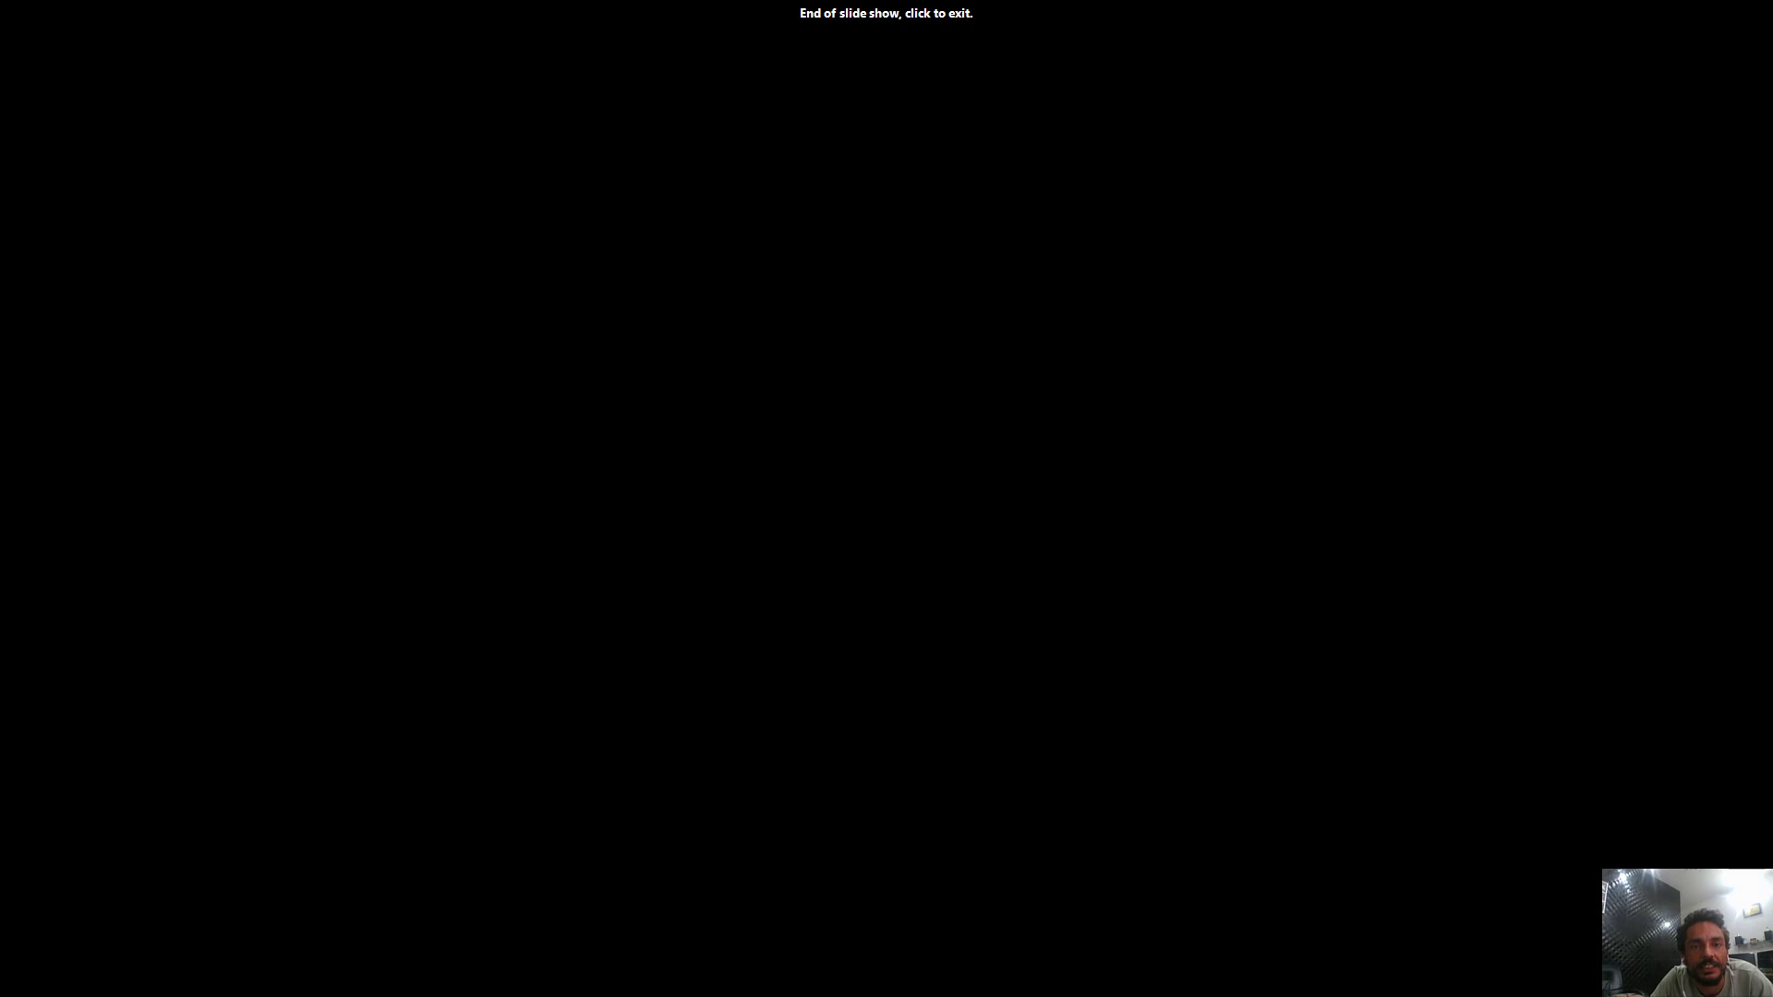
key(space)
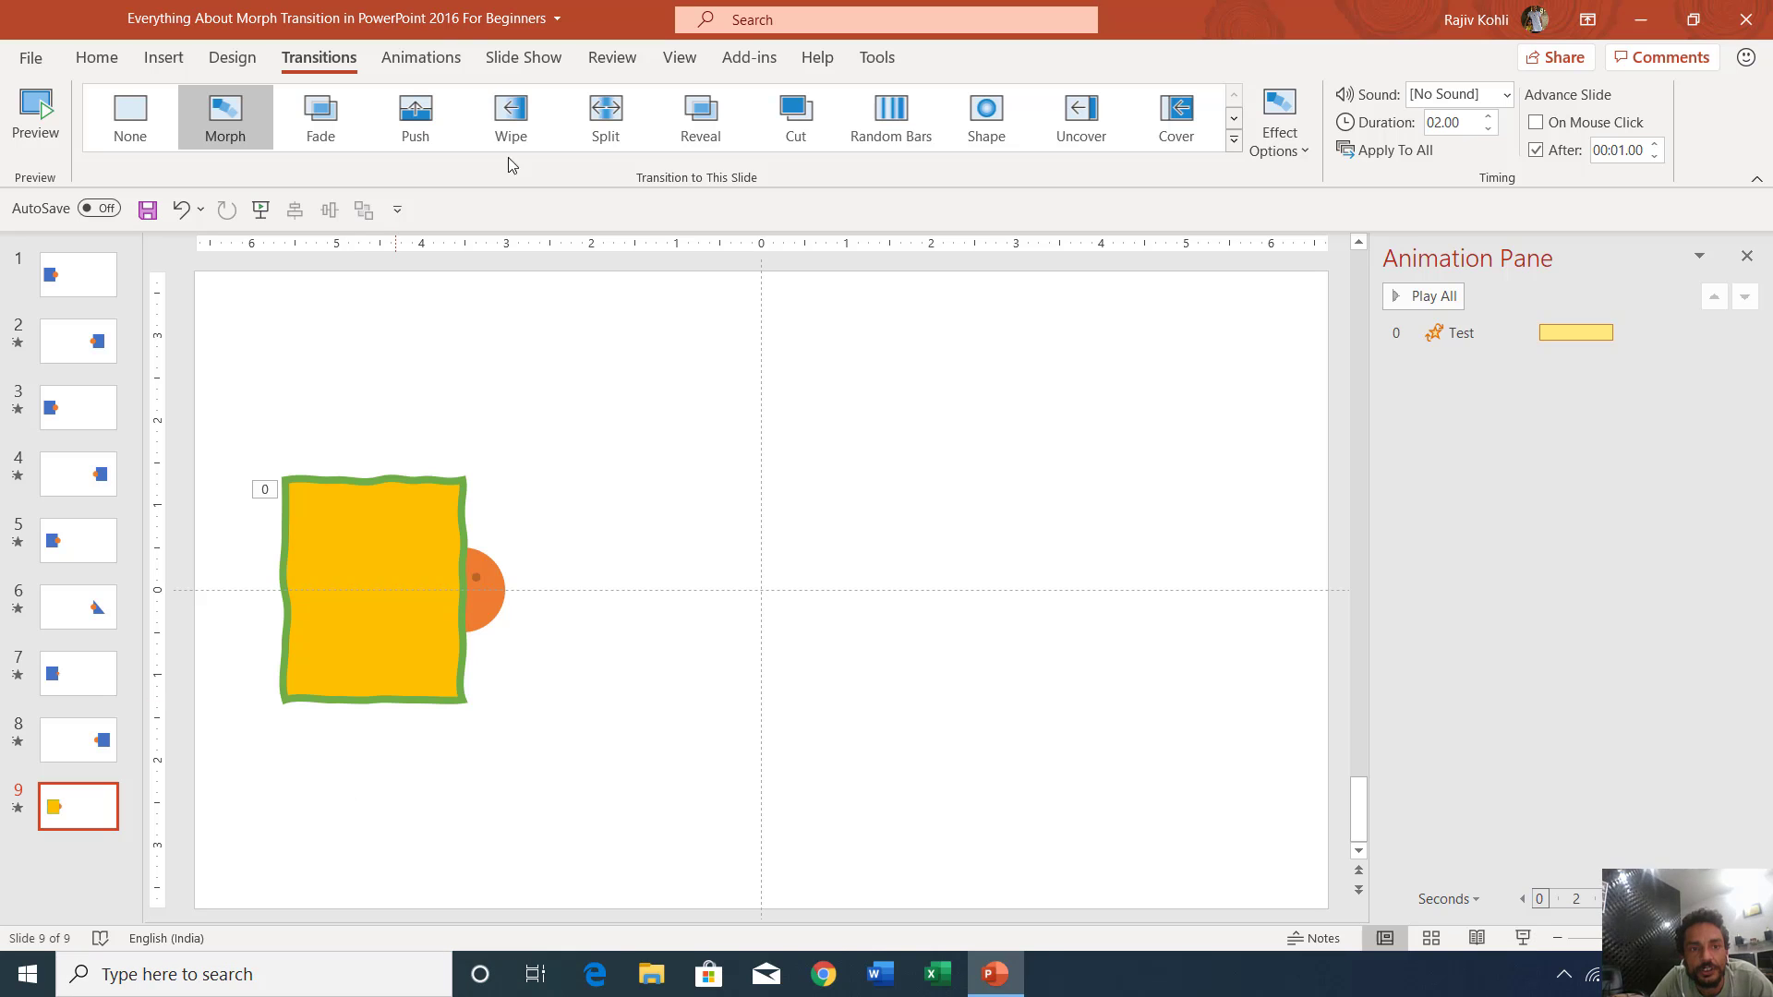
click(417, 69)
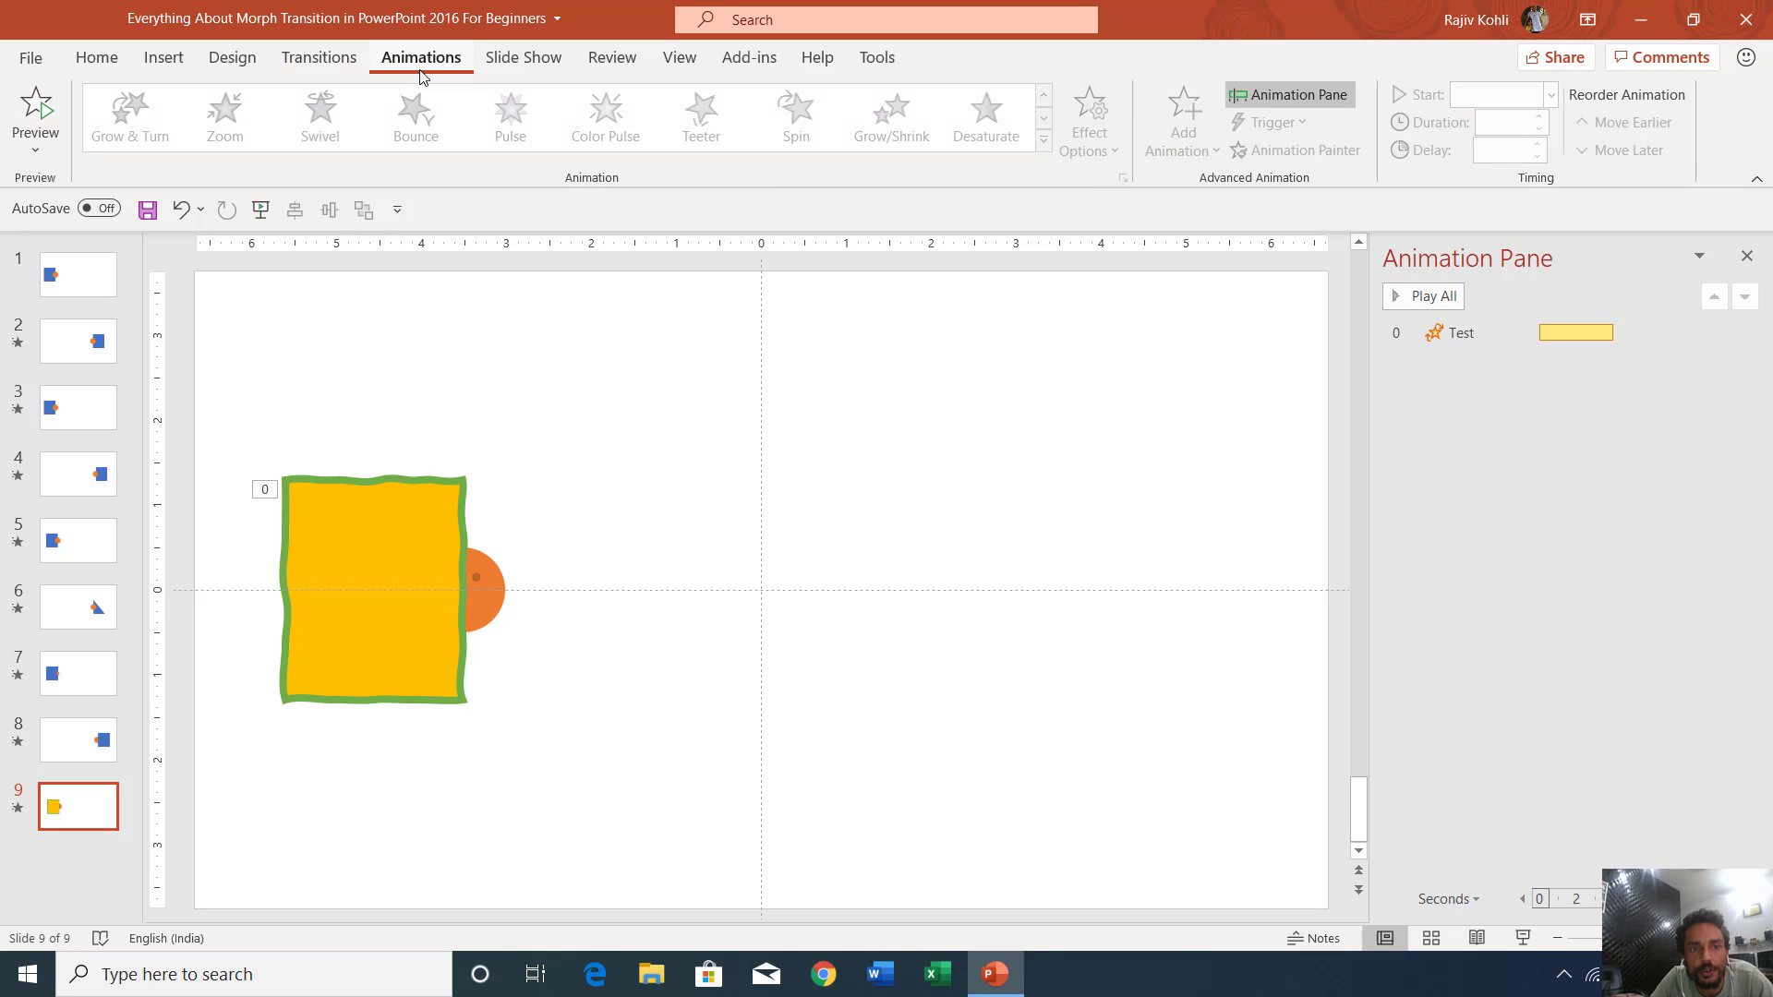
click(318, 61)
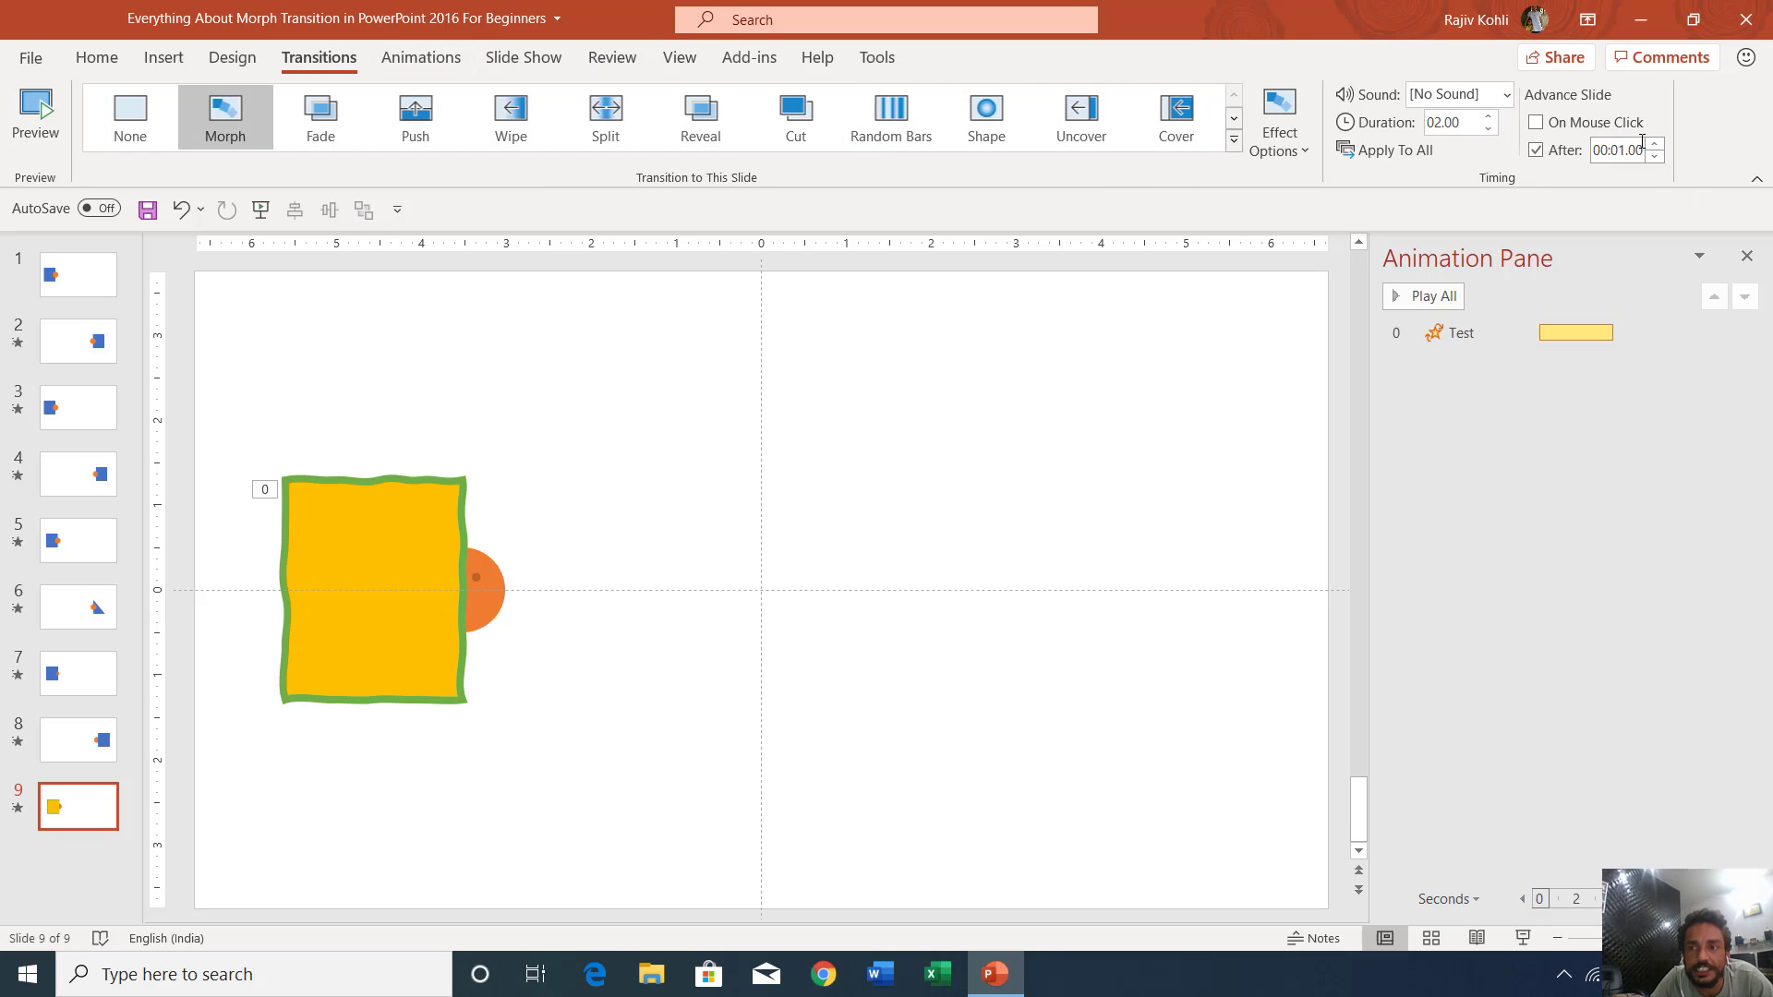
click(1483, 340)
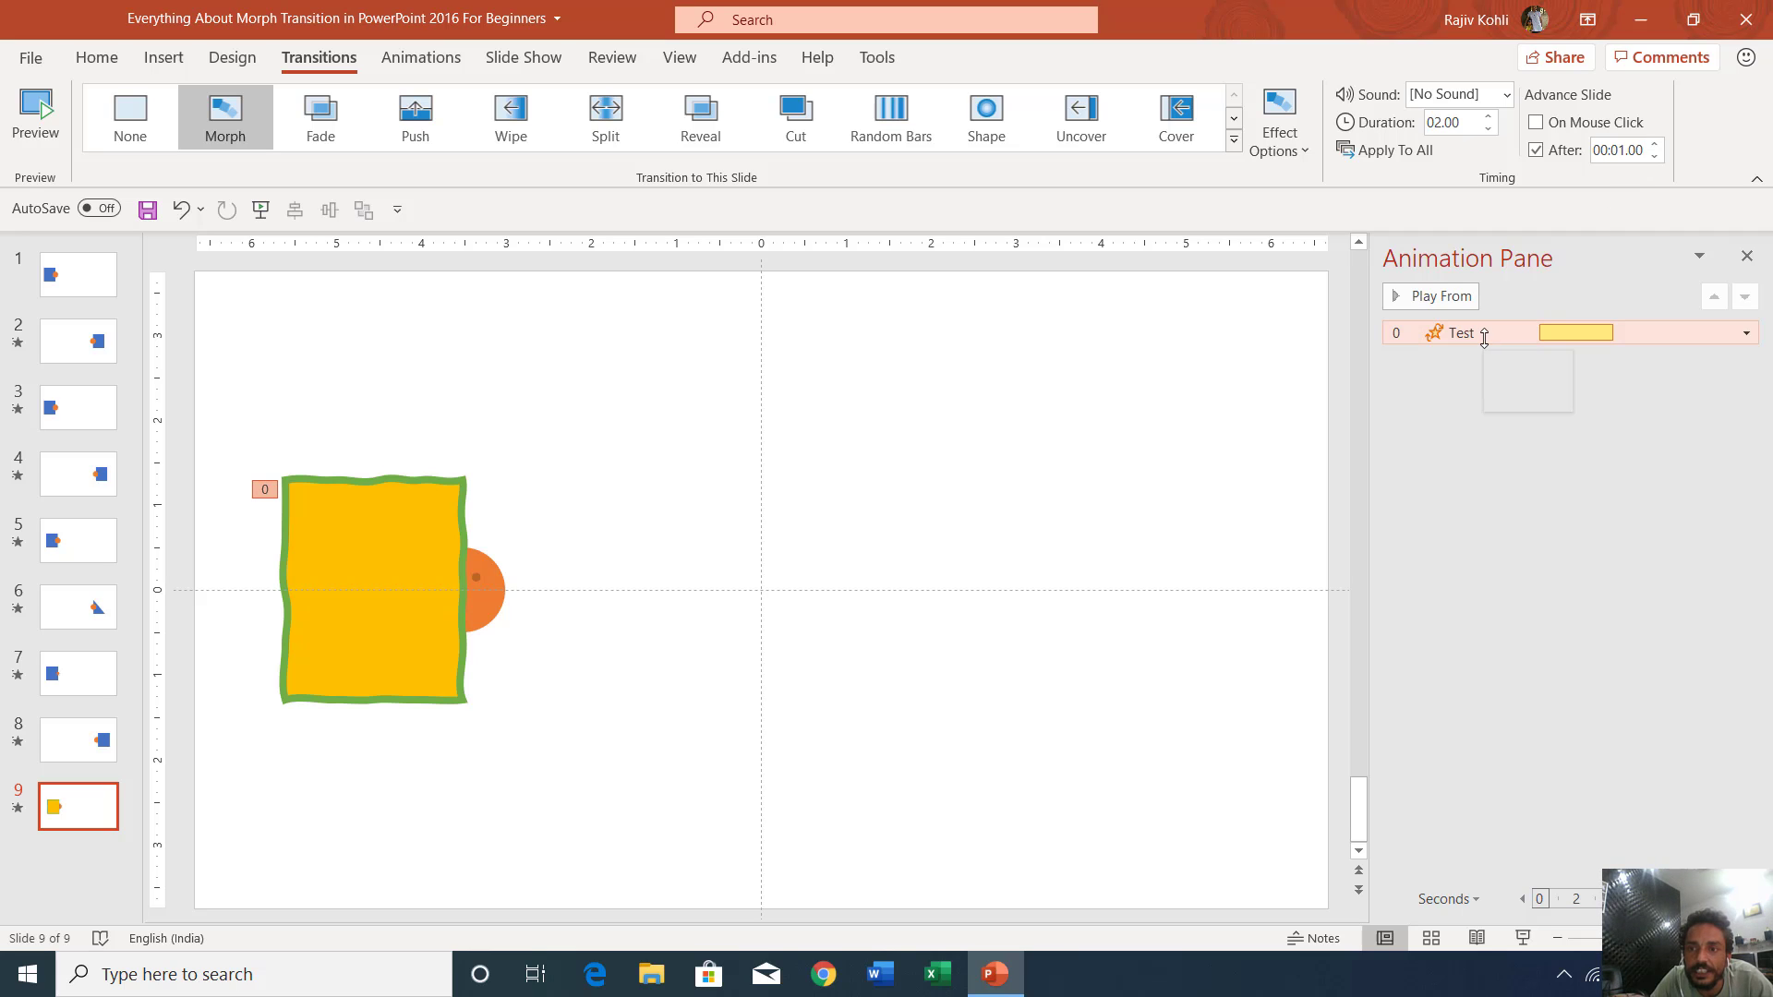